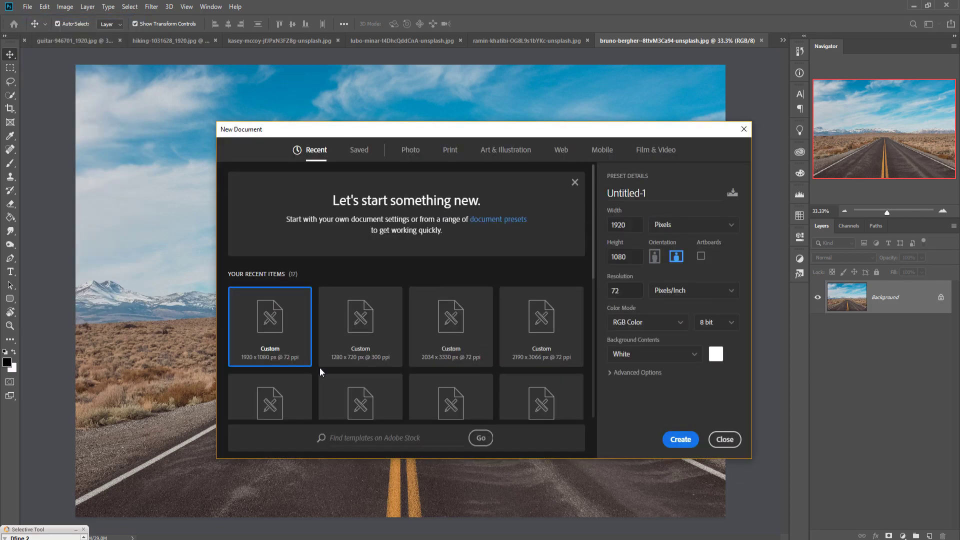
Step: Create a 1920 x 1080 pixel RGB document with a resolution of 300 pixels/inch and a white background
click(640, 299)
text(300)
click(681, 439)
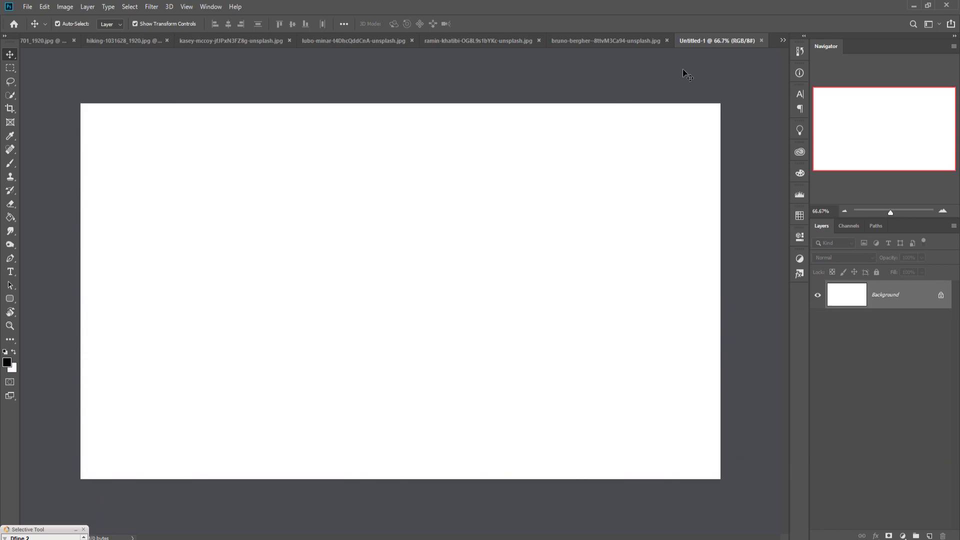
Step: Float the road photo in its own window, copy the image into the Untitled-1 document, and minimize the photo's window
click(599, 41)
drag(598, 42, 628, 75)
drag(645, 214, 493, 215)
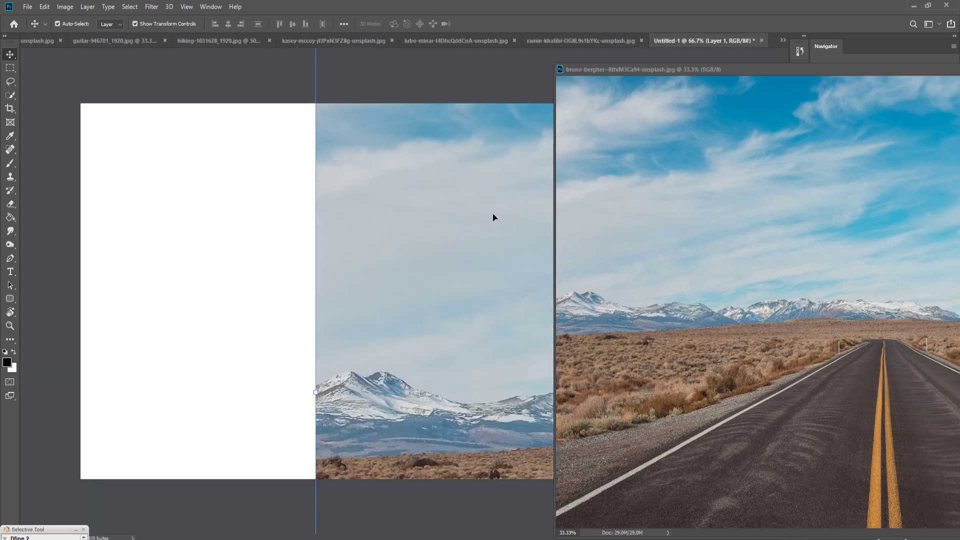
drag(906, 69, 489, 130)
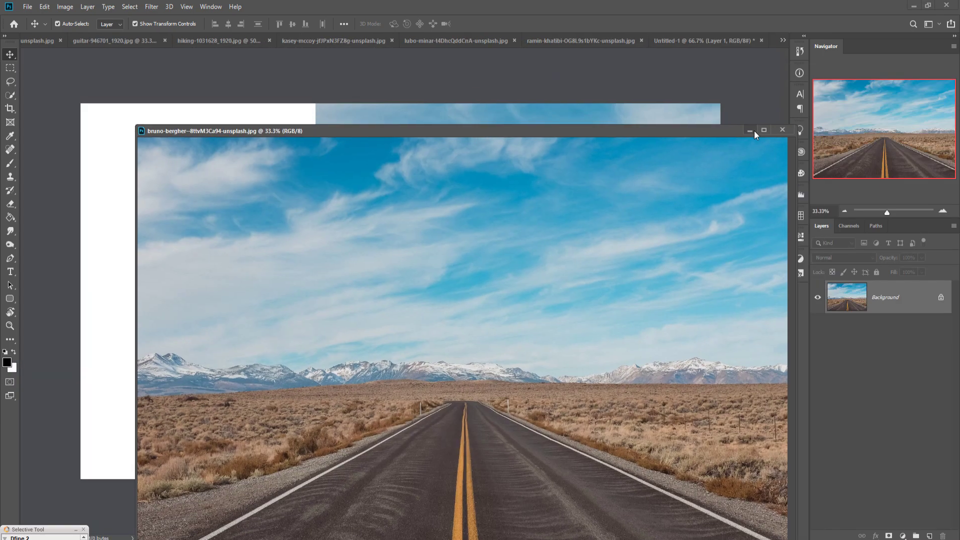
click(754, 131)
Step: Scale the road layer to 49.26% so it spans the canvas width, and move it up to leave a white strip below
drag(319, 399, 141, 345)
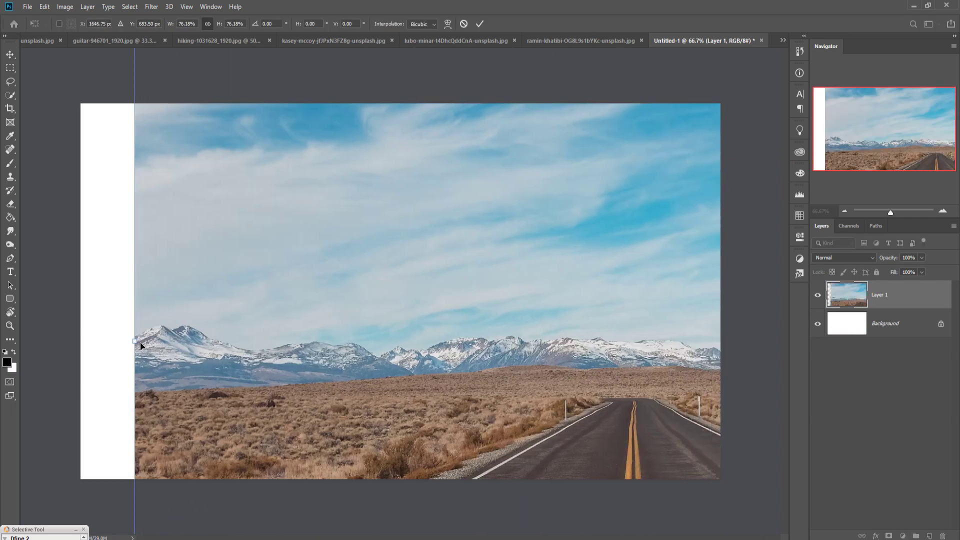
drag(217, 347, 490, 345)
drag(629, 325, 182, 204)
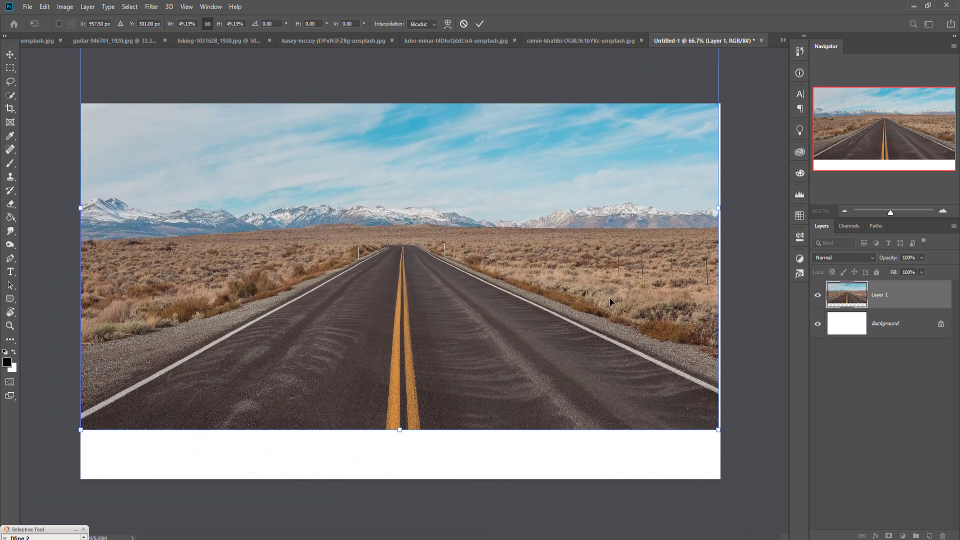
drag(726, 216, 729, 198)
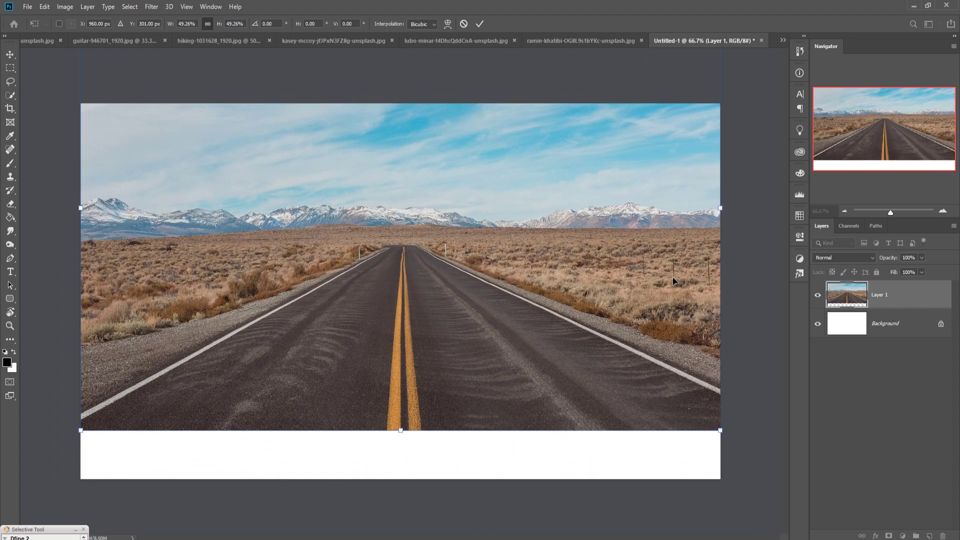
drag(672, 282, 667, 259)
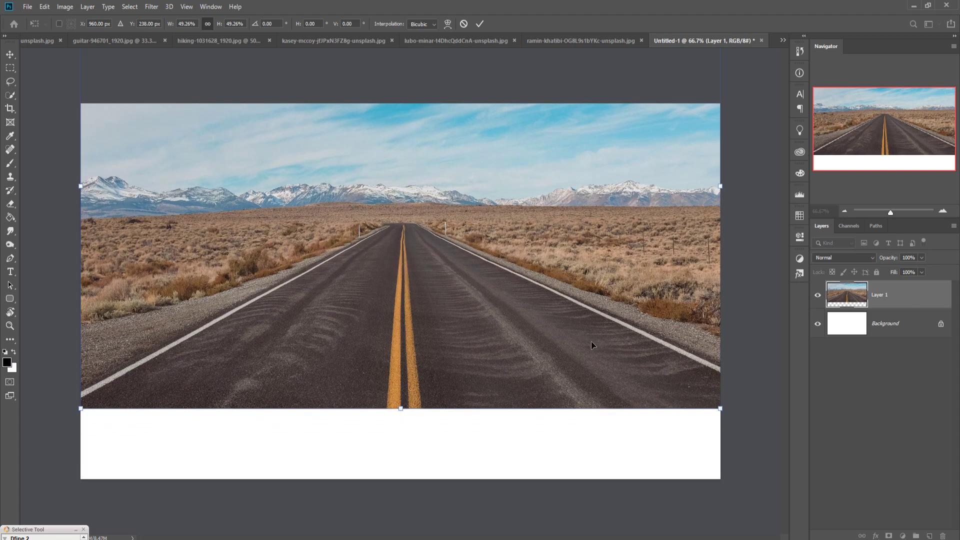
click(481, 23)
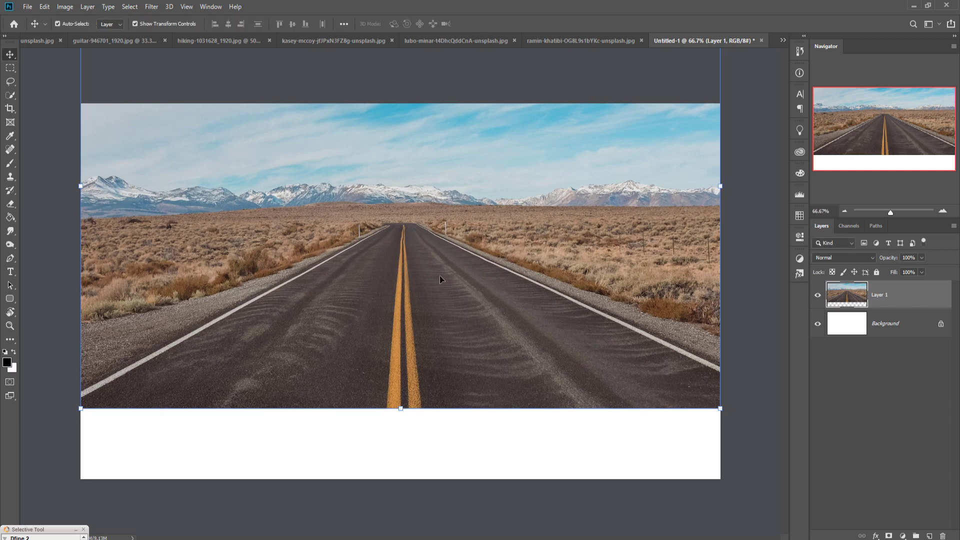
Step: Crop the canvas narrower at both sides and extend it upward to take in more of the road photo's sky
click(8, 111)
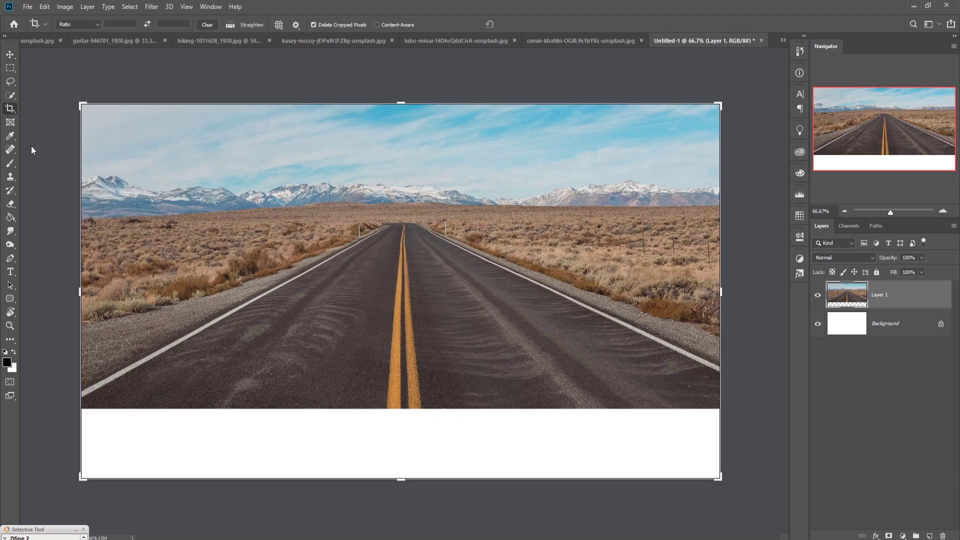
drag(81, 299, 133, 305)
drag(405, 108, 404, 68)
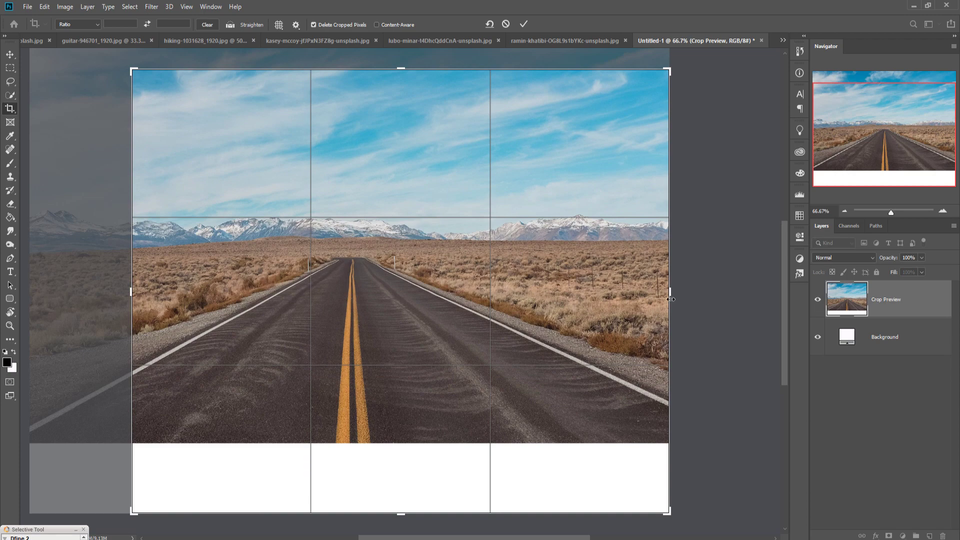
click(867, 339)
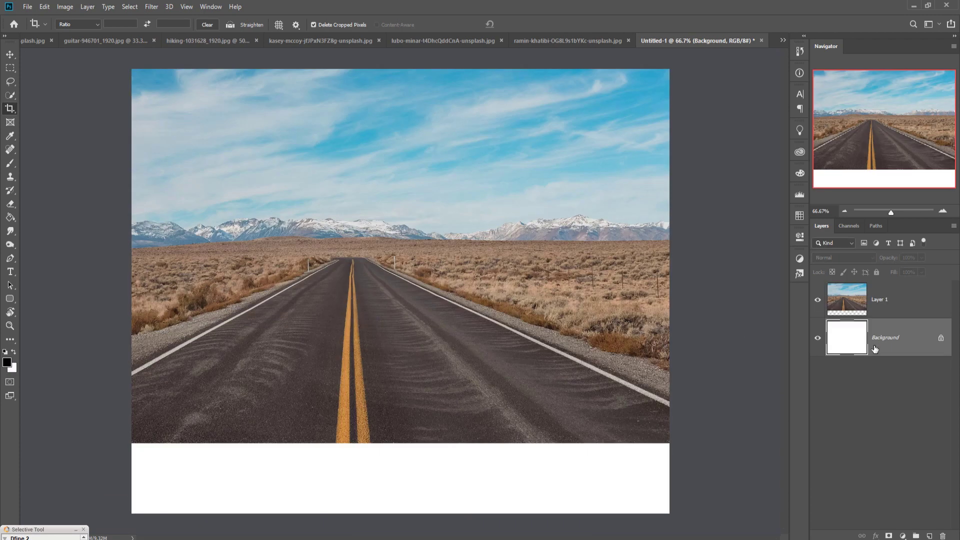
Step: Delete the road photo layer, keeping only the white background
click(10, 54)
mouse_move(407, 343)
mouse_down()
mouse_move(465, 349)
mouse_move(409, 349)
mouse_move(409, 337)
mouse_up()
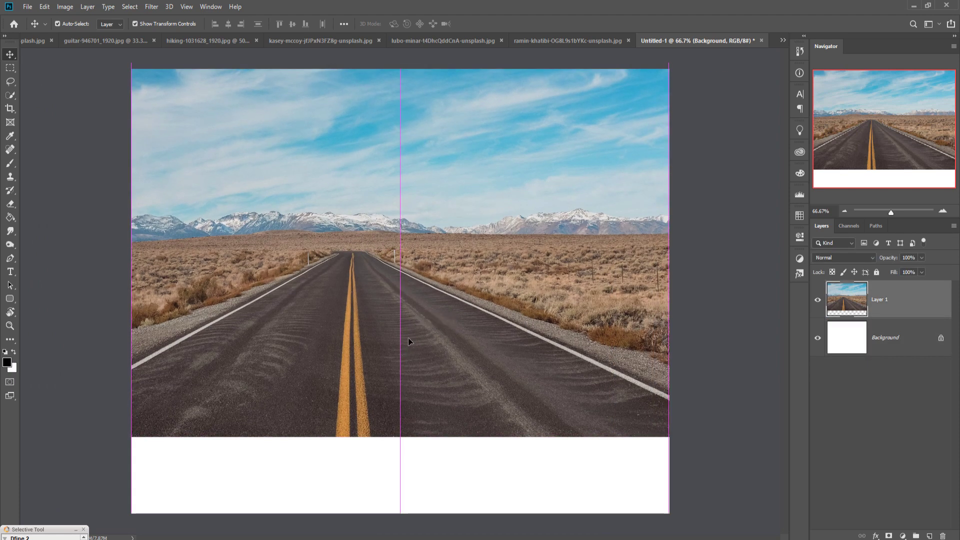
key(Delete)
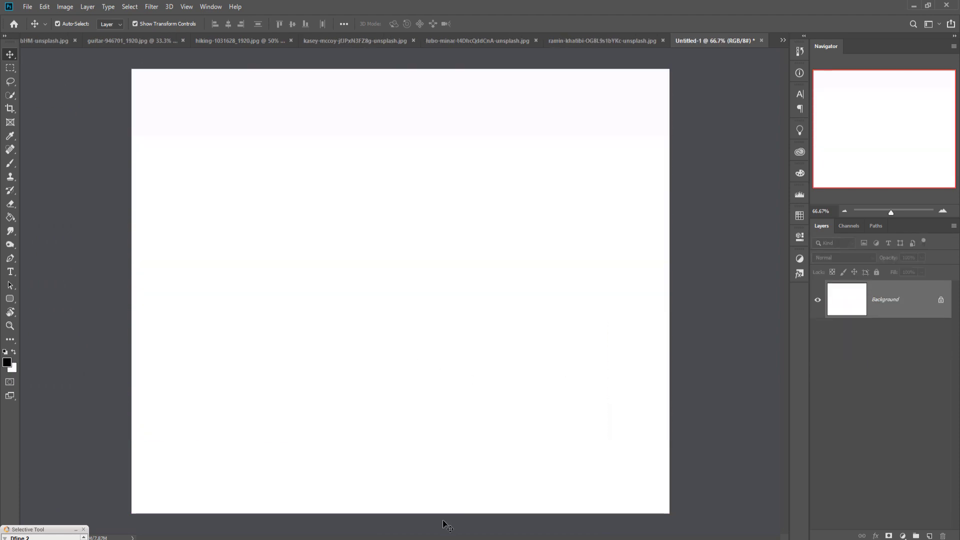
Step: Restore the minimized road photo, copy it into Untitled-1 again as a new layer, and minimize its window
mouse_move(443, 532)
click(485, 518)
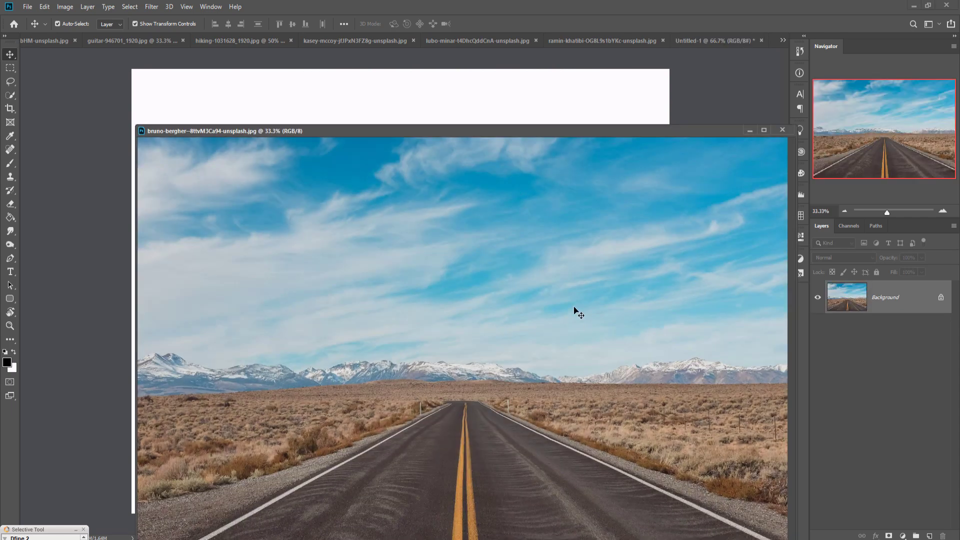
drag(499, 131, 675, 96)
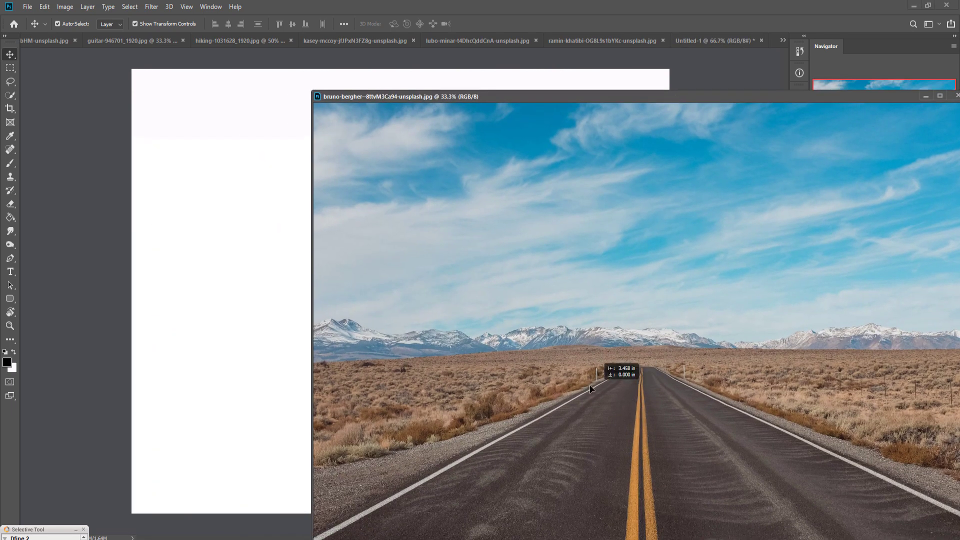
drag(590, 389, 281, 317)
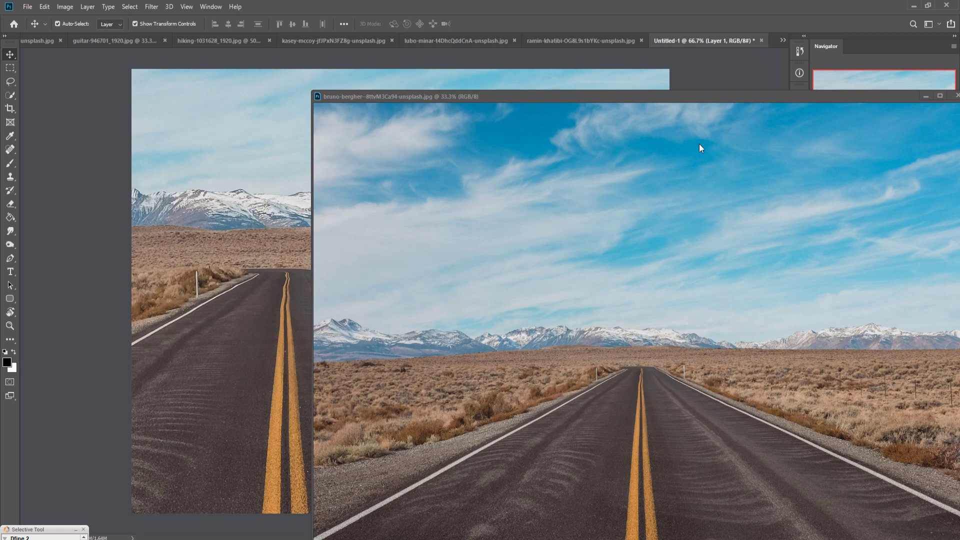
click(924, 96)
Step: Scale the road layer to about 40.72% and place it over the upper canvas, leaving a white strip below the road
drag(349, 209, 540, 220)
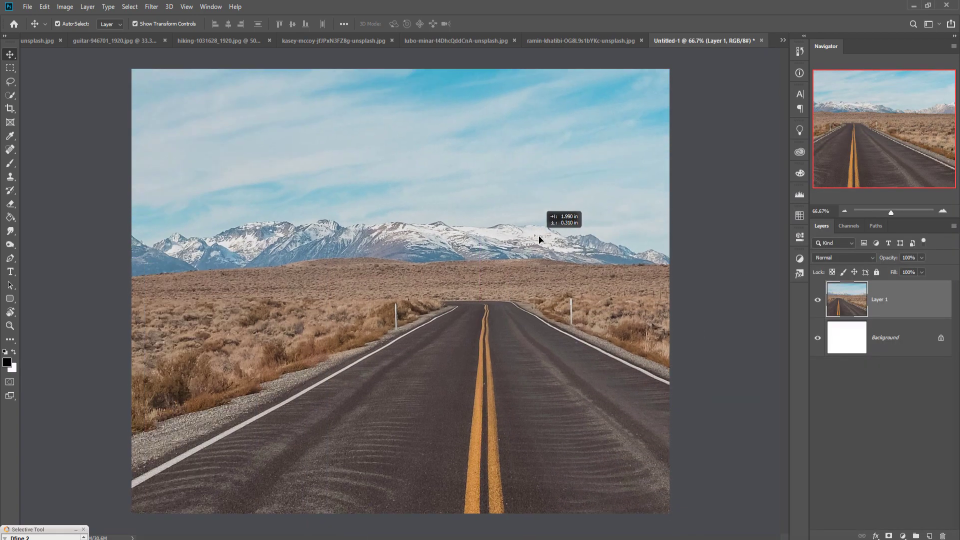
drag(329, 284, 551, 251)
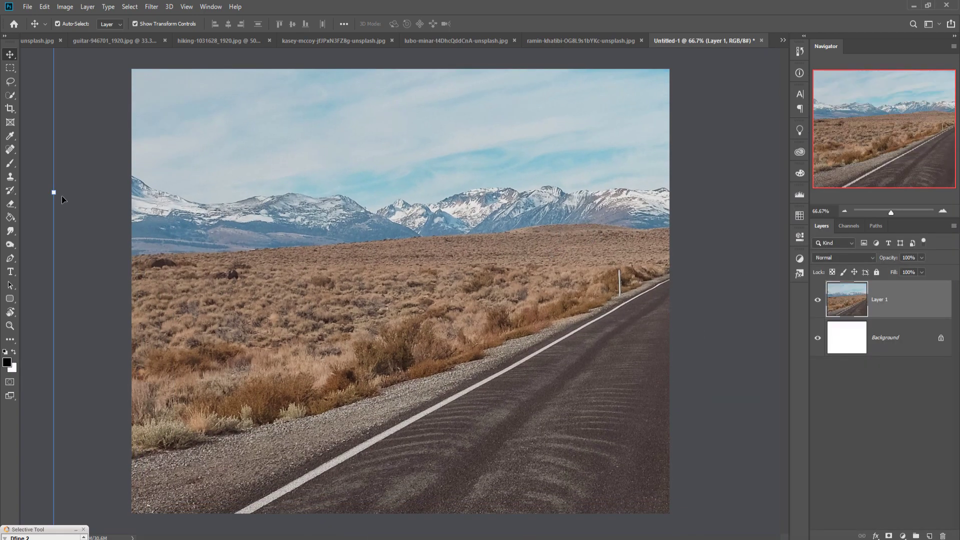
drag(54, 193, 132, 252)
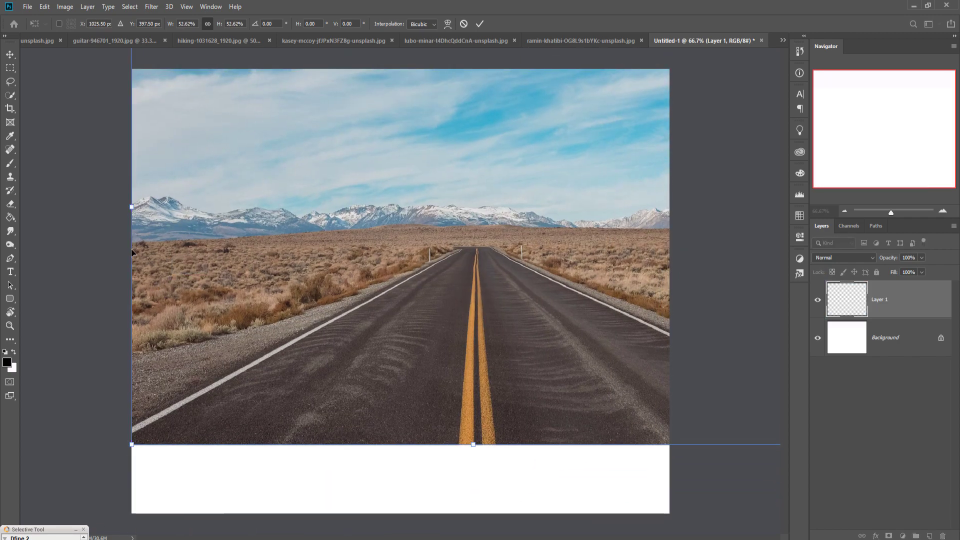
drag(131, 220, 418, 220)
drag(536, 208, 340, 264)
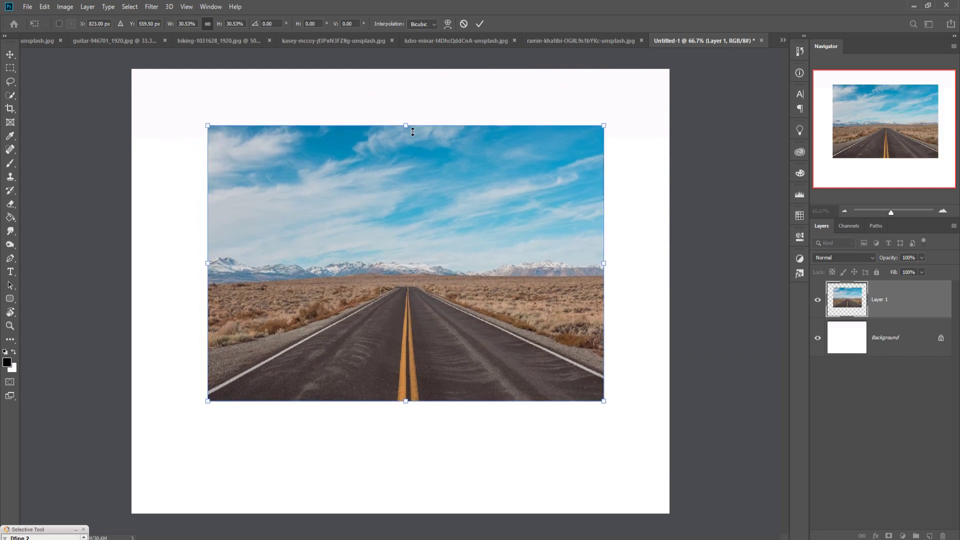
drag(412, 131, 413, 75)
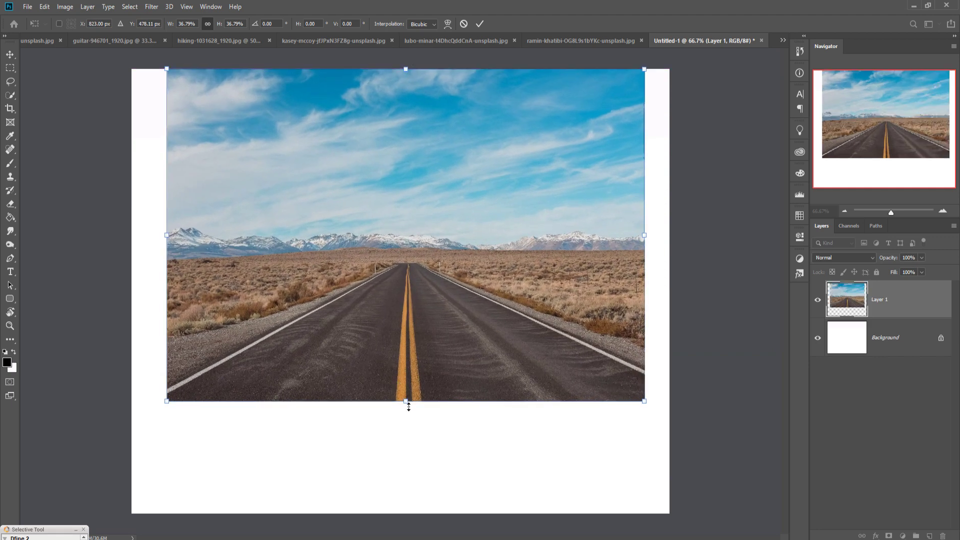
drag(409, 407, 406, 438)
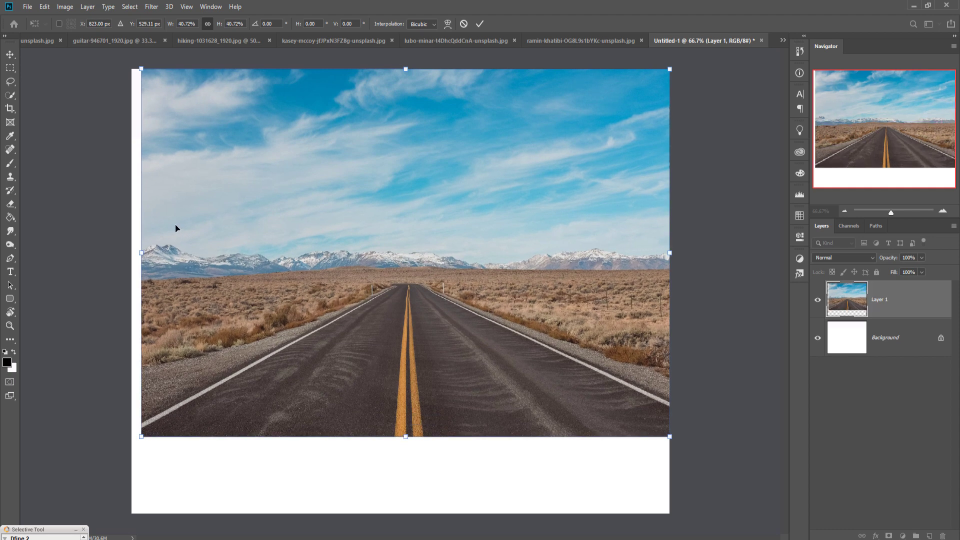
drag(346, 274, 346, 246)
click(480, 24)
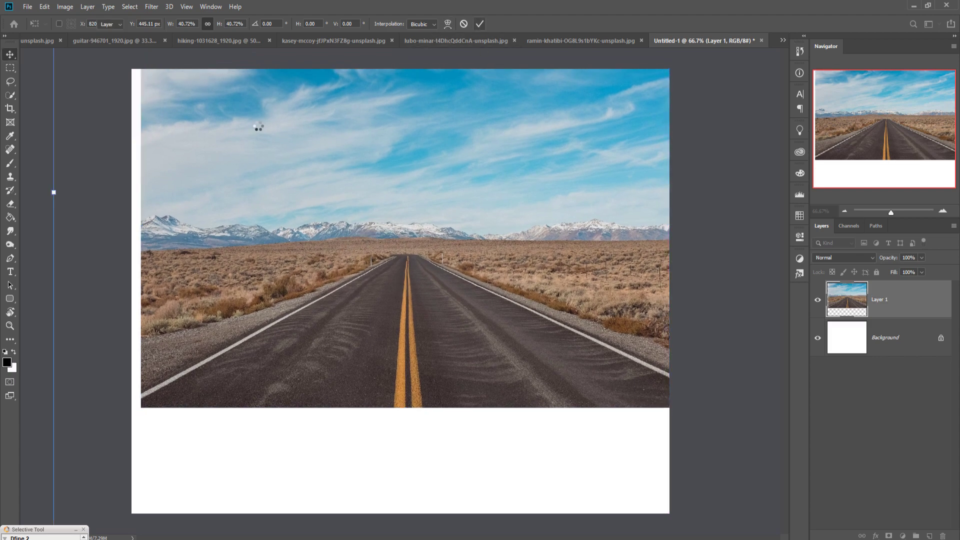
Step: Crop the canvas sides to the edges of the road photo, removing the thin white strip beside it
click(11, 109)
drag(133, 300, 138, 299)
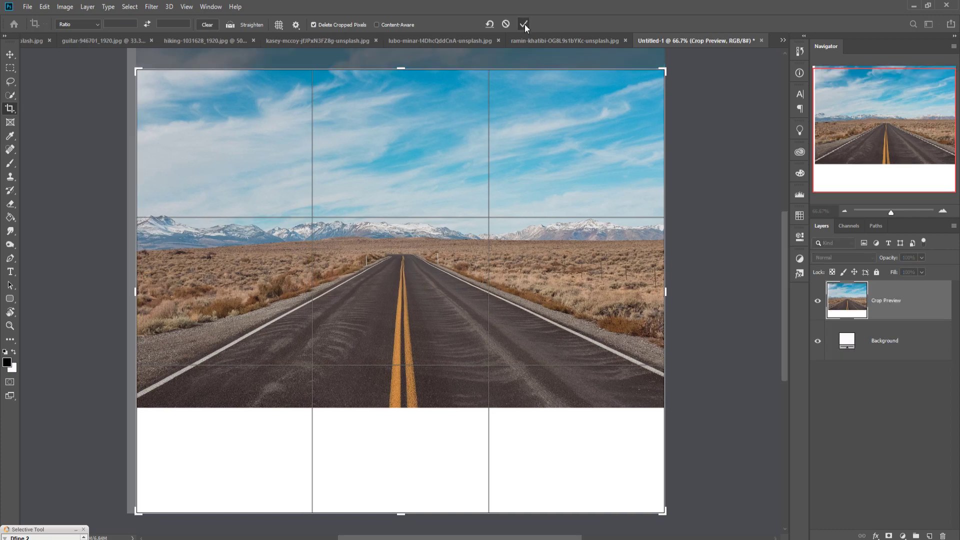
click(524, 24)
click(10, 54)
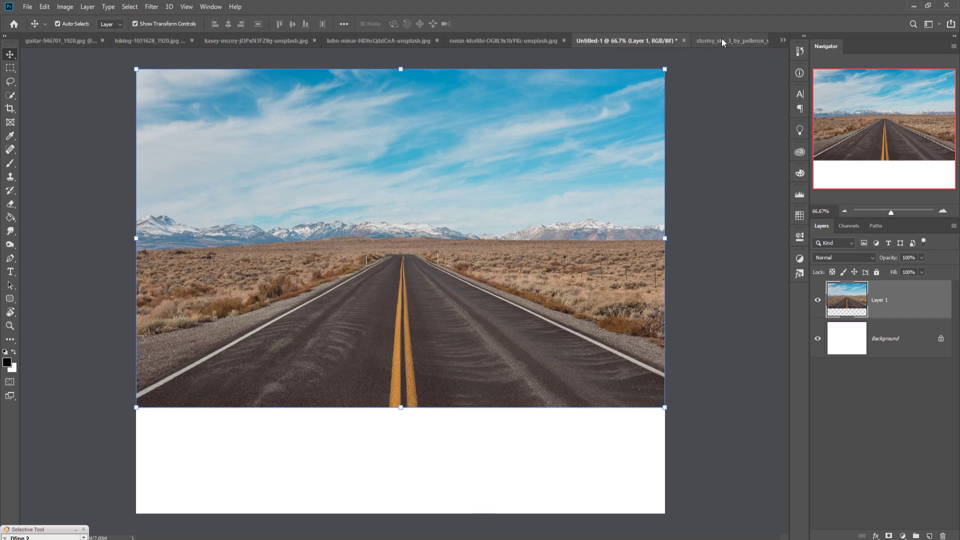
Step: In guitar-946701_1920.jpg, select the woman and her guitar with the Quick Selection tool and trim excess areas from the selection
click(43, 39)
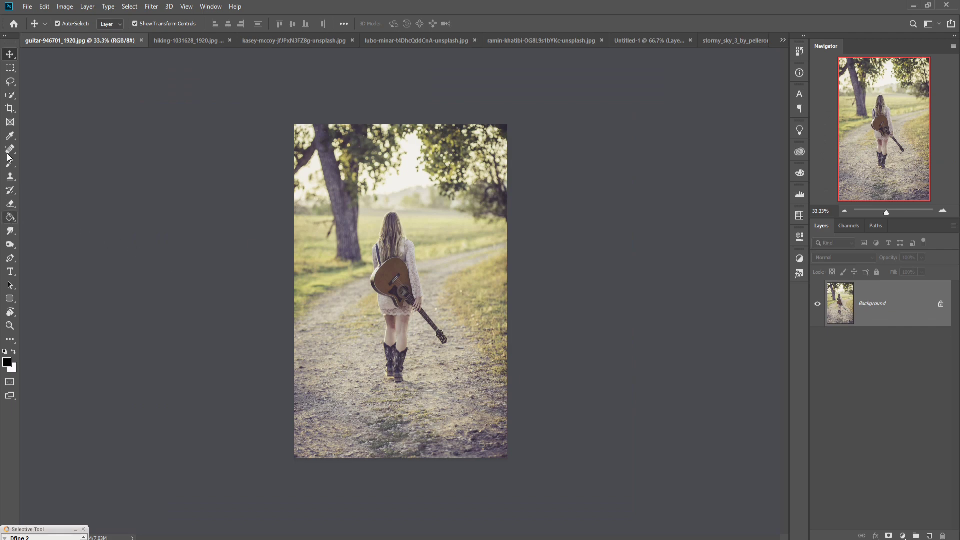
click(10, 95)
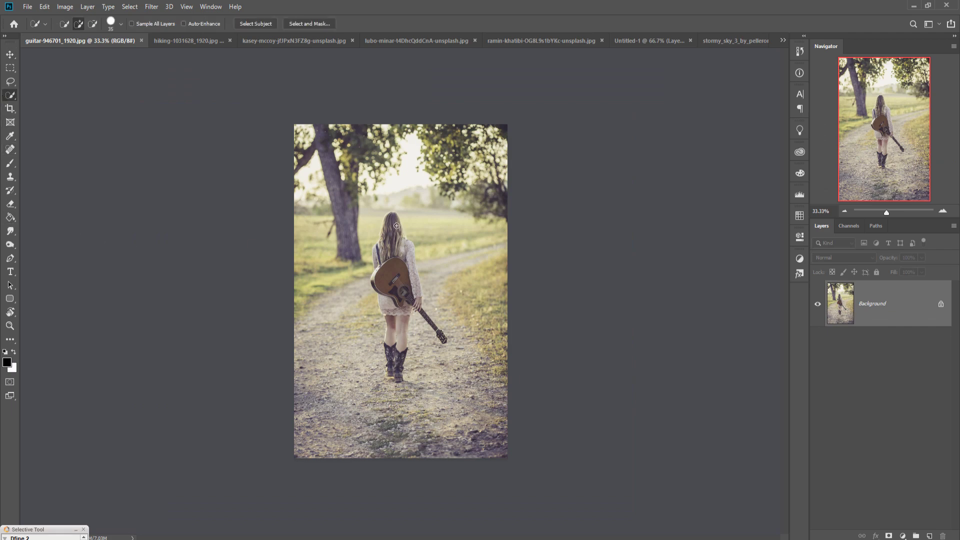
drag(394, 237, 419, 300)
drag(394, 341, 396, 367)
key(alt)
Step: Float the guitar photo, copy the selected woman into Untitled-1 as a new layer, and minimize the photo's window
click(10, 54)
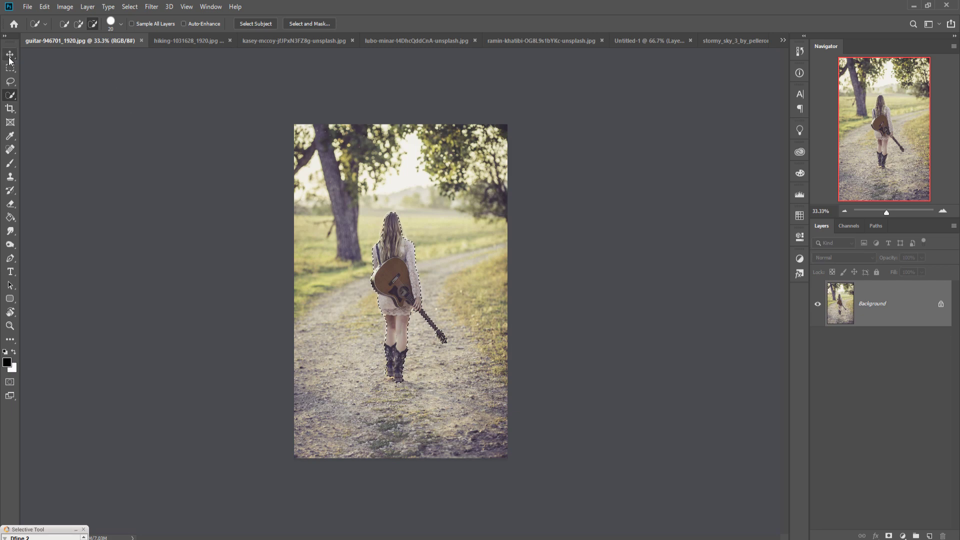
drag(59, 44, 544, 117)
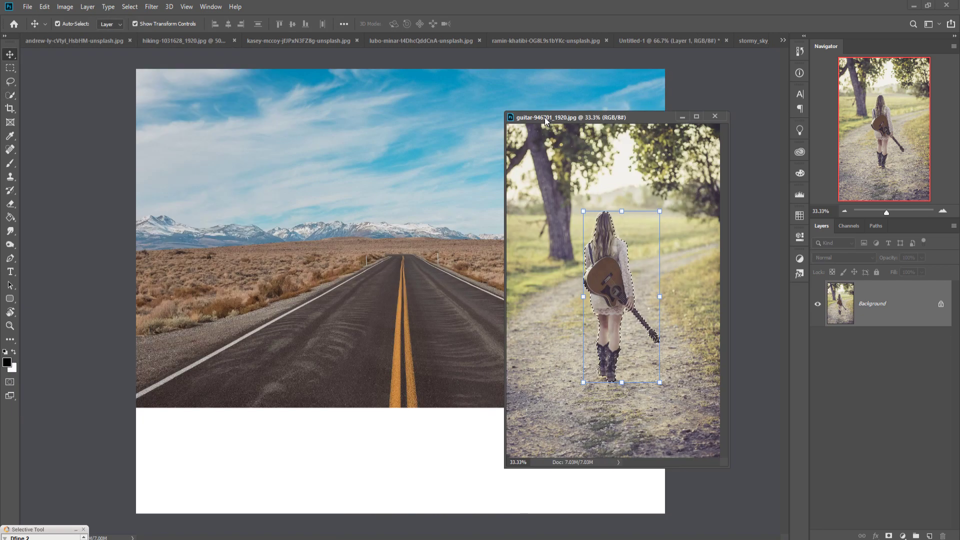
drag(605, 257, 447, 242)
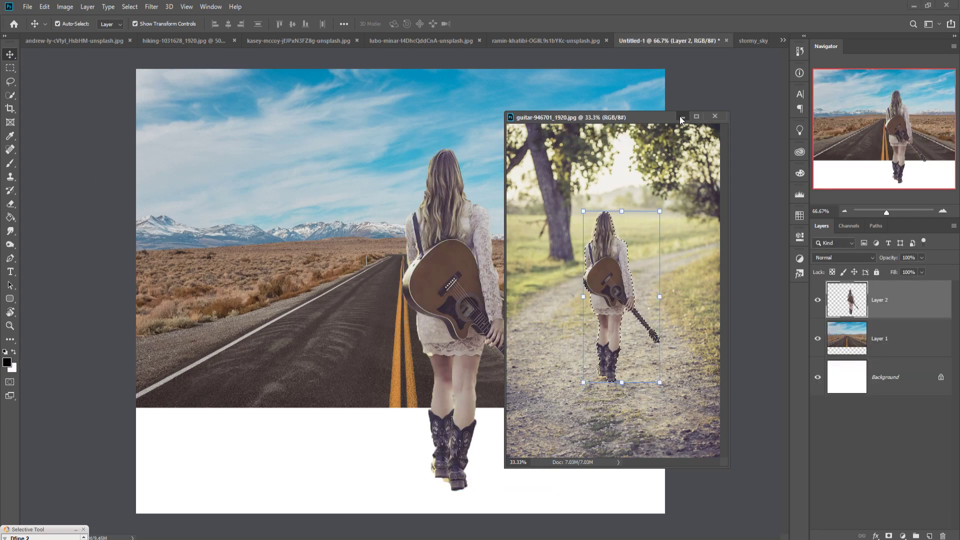
click(681, 117)
Step: Scale the woman layer to 48.88% and place her standing on the yellow centre lines of the road
drag(483, 157, 481, 279)
drag(465, 319, 421, 211)
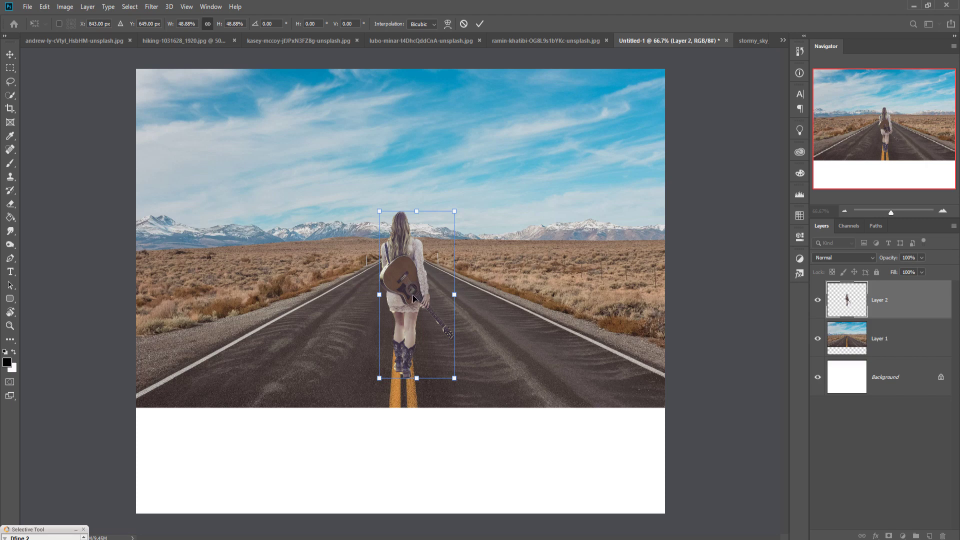
drag(413, 295, 413, 282)
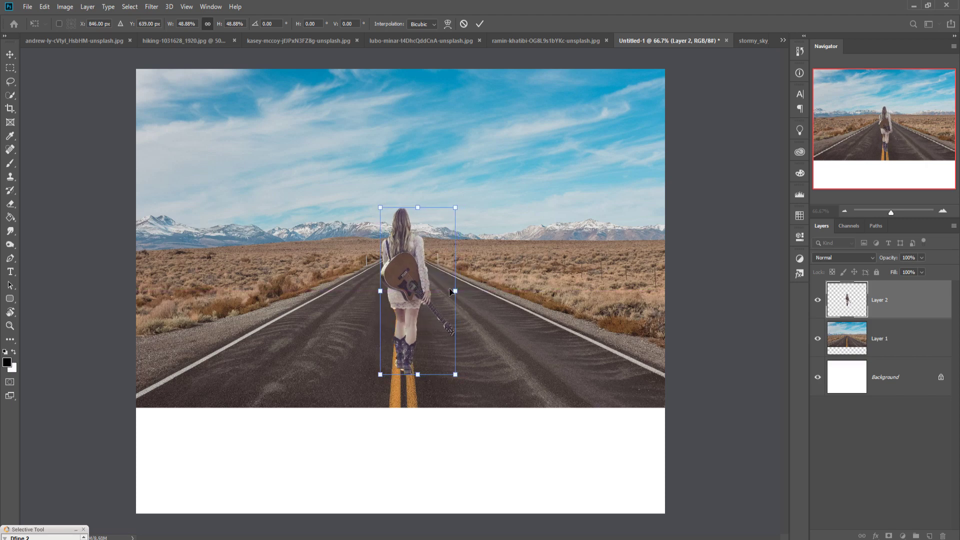
click(478, 24)
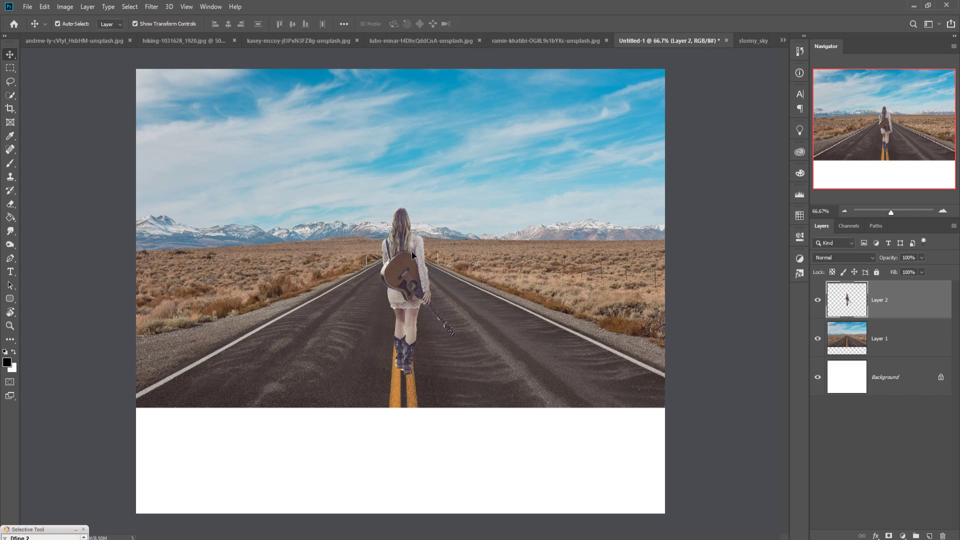
Step: In the stormy sky photo, fill the dark upper-right corner with Content-Aware at 100% opacity and deselect it
click(753, 41)
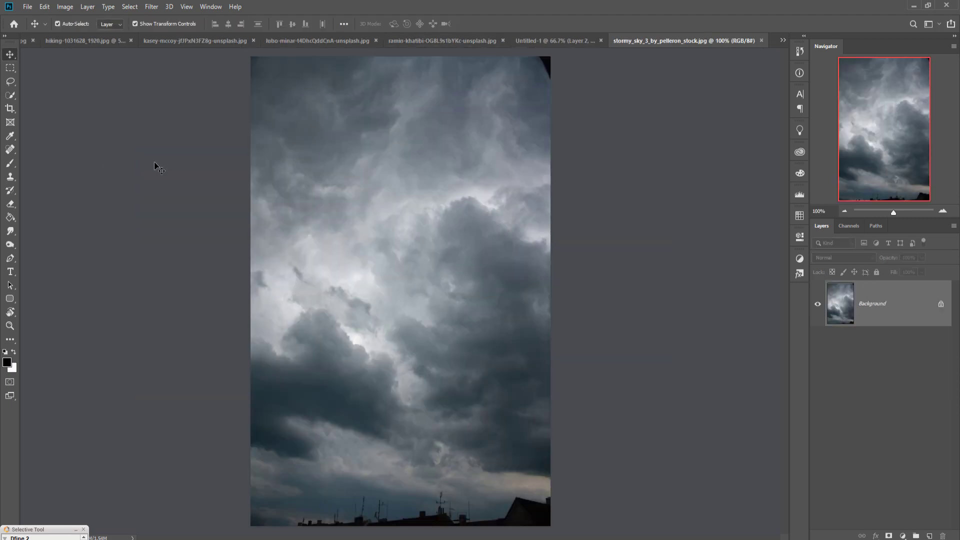
click(10, 68)
drag(534, 57, 566, 90)
click(44, 7)
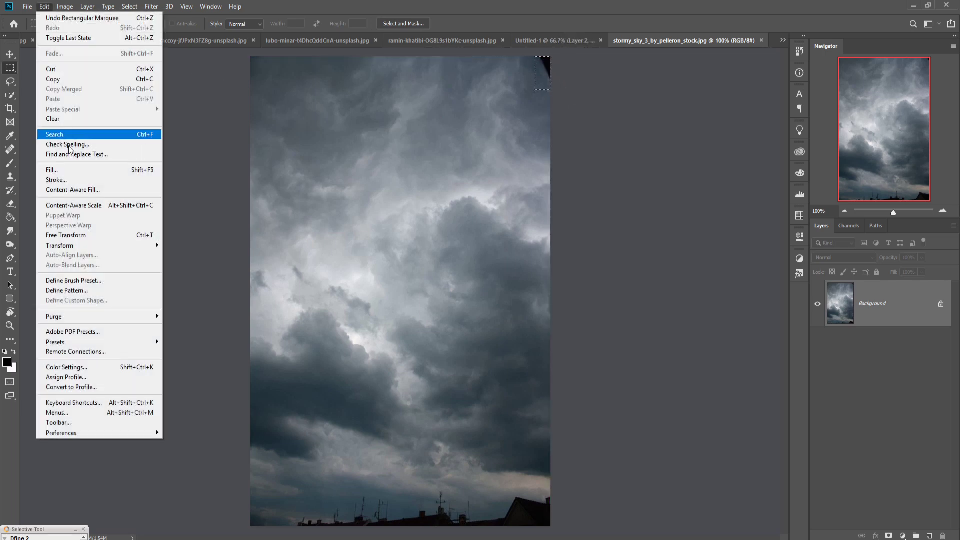
click(55, 171)
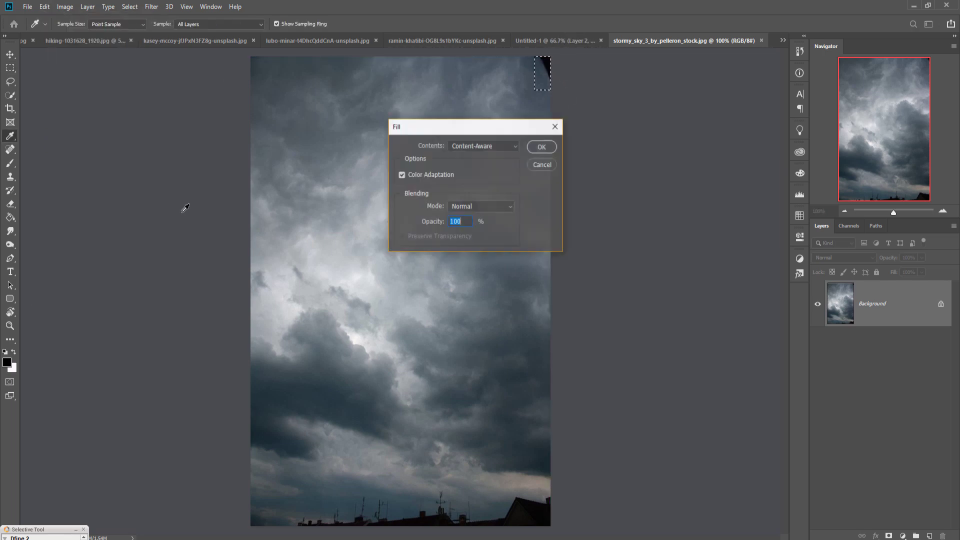
click(549, 148)
click(130, 7)
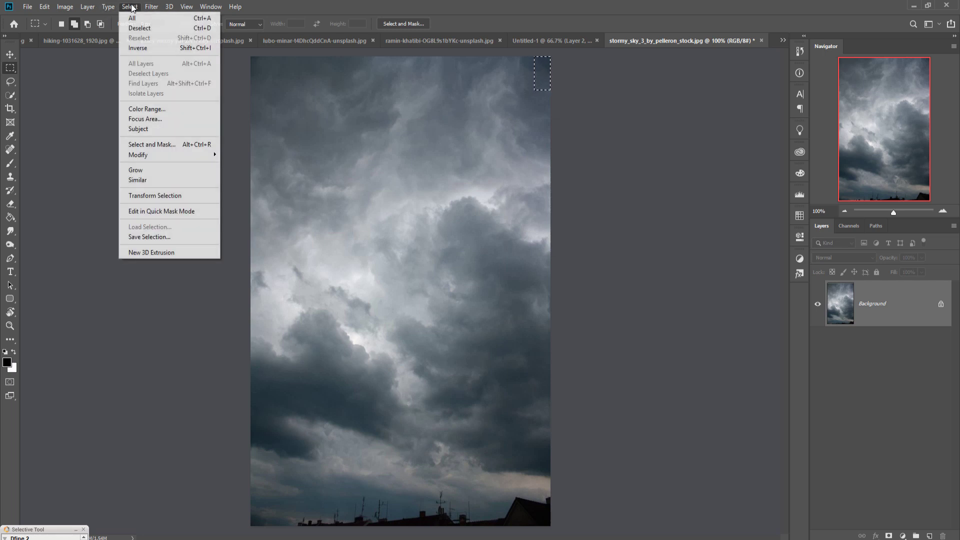
click(138, 29)
Step: Select roughly the upper half of the stormy sky and copy it into Untitled-1 as a new layer
key(v)
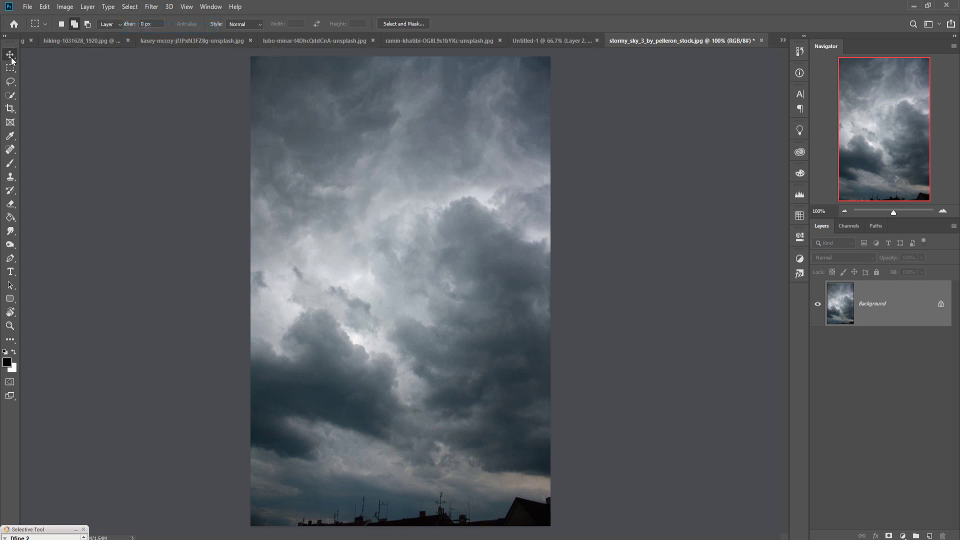
key(m)
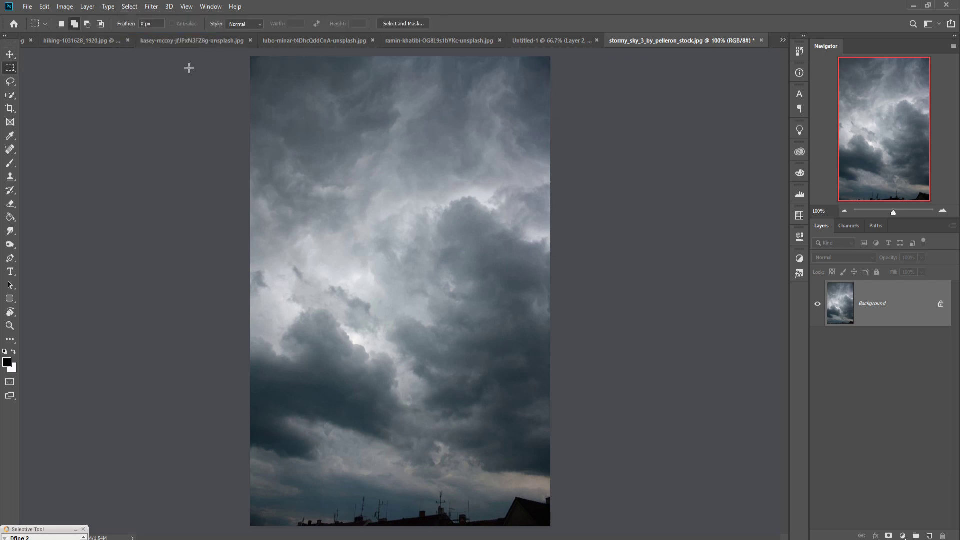
drag(243, 64, 574, 278)
key(v)
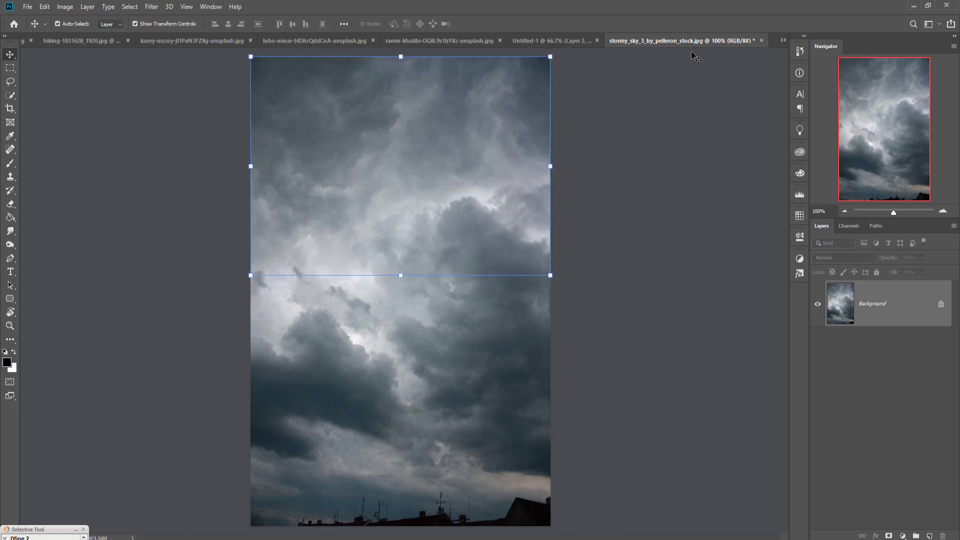
drag(700, 43, 701, 75)
drag(743, 146, 509, 123)
click(866, 78)
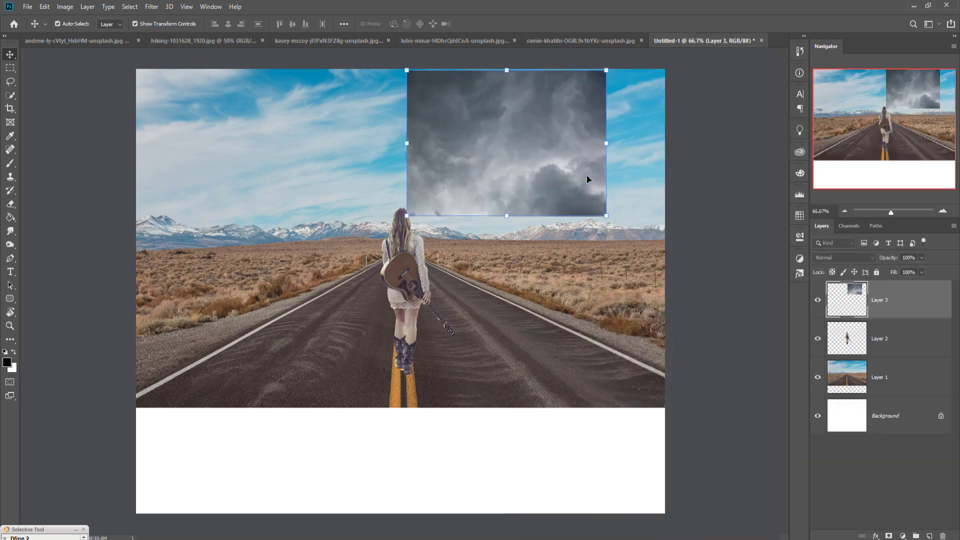
Step: Scale the sky layer to 264.50% so it spans the canvas width, and move it beneath the woman layer
drag(406, 143, 143, 178)
drag(616, 152, 676, 161)
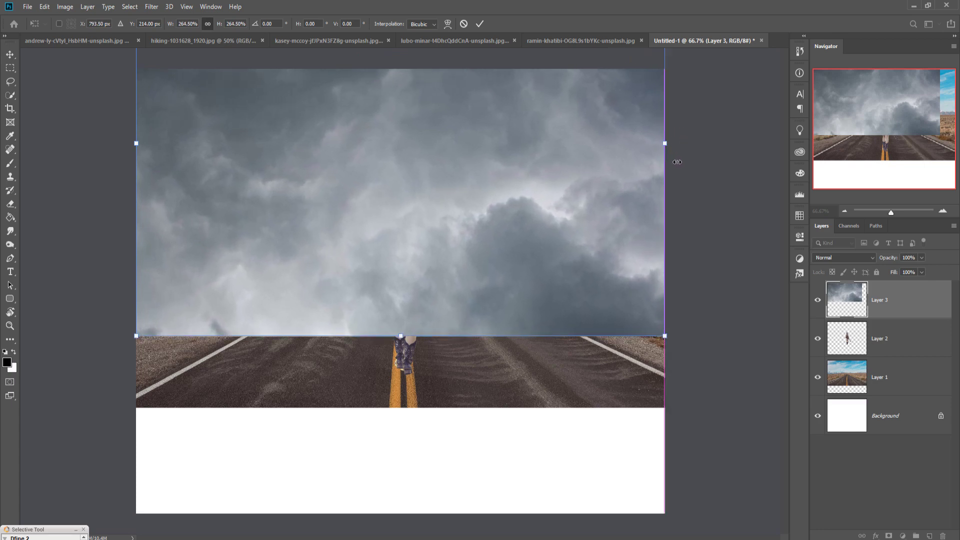
click(479, 24)
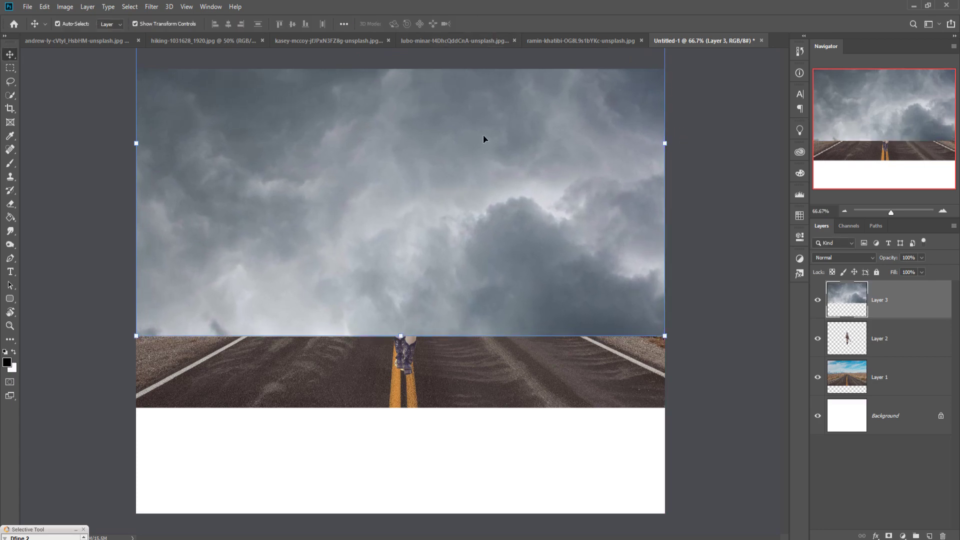
drag(909, 320, 911, 368)
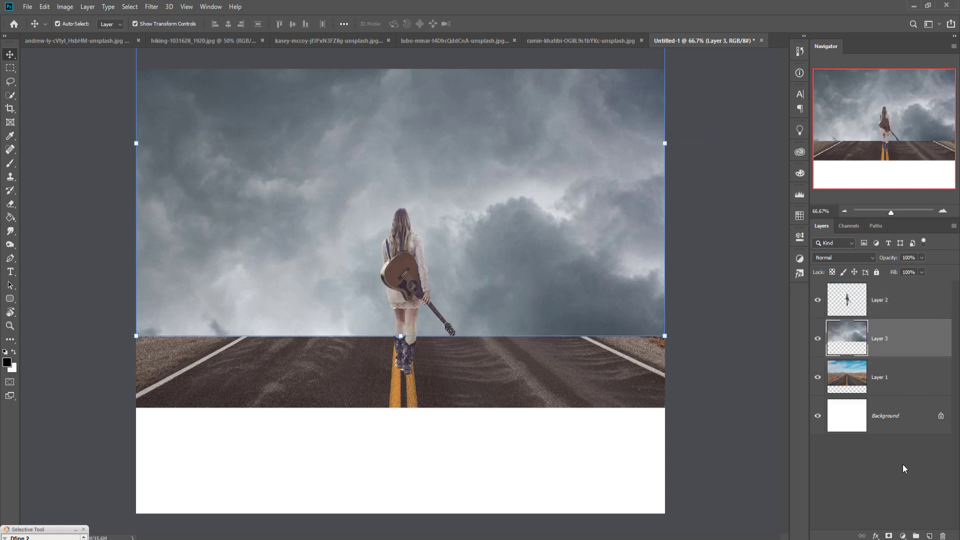
Step: Mask the sky layer and paint black with a 300 px brush at 29% opacity to blend it into the desert horizon and reveal the road
click(903, 536)
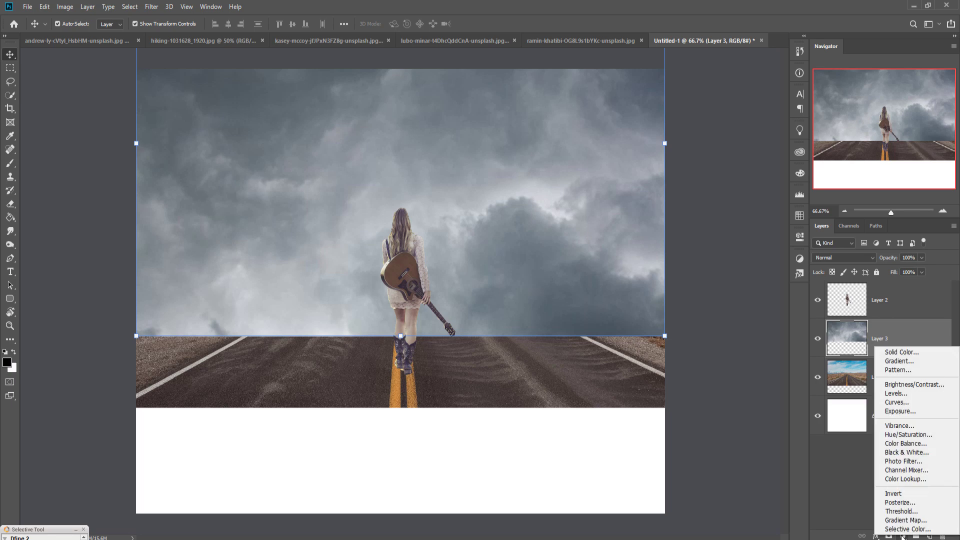
click(833, 500)
click(890, 536)
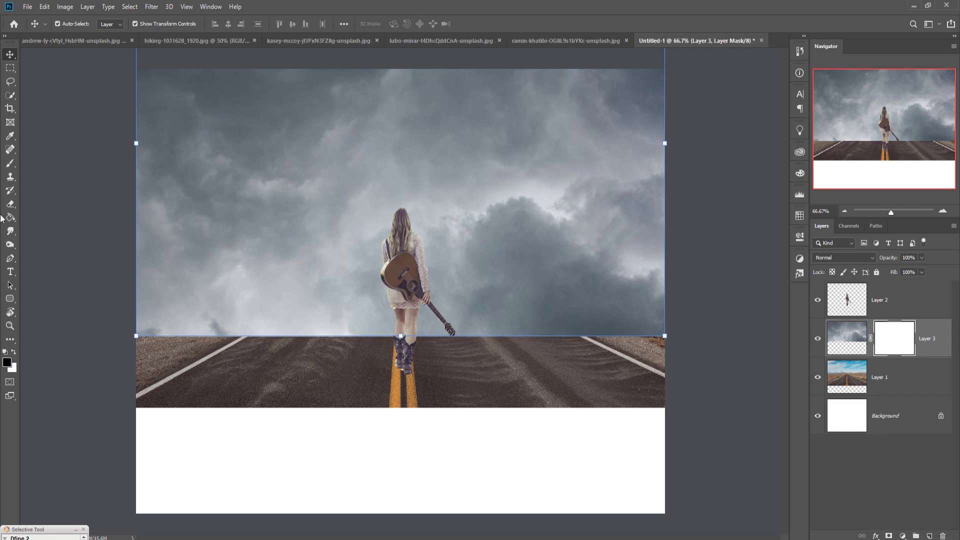
click(10, 163)
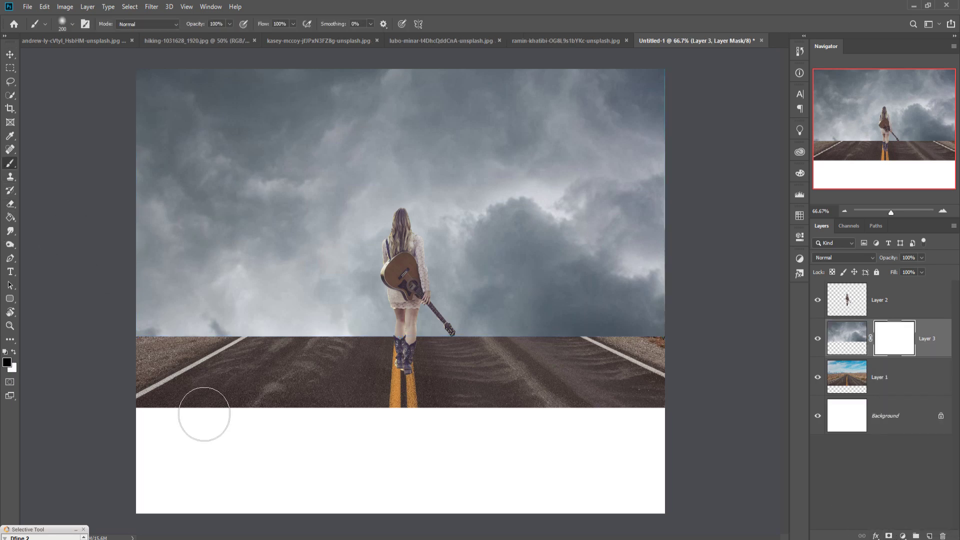
key(bracketright)
key(bracketright)
drag(201, 37, 196, 38)
mouse_move(168, 351)
mouse_down()
mouse_move(260, 379)
mouse_move(157, 403)
mouse_move(358, 408)
mouse_move(297, 394)
mouse_move(469, 400)
mouse_move(278, 400)
mouse_move(518, 400)
mouse_move(598, 384)
mouse_move(563, 387)
mouse_move(572, 357)
mouse_move(426, 375)
mouse_move(512, 389)
mouse_move(410, 399)
mouse_move(497, 401)
mouse_move(689, 373)
mouse_move(140, 338)
mouse_move(317, 348)
mouse_move(183, 339)
mouse_move(425, 345)
mouse_move(434, 330)
mouse_move(475, 326)
mouse_move(543, 342)
mouse_move(521, 341)
mouse_move(718, 334)
mouse_move(589, 332)
mouse_up()
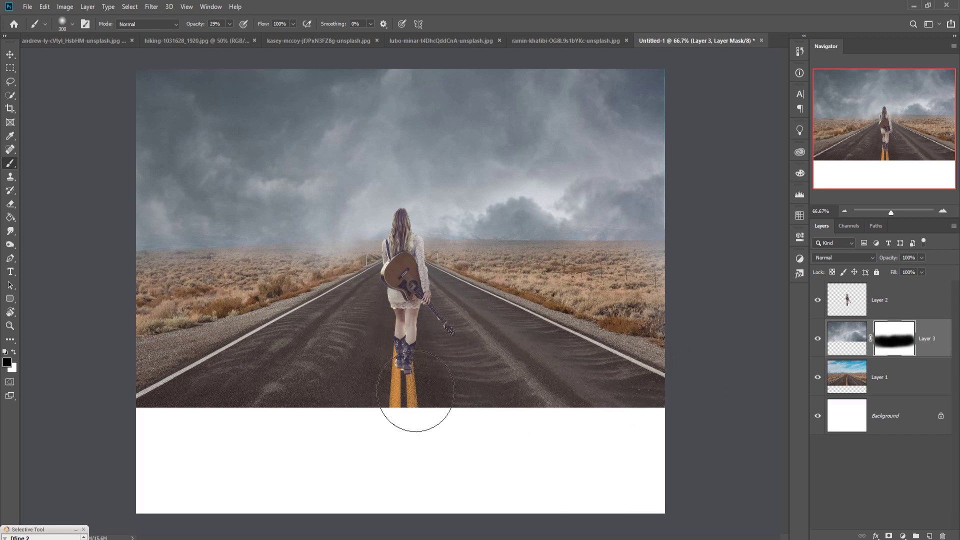
Step: Close the hiking-1031628_1920.jpg document
key(v)
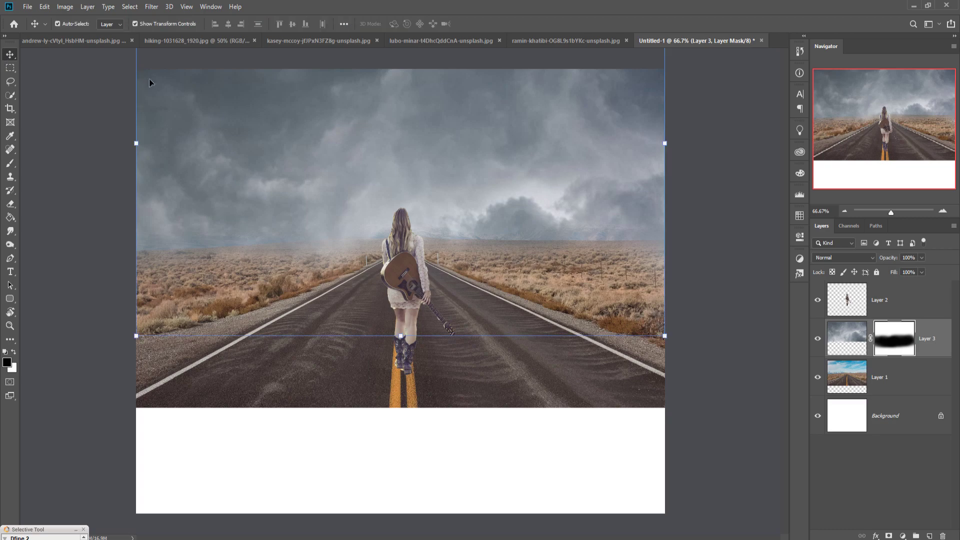
click(209, 42)
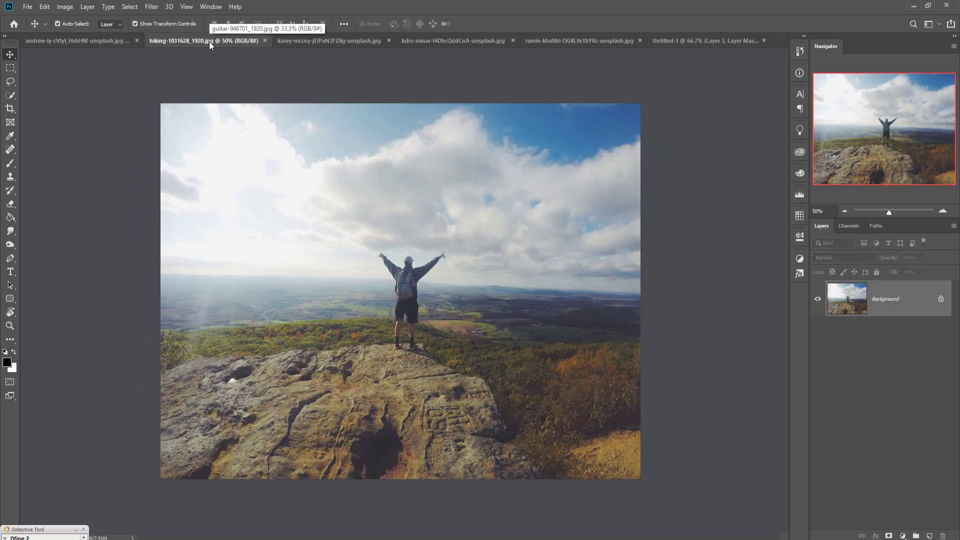
click(265, 40)
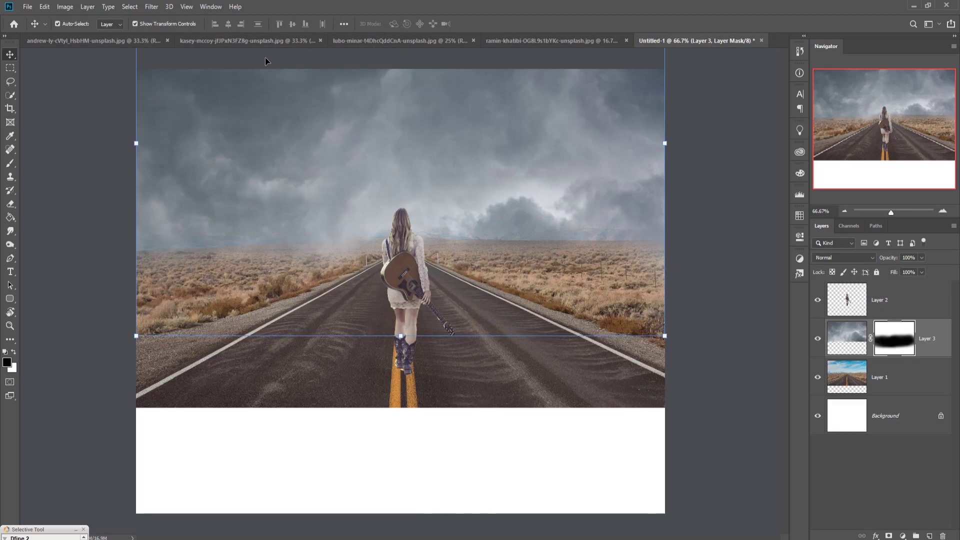
Step: Float the cracked-earth photo, copy it into Untitled-1 directly beneath the woman layer, and put the photo's window away
click(248, 40)
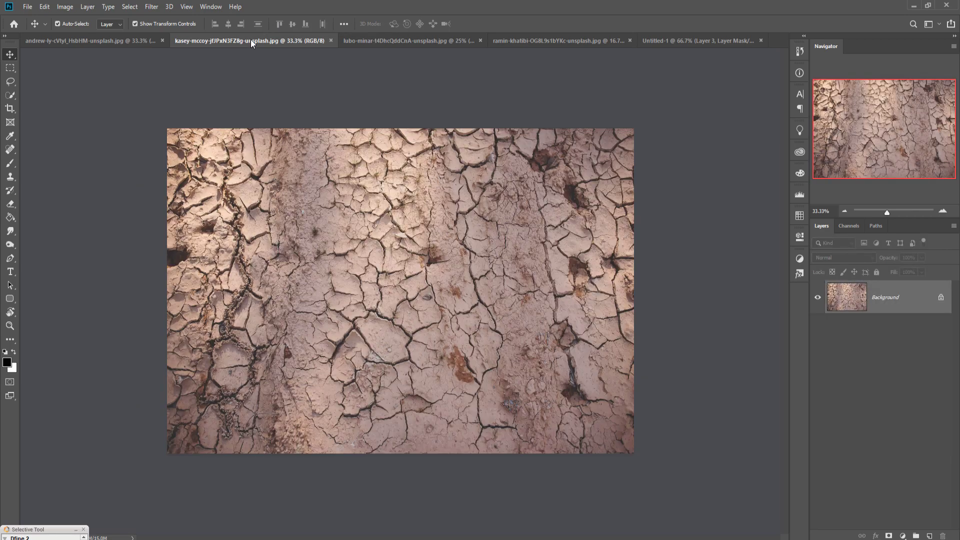
drag(250, 40, 639, 88)
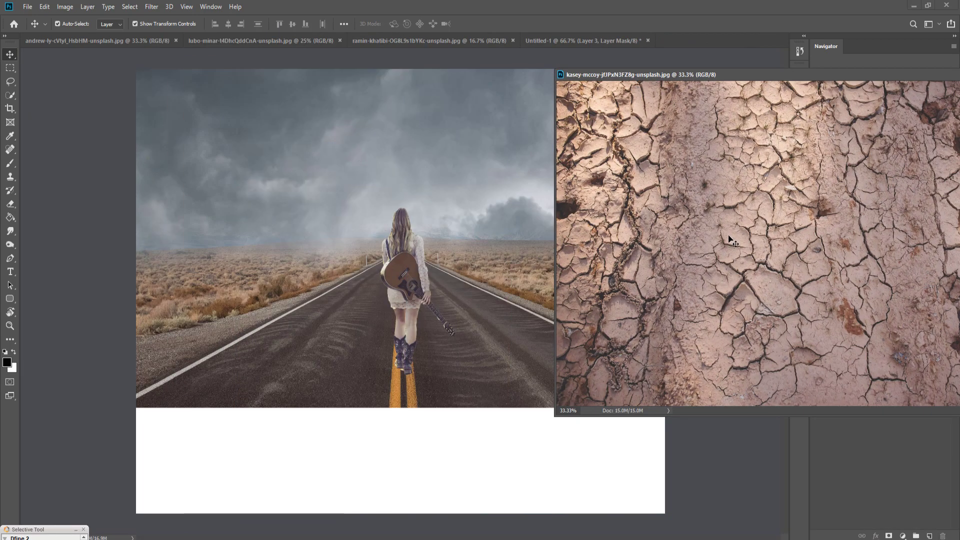
drag(730, 241, 326, 397)
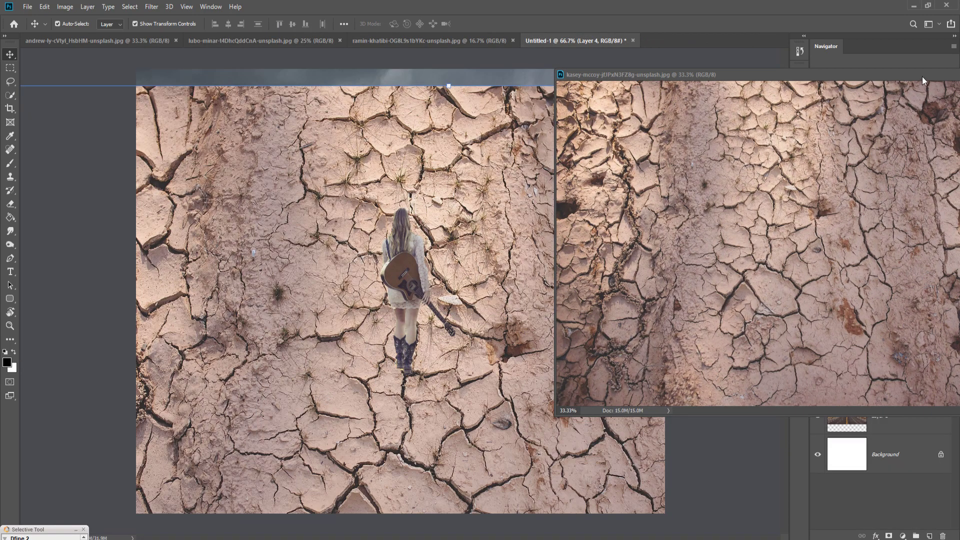
drag(922, 76, 553, 184)
click(616, 178)
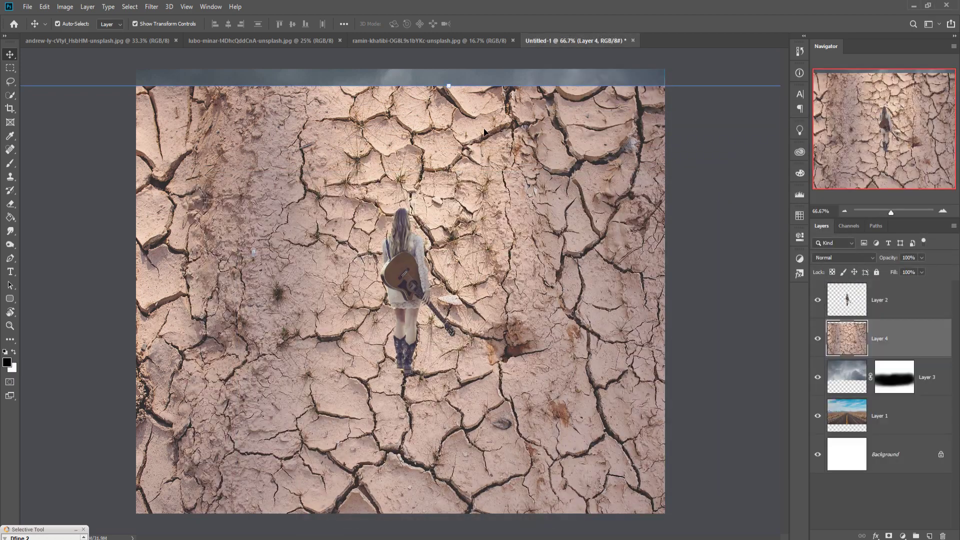
Step: Scale the cracked-earth layer to 32.41% and place it over the lower-left part of the canvas, overlapping the road's lower edge
drag(448, 88, 347, 444)
drag(541, 488, 373, 484)
drag(238, 468, 295, 428)
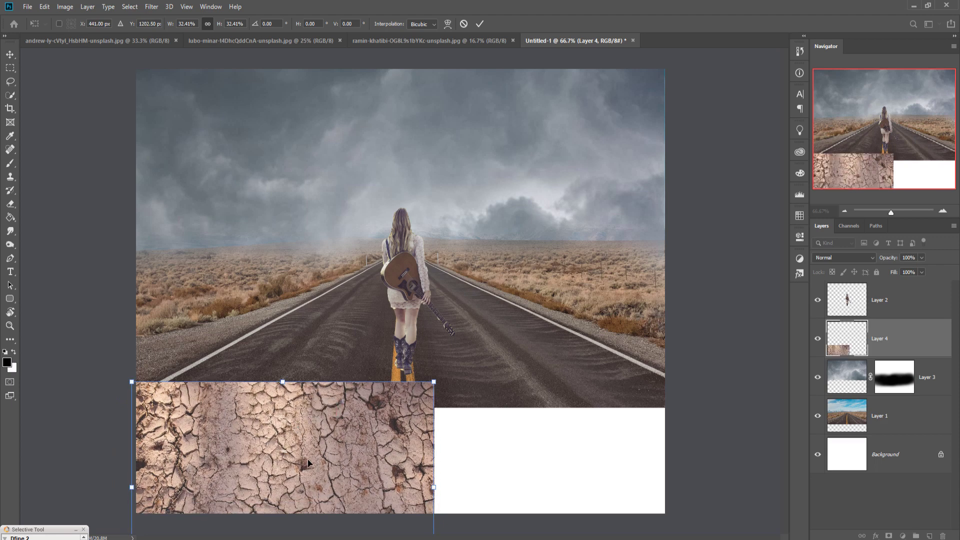
click(479, 23)
Step: Duplicate the cracked-earth layer and move the copy sideways to cover the remaining white area, slightly overlapping the original
right_click(900, 346)
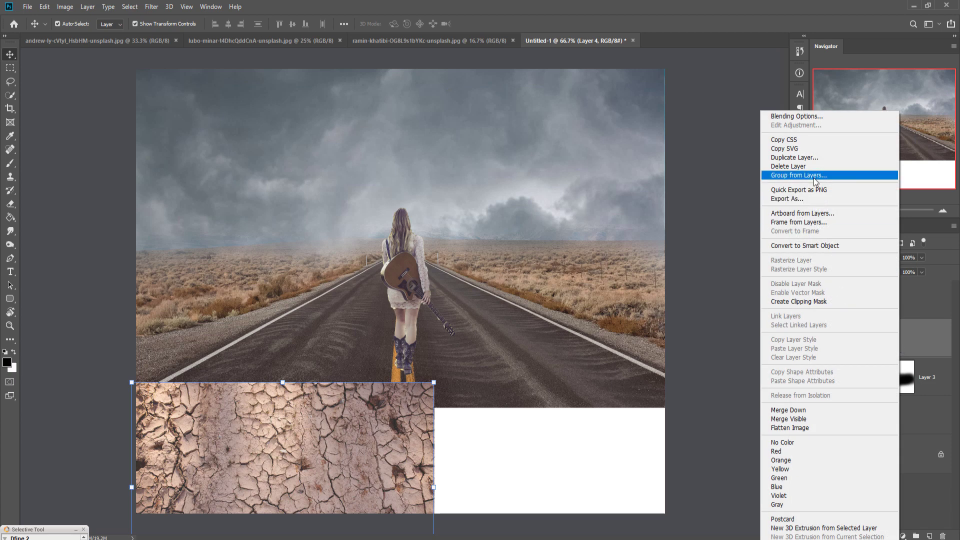
click(815, 179)
click(561, 156)
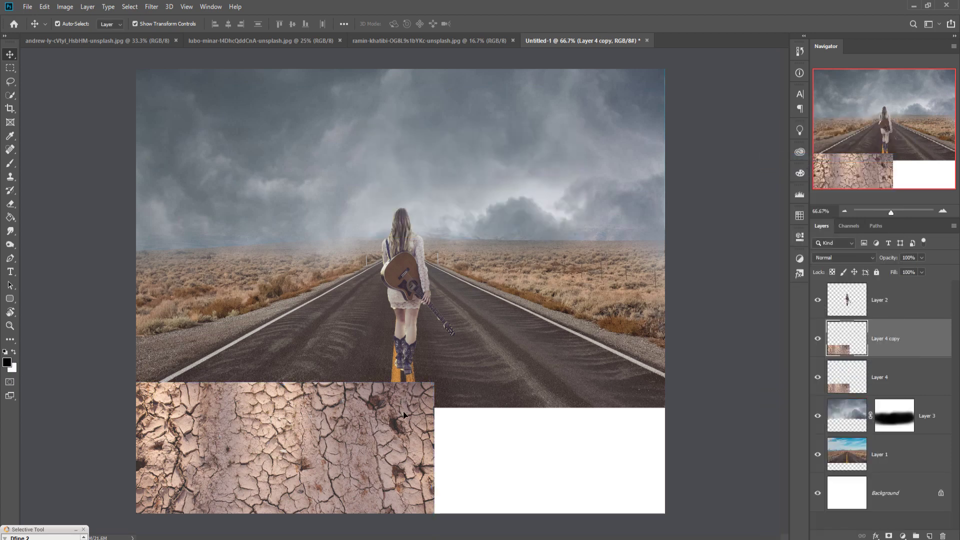
drag(408, 416, 707, 416)
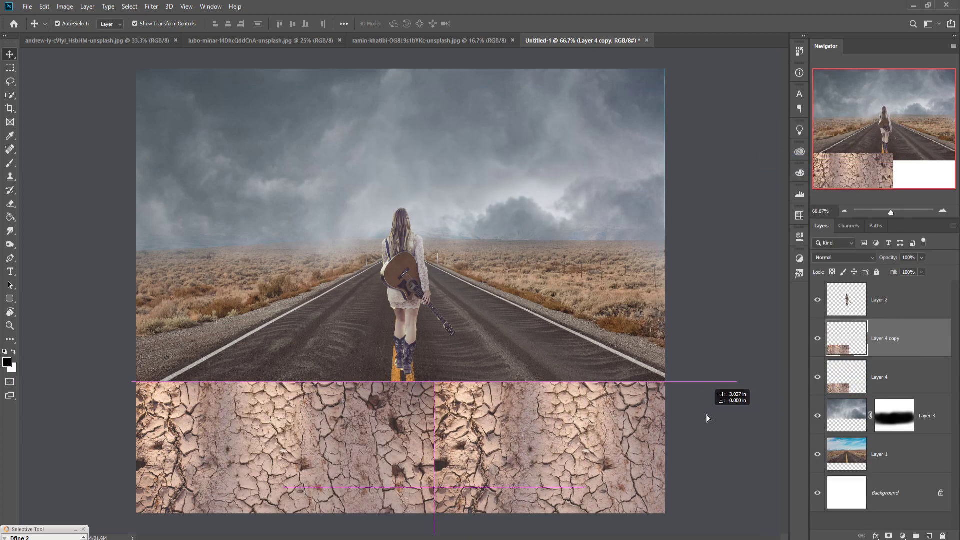
drag(606, 434, 569, 438)
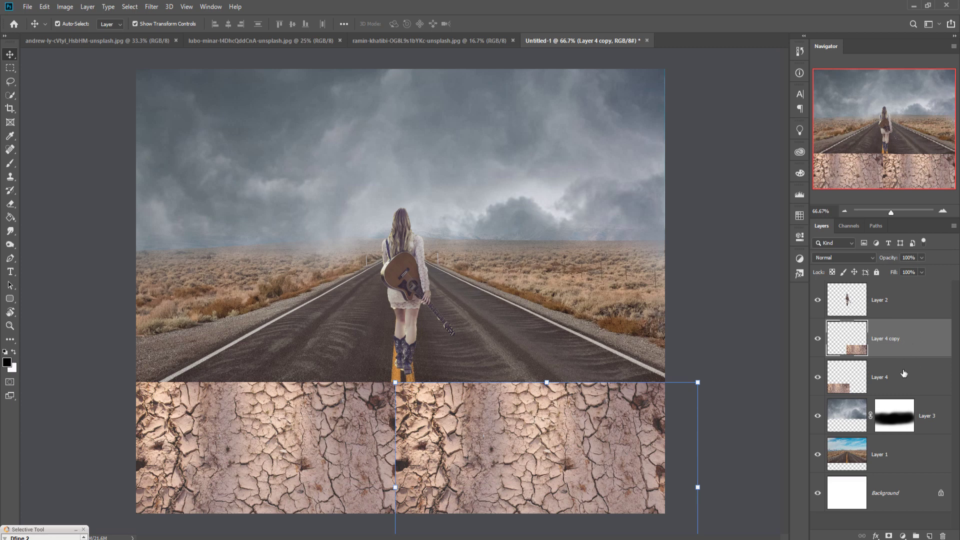
Step: Mask the duplicated ground layer and paint black along its left edge with a 175 px brush at 29% opacity to hide the seam
click(889, 536)
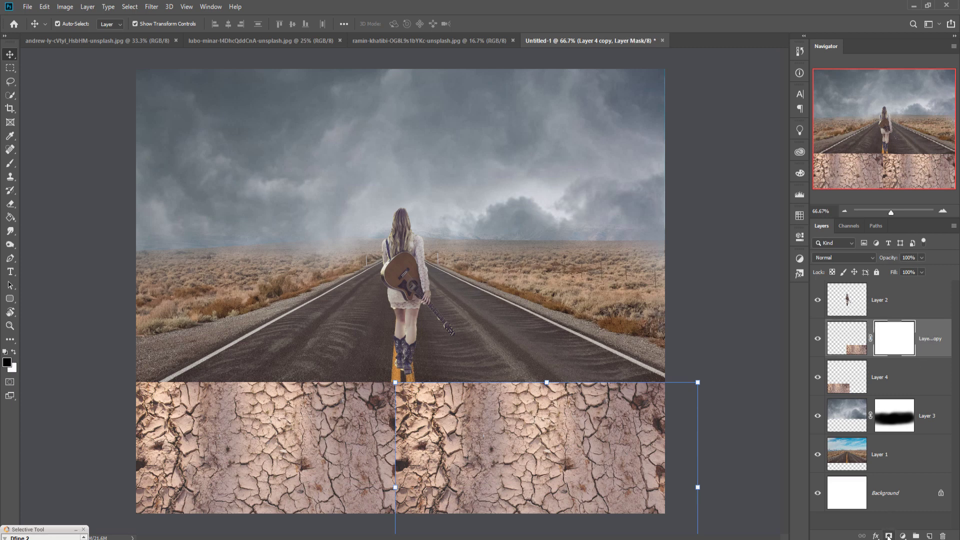
click(6, 167)
key(bracketleft)
key(bracketleft)
key(bracketleft)
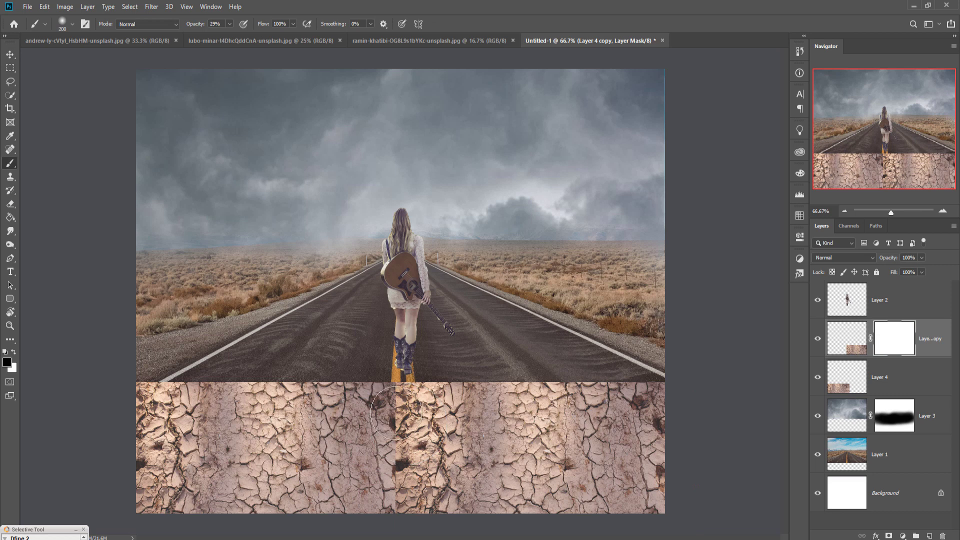
drag(394, 393, 397, 422)
drag(406, 461, 411, 515)
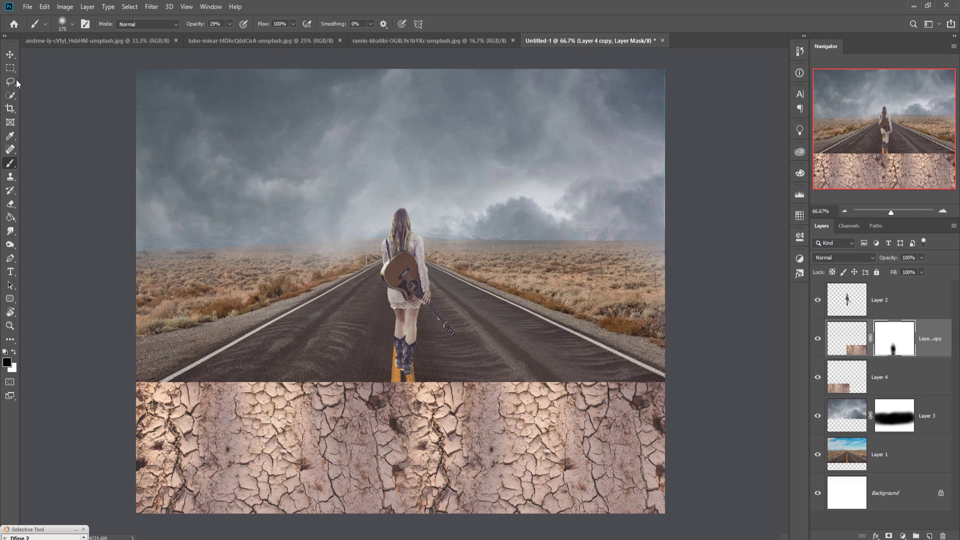
Step: Merge the two cracked-earth layers into one and move it beneath the road layer, above the Background
click(10, 54)
shift+click(907, 377)
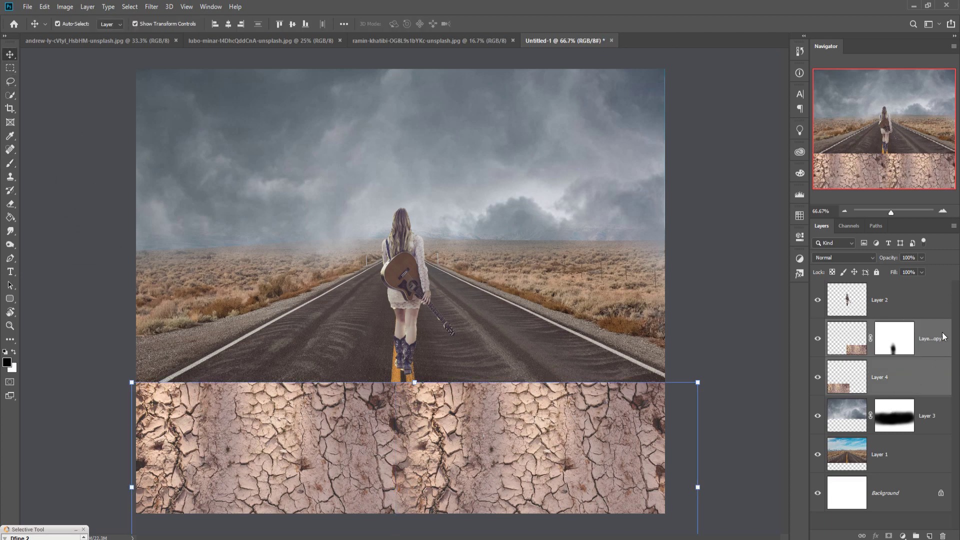
right_click(889, 363)
click(852, 409)
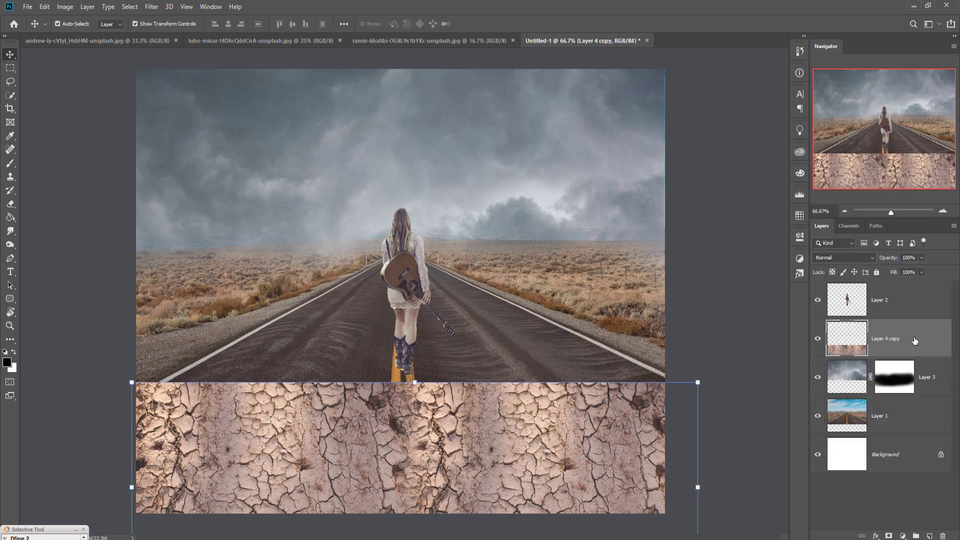
drag(932, 343, 931, 429)
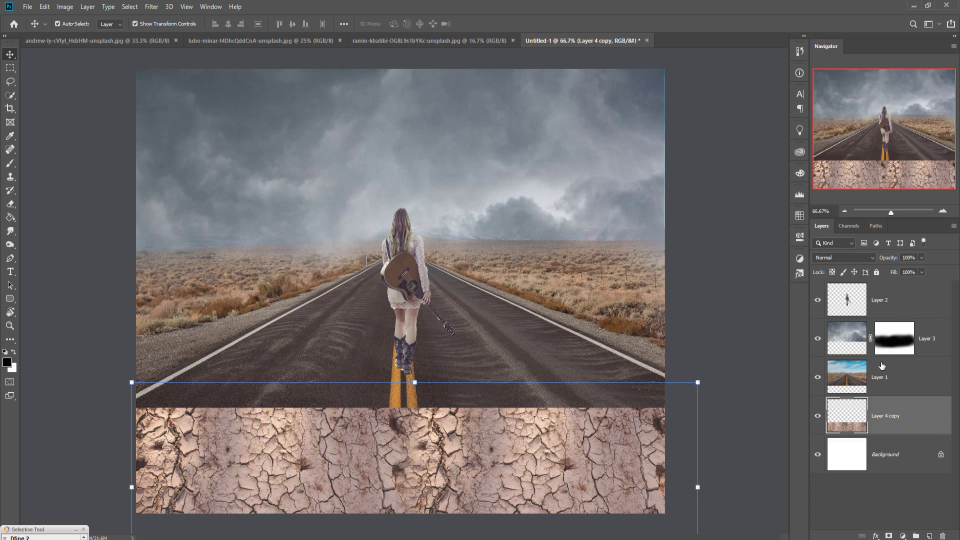
Step: Mask the road layer and paint black along its bottom edge with a 125 px brush at 29% opacity to blend into the cracked earth
click(895, 377)
click(890, 535)
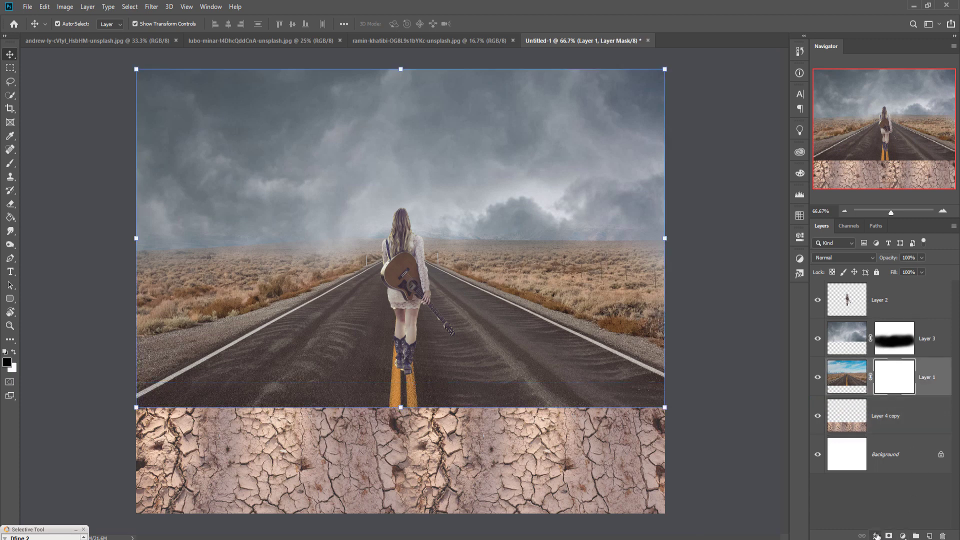
click(10, 163)
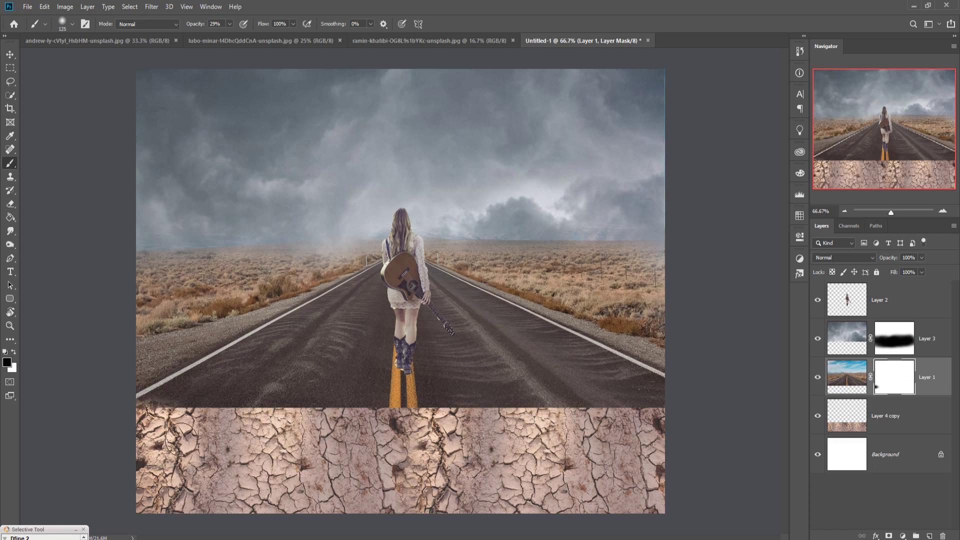
drag(182, 440, 161, 446)
mouse_move(226, 442)
mouse_down()
mouse_move(294, 446)
mouse_move(250, 443)
mouse_move(331, 432)
mouse_move(395, 439)
mouse_move(280, 436)
mouse_up()
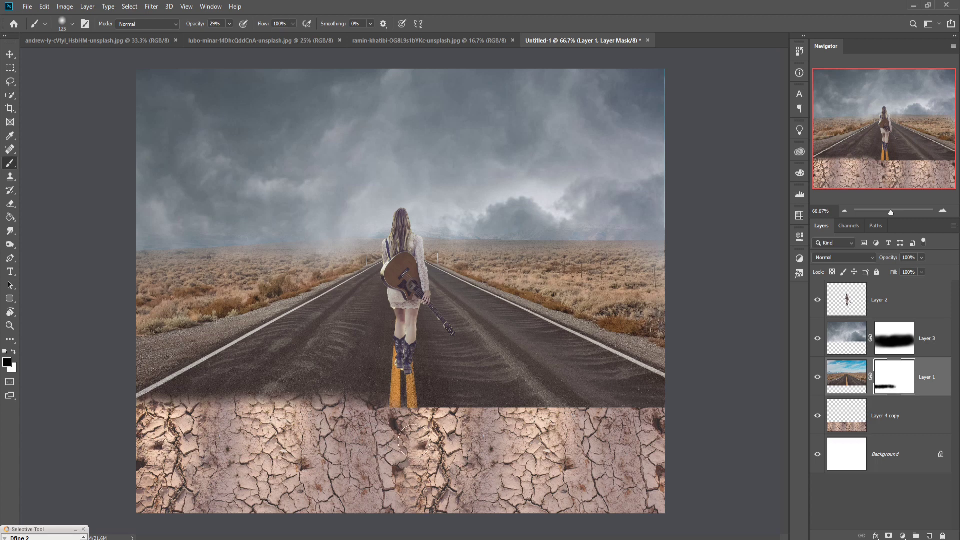
mouse_move(411, 436)
mouse_down()
mouse_move(466, 427)
mouse_move(422, 434)
mouse_up()
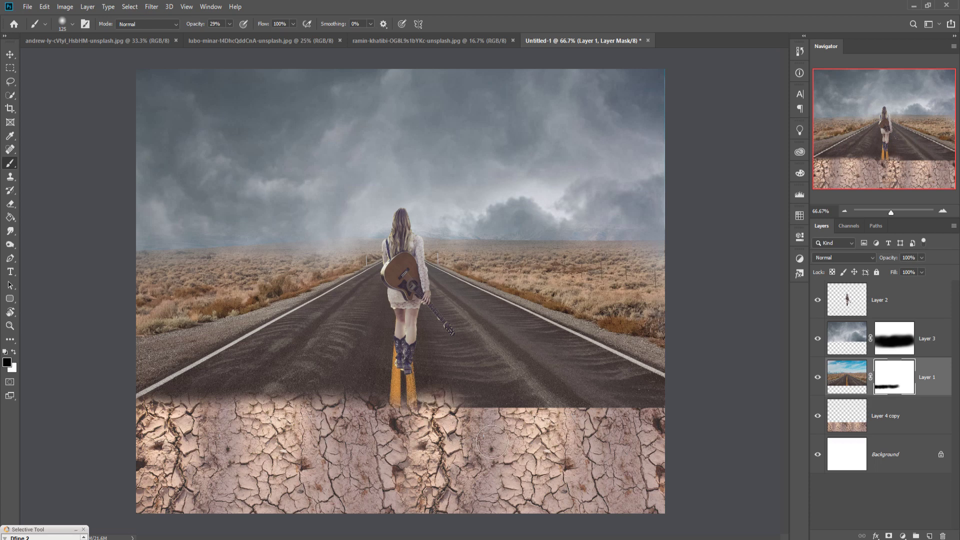
drag(492, 442, 529, 444)
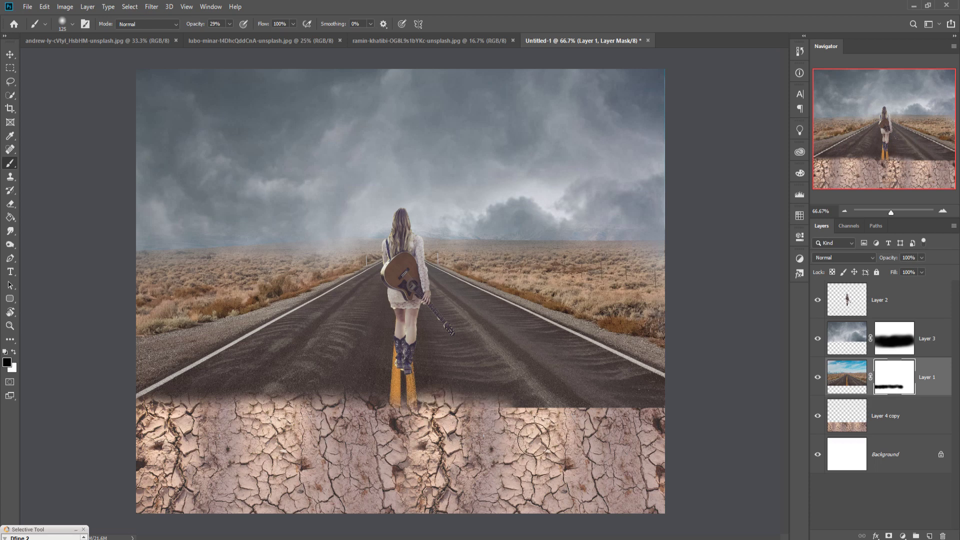
mouse_move(533, 439)
mouse_down()
mouse_move(565, 434)
mouse_move(502, 438)
mouse_move(699, 437)
mouse_up()
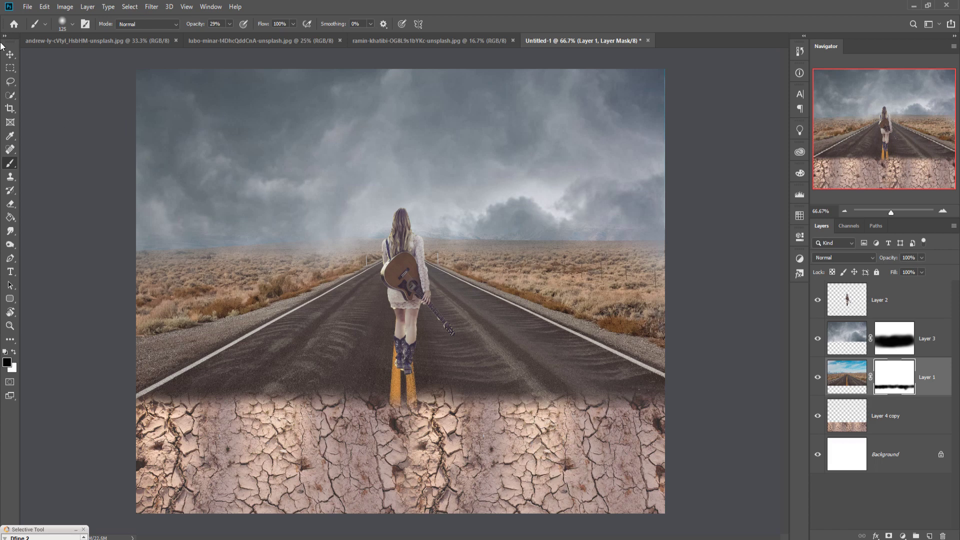
click(10, 54)
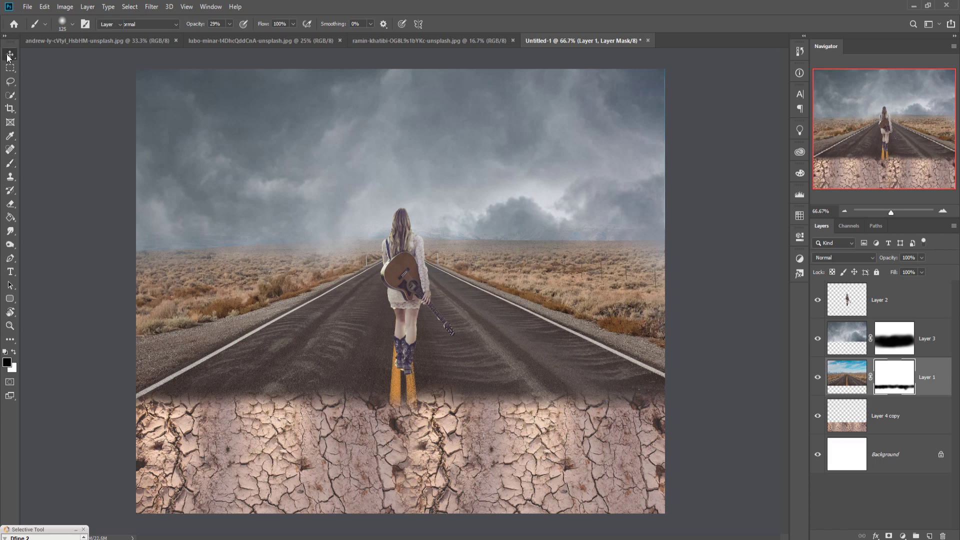
Step: Duplicate the cracked-earth layer, place the copy above the road layer, and move it up to overlap the road and the woman's legs
click(935, 377)
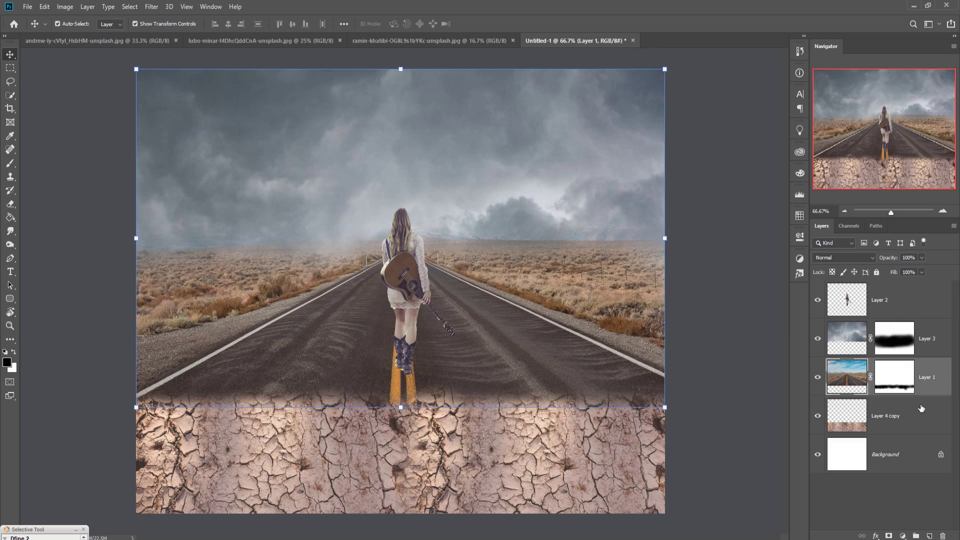
click(917, 421)
right_click(917, 418)
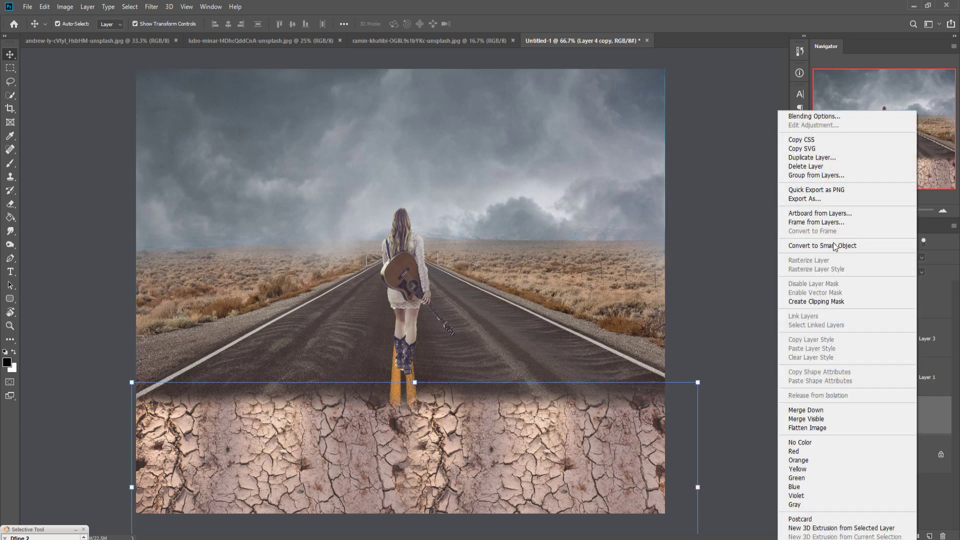
click(820, 160)
key(Return)
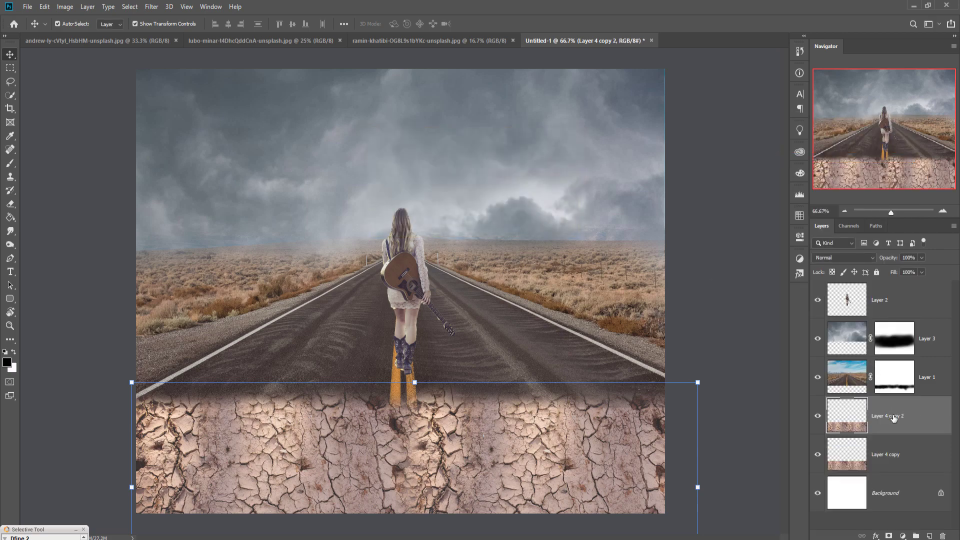
drag(893, 418, 888, 379)
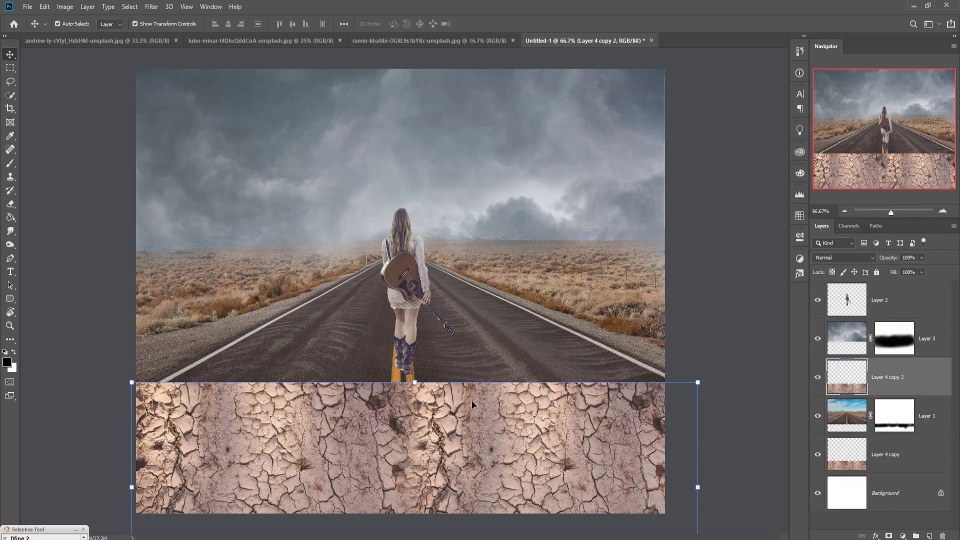
drag(473, 401, 468, 330)
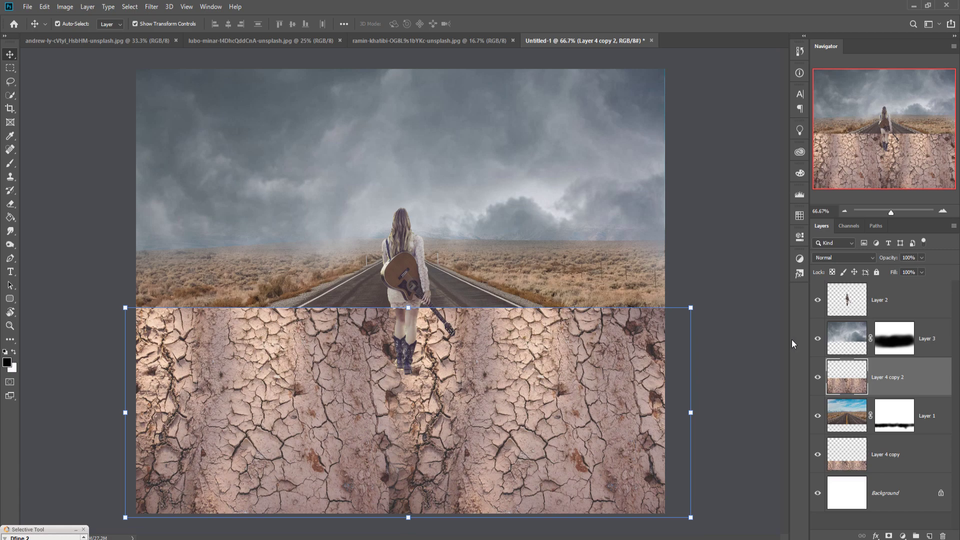
right_click(929, 383)
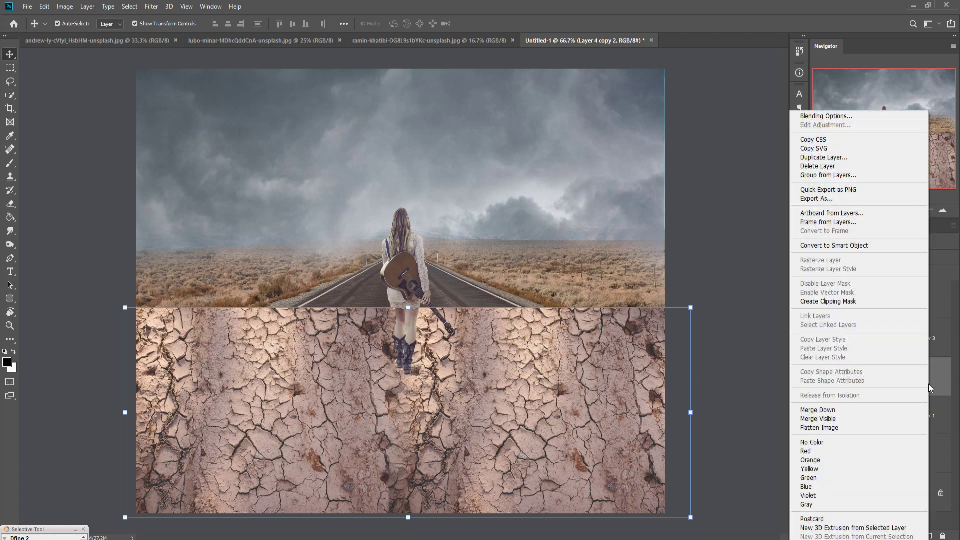
click(874, 411)
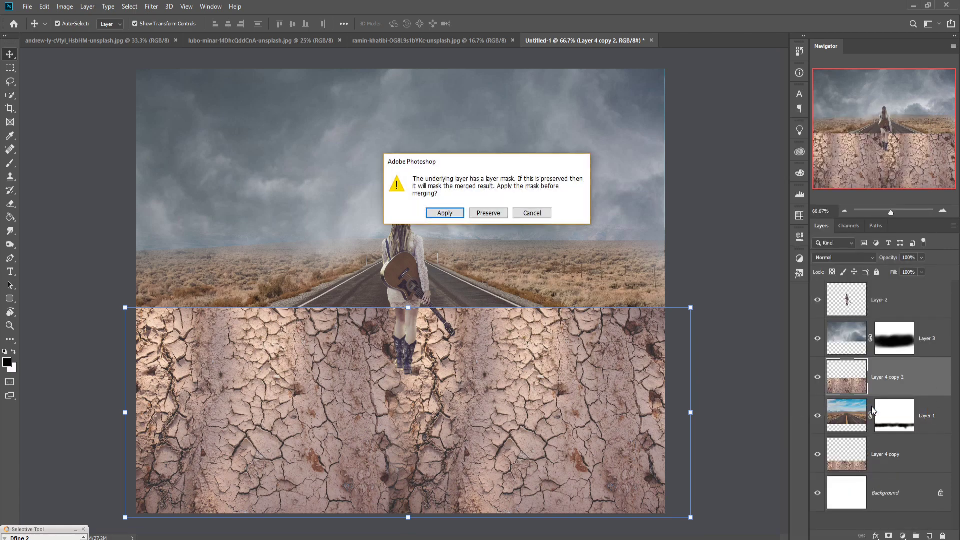
click(532, 214)
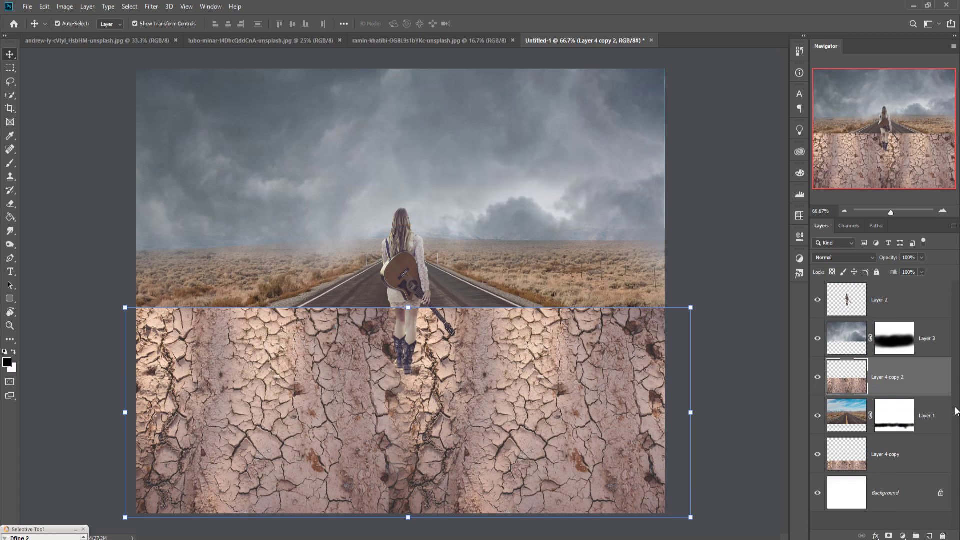
Step: Try clipping the cracked-earth copy to the road layer and preview blend modes such as Overlay on the road layer
right_click(883, 382)
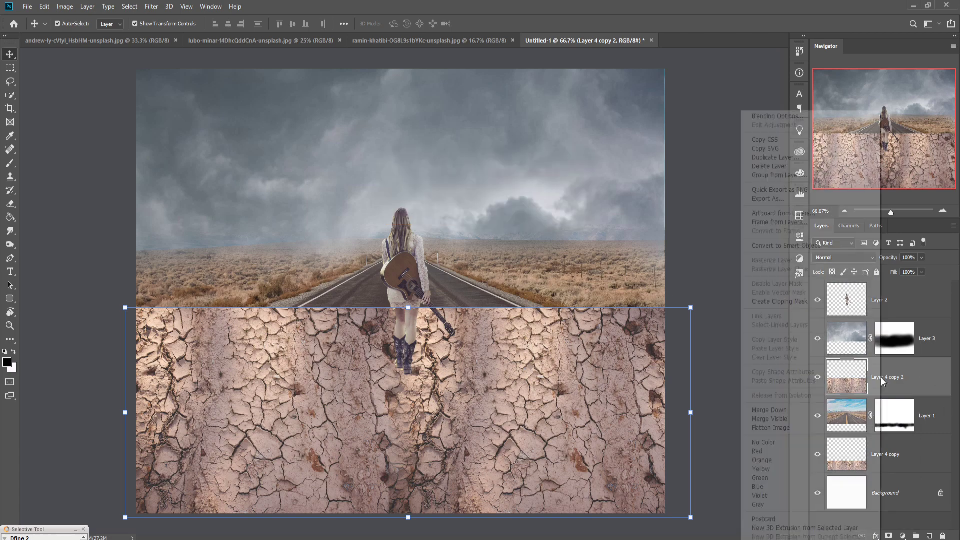
click(790, 302)
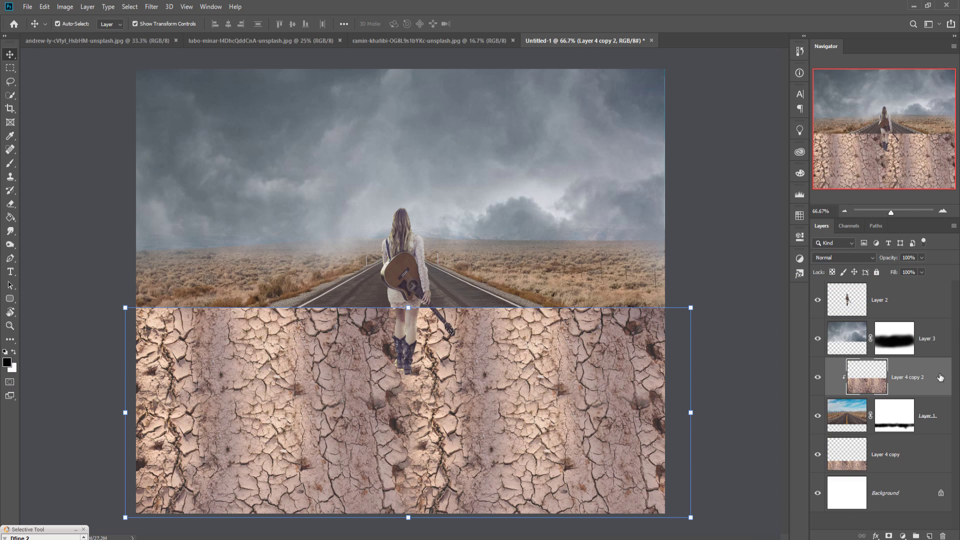
click(845, 427)
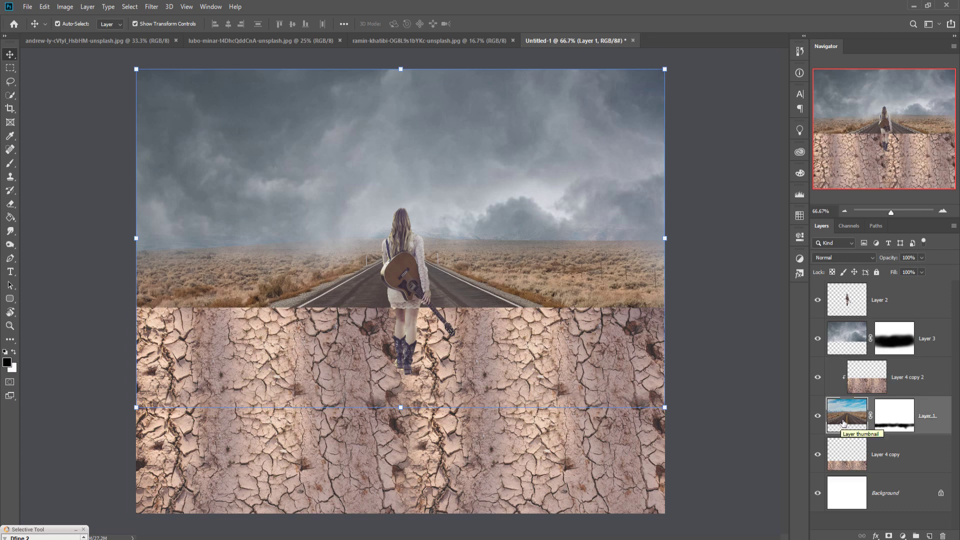
click(872, 258)
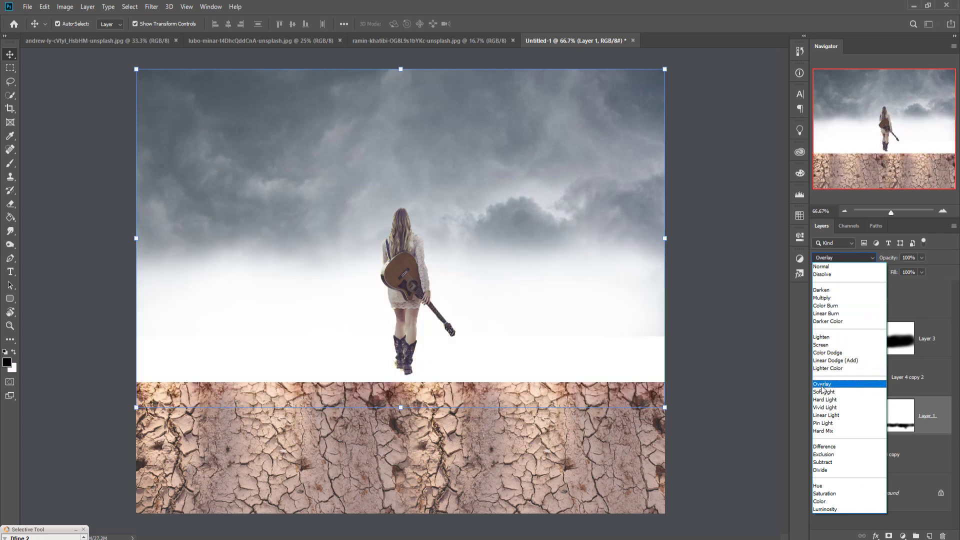
click(759, 248)
Step: Release the cracked-earth copy from its clipping mask
click(923, 378)
right_click(922, 376)
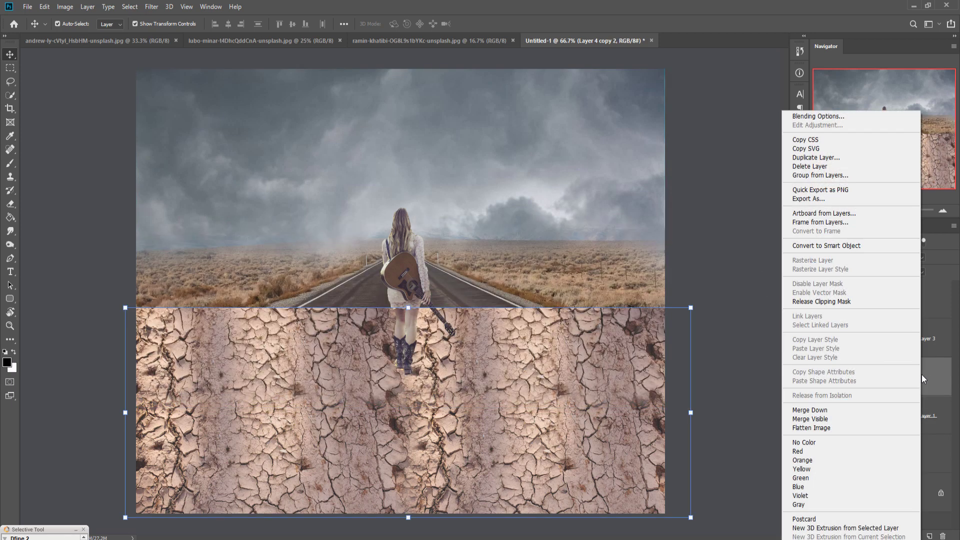
click(821, 301)
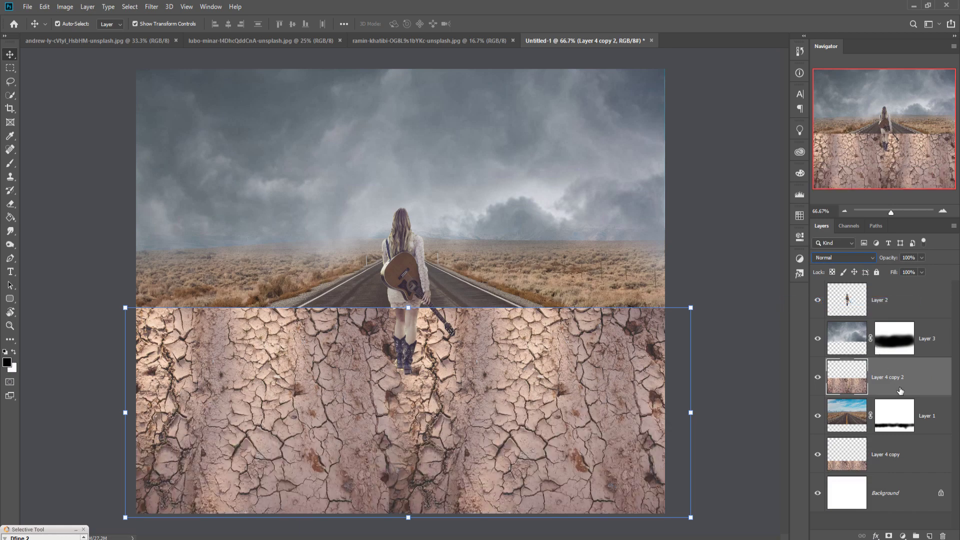
Step: Set the upper cracked-earth copy's blend mode to Soft Light and add a layer mask to it
click(857, 258)
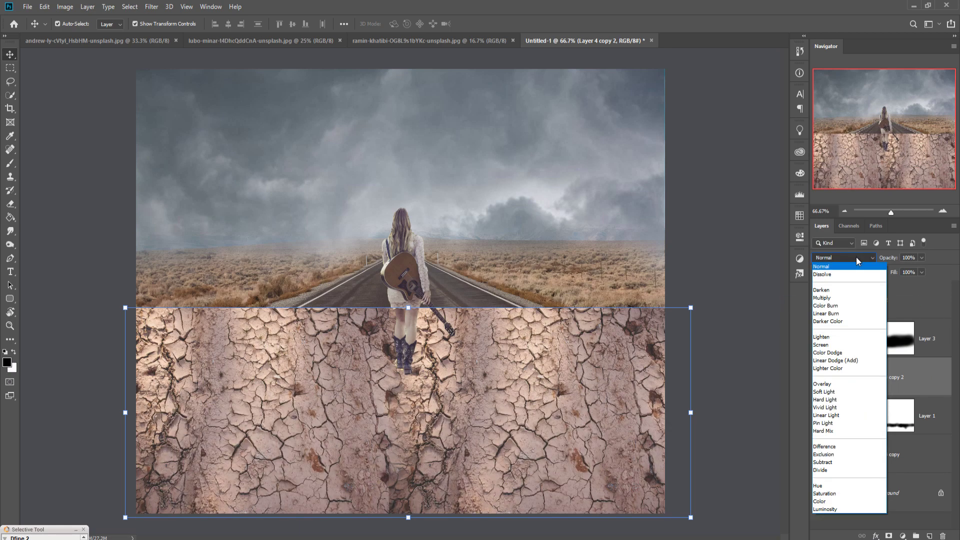
click(824, 393)
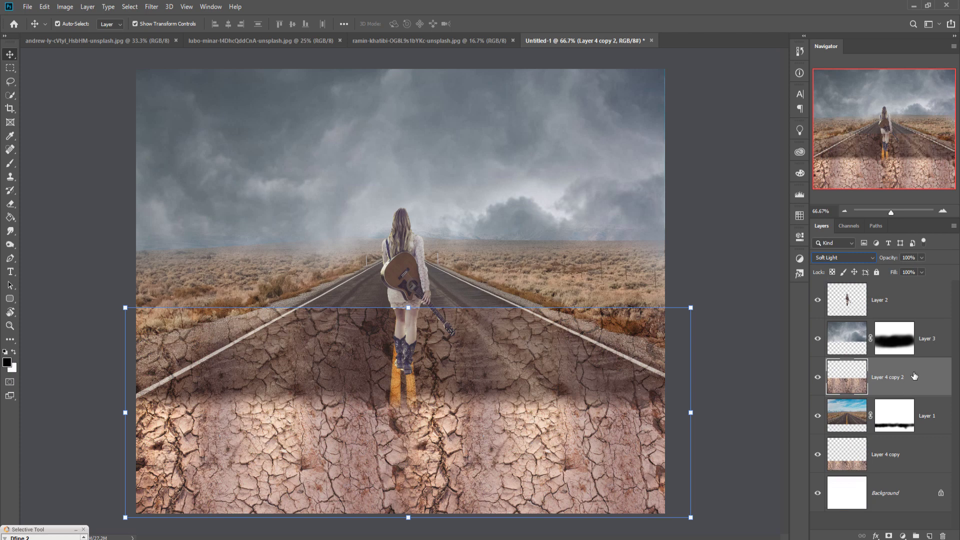
click(889, 536)
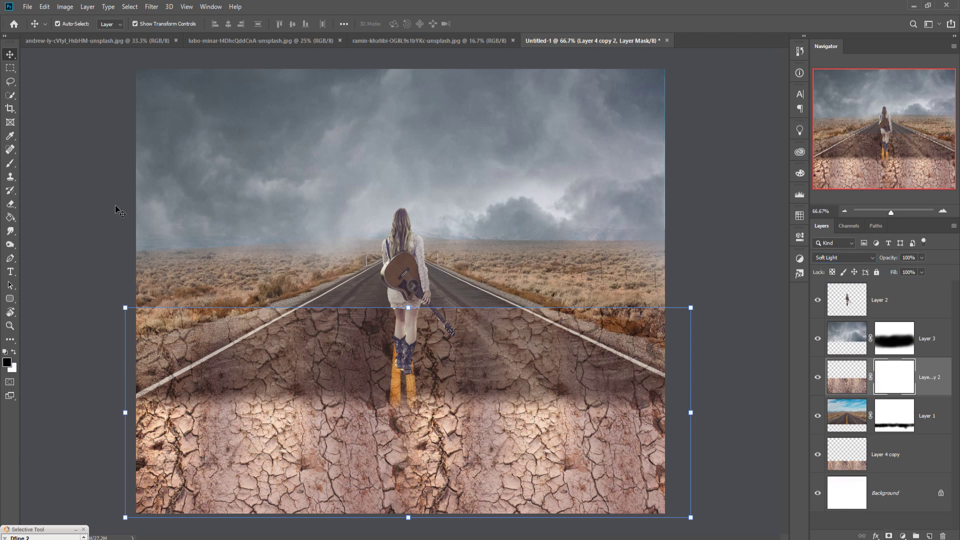
Step: Paint the cracked-earth copy's mask black with a 250 px brush at 100% opacity over its top edge, the bottom ground and around the woman's legs
click(10, 163)
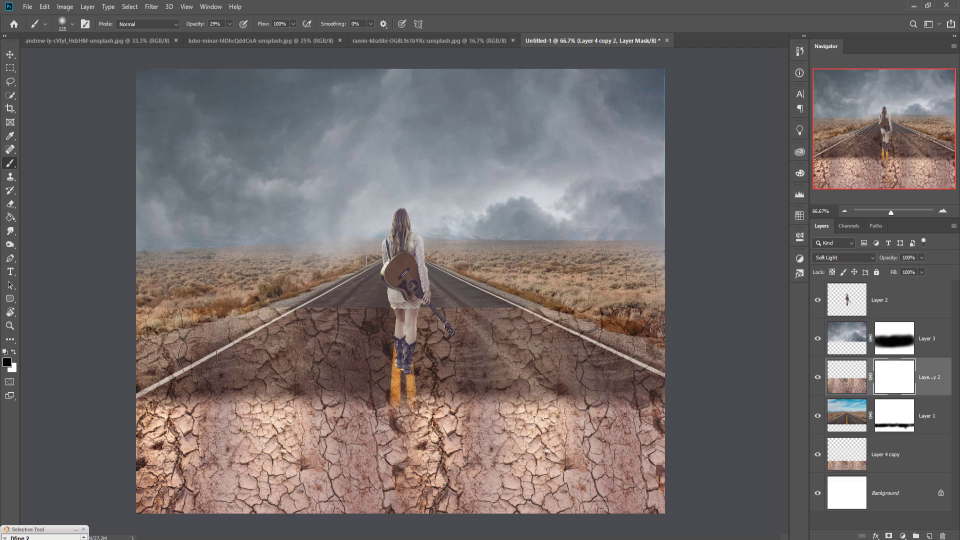
key(bracketright)
key(bracketright)
click(230, 24)
mouse_move(197, 330)
mouse_down()
mouse_move(458, 301)
mouse_move(403, 316)
mouse_move(545, 304)
mouse_move(527, 316)
mouse_move(673, 328)
mouse_up()
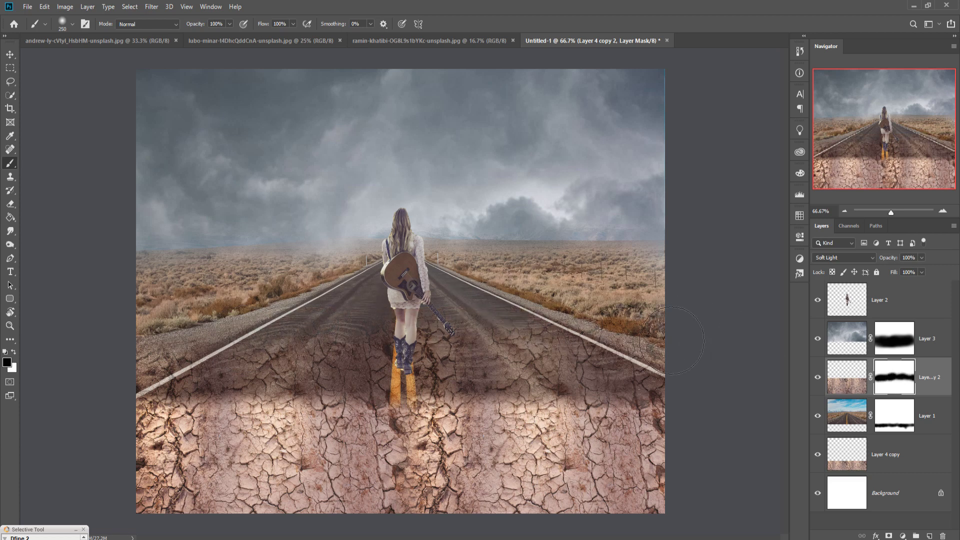
mouse_move(772, 461)
mouse_down()
mouse_move(622, 523)
mouse_move(489, 482)
mouse_move(625, 490)
mouse_move(389, 485)
mouse_move(410, 489)
mouse_move(346, 467)
mouse_move(318, 475)
mouse_move(374, 472)
mouse_move(354, 452)
mouse_move(219, 458)
mouse_move(194, 477)
mouse_move(206, 496)
mouse_move(135, 498)
mouse_move(203, 491)
mouse_move(625, 515)
mouse_move(579, 502)
mouse_up()
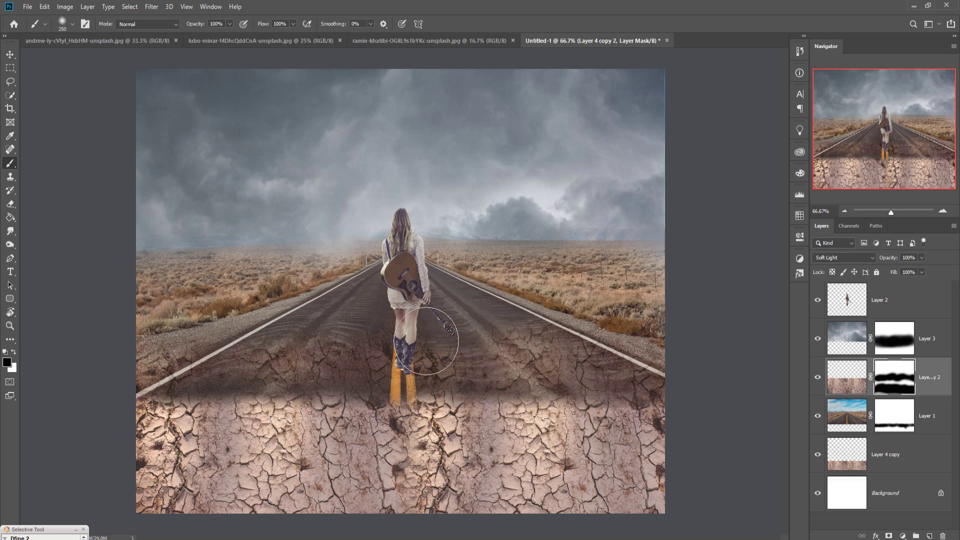
drag(448, 371, 517, 345)
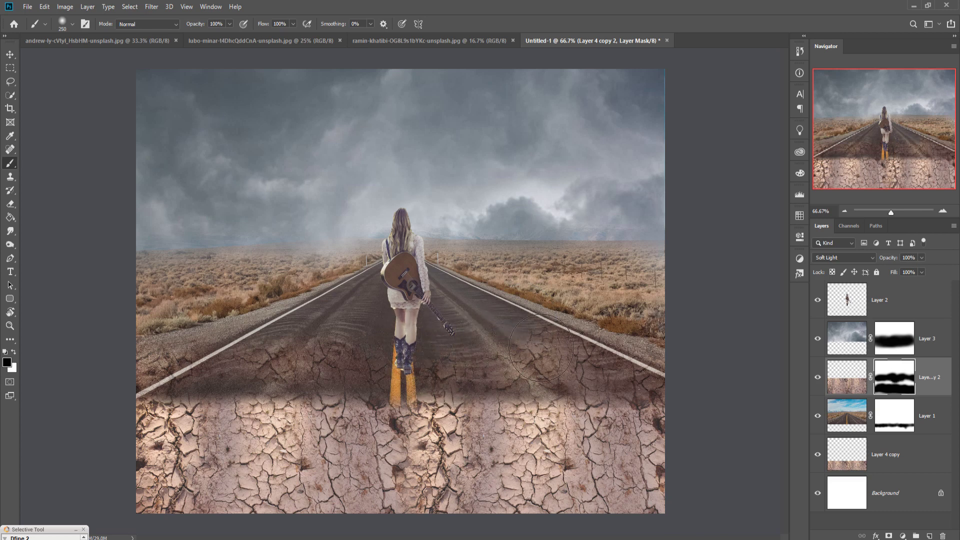
drag(361, 345, 284, 346)
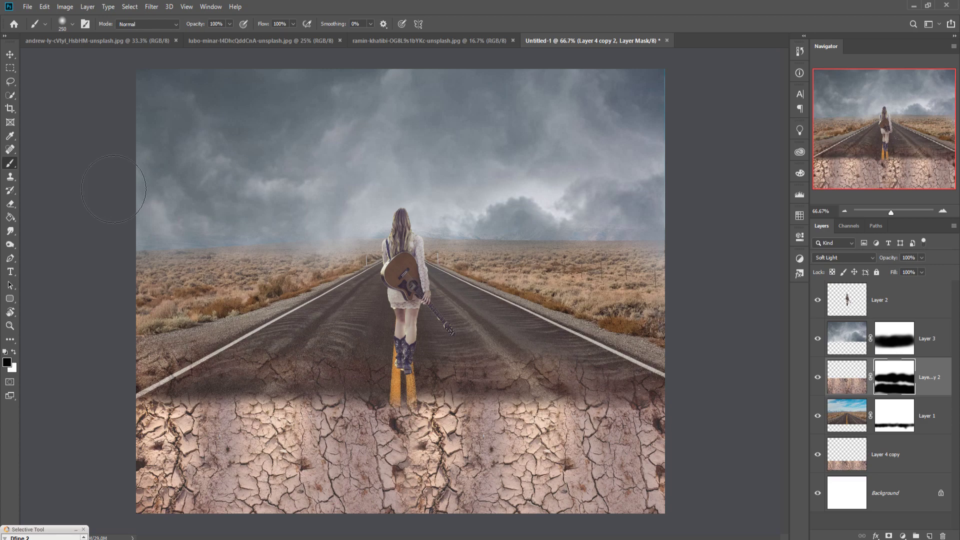
Step: Undock the orange rock-wall image into a floating window and bring the Untitled-1 composite up behind it
click(10, 54)
click(217, 41)
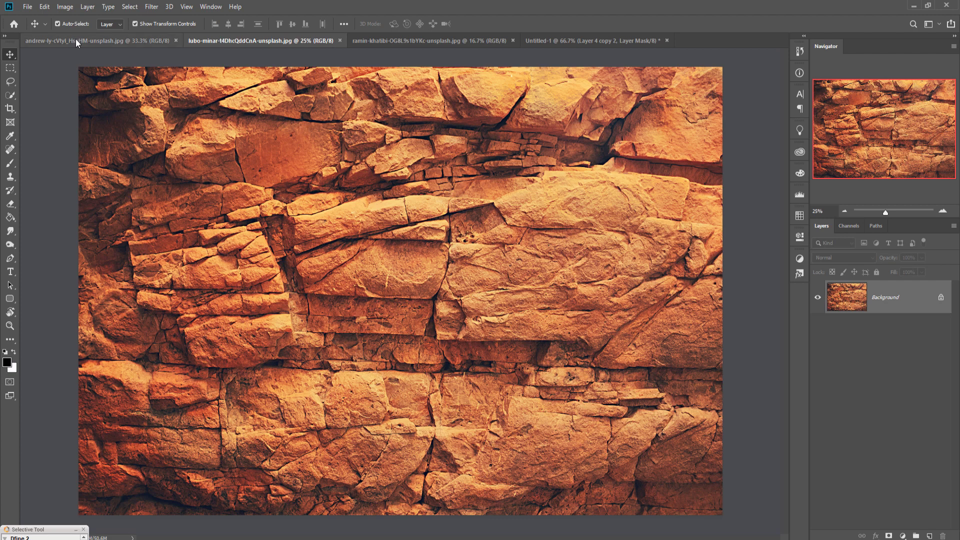
drag(401, 44, 451, 43)
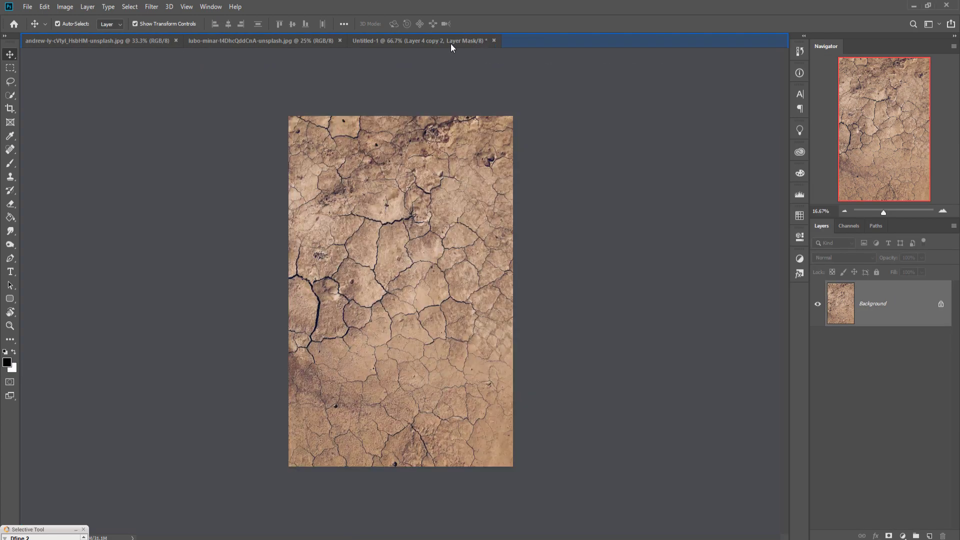
click(281, 44)
drag(274, 42, 552, 159)
click(267, 43)
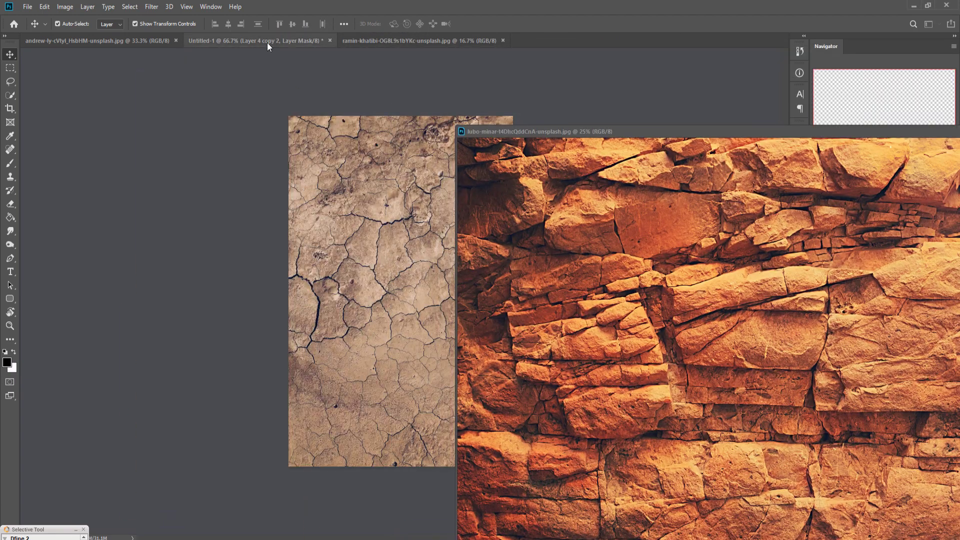
Step: Copy the rock-wall image into the composite as a layer above the Soft Light cracked-earth copy, and minimize the rock image's window
drag(608, 355, 396, 436)
drag(937, 137, 605, 295)
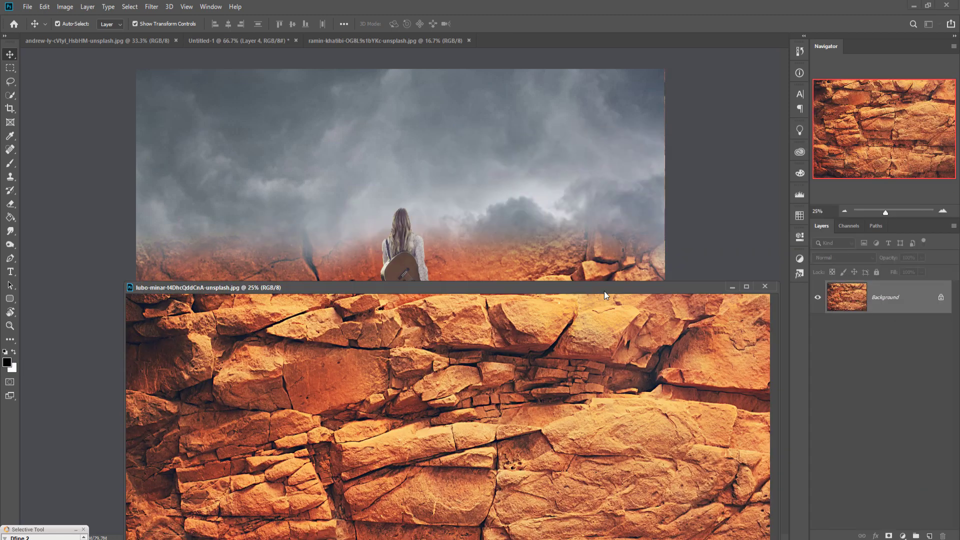
click(730, 287)
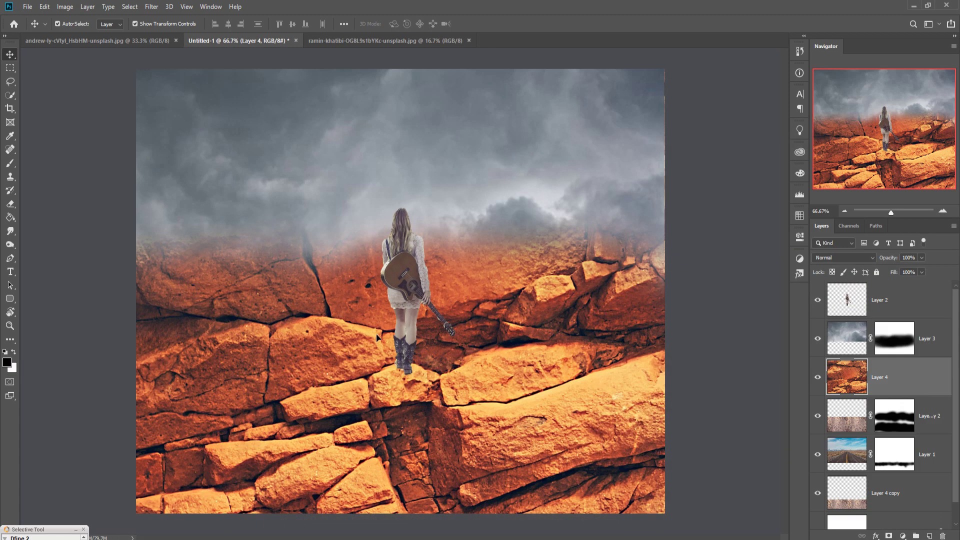
key(ctrl+0)
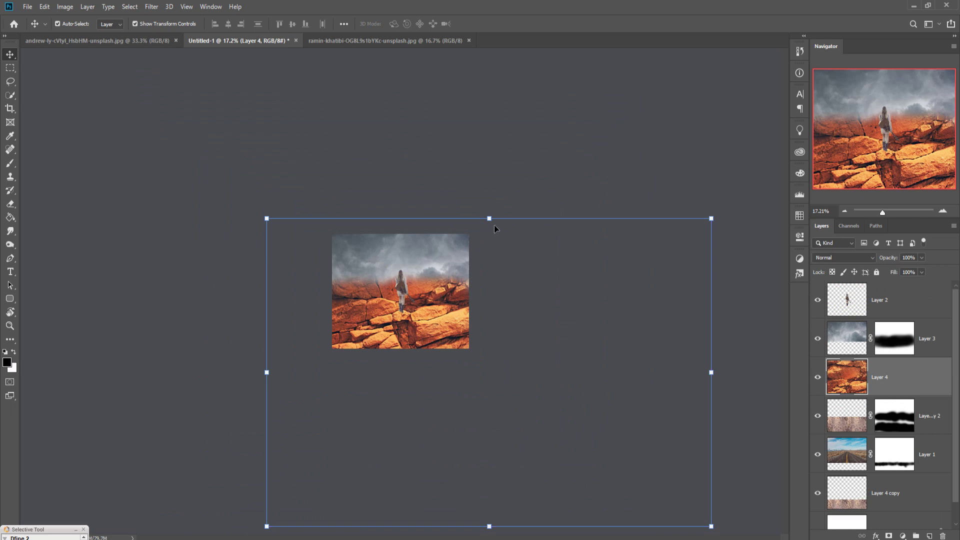
Step: Scale the orange rock-wall layer to about 17% and place it over the left half of the lower ground
drag(492, 221, 494, 481)
drag(488, 505, 367, 355)
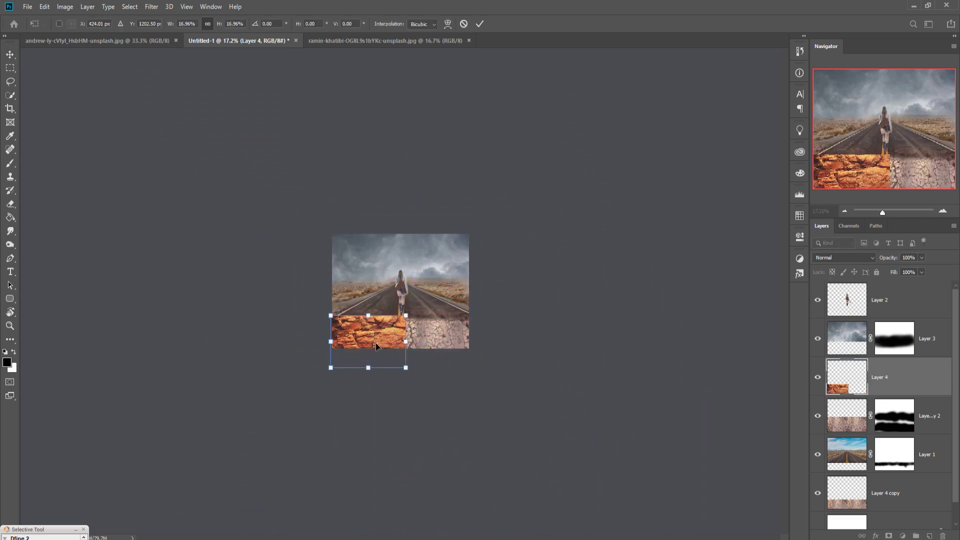
click(480, 24)
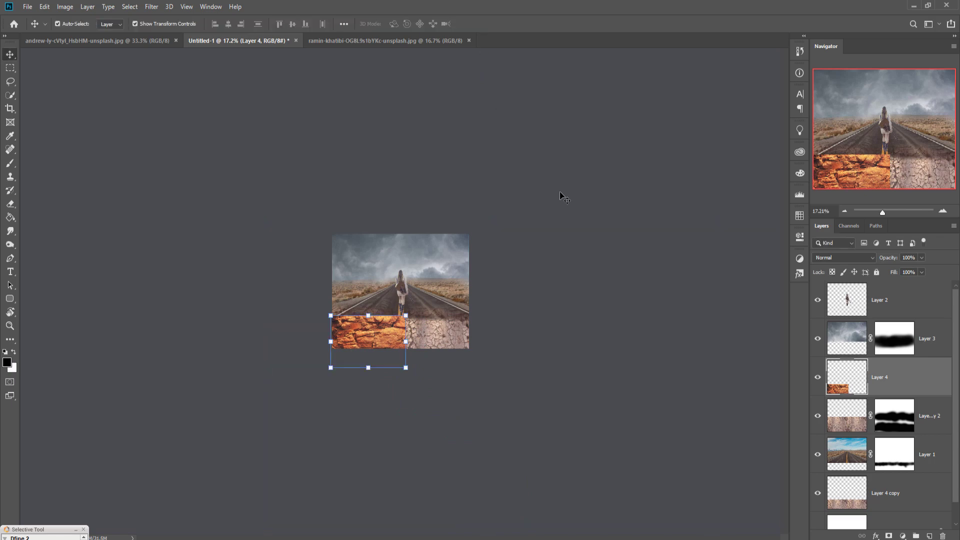
Step: Move the rock-wall layer below the road layer in the stack and nudge it slightly left past the canvas edge
key(ctrl+plus)
key(ctrl+plus)
key(ctrl+plus)
key(ctrl+plus)
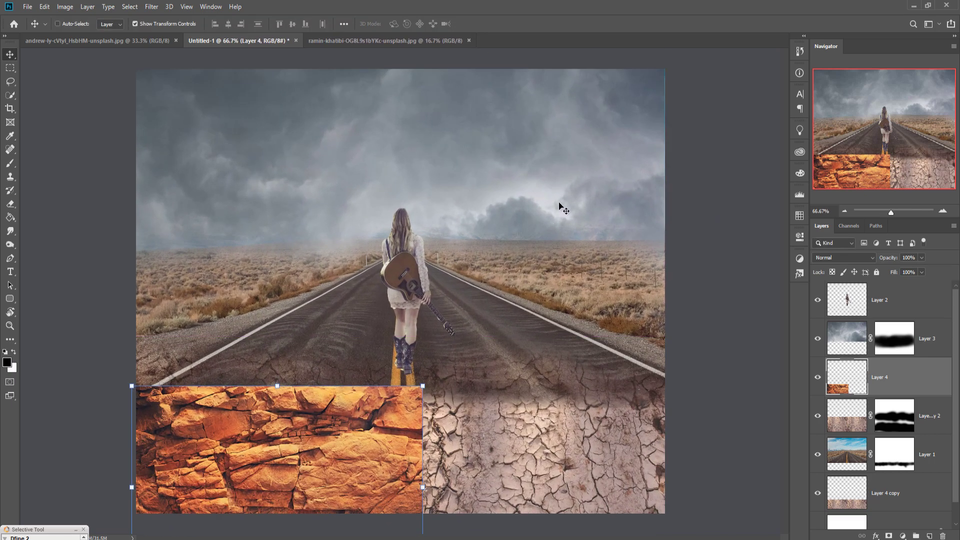
drag(915, 369, 928, 465)
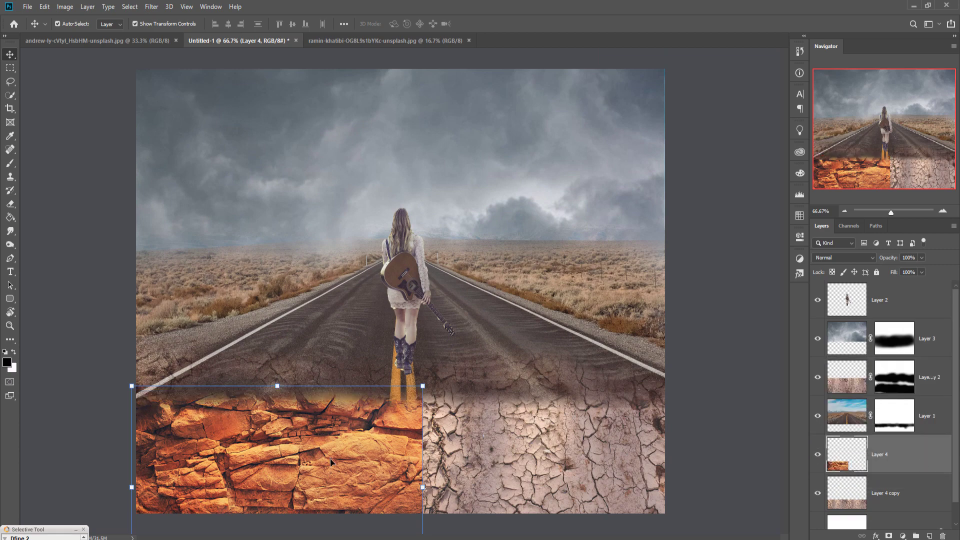
key(Left)
key(Left)
key(Left)
key(Left)
key(Left)
key(Left)
key(Left)
key(Left)
key(Left)
key(Left)
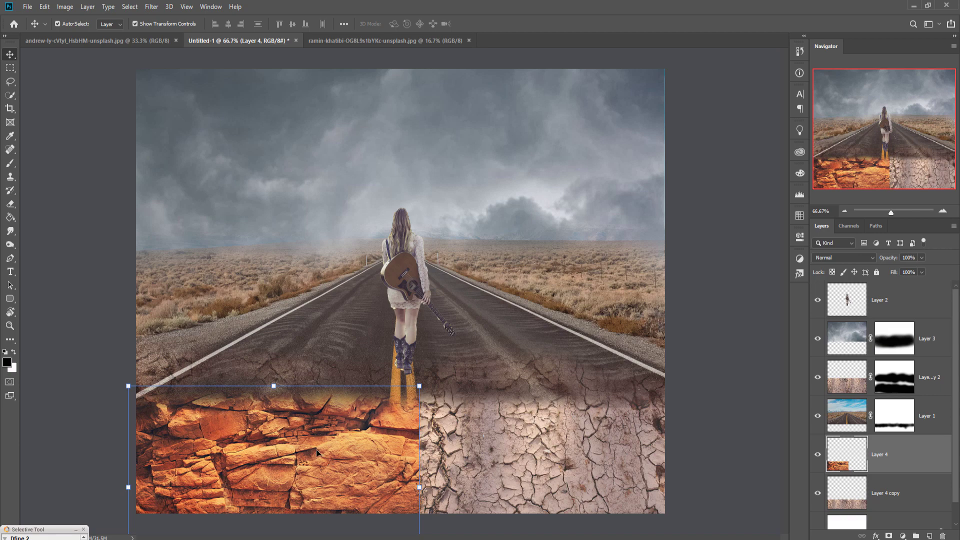
Step: Add a Hue/Saturation adjustment clipped to the rock-wall layer with Saturation set to -78
click(903, 535)
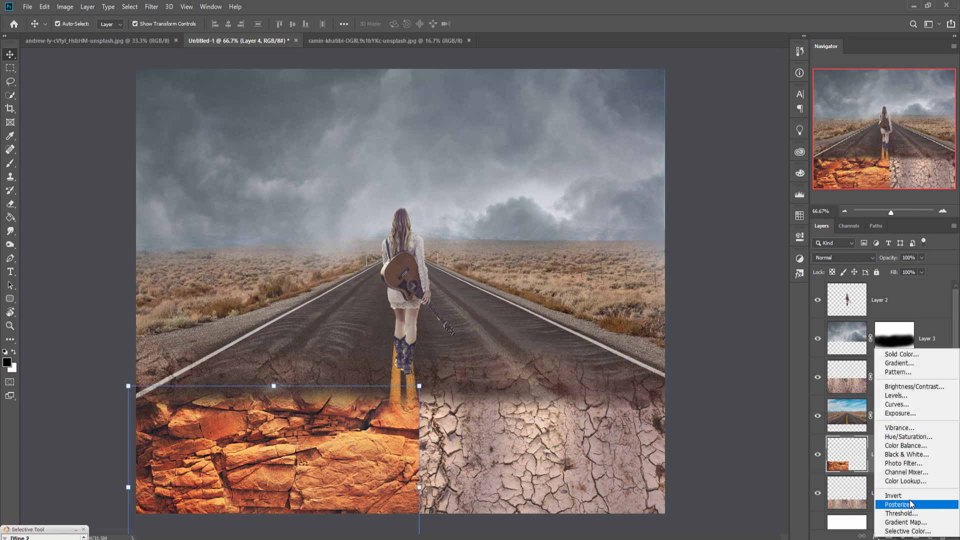
click(918, 437)
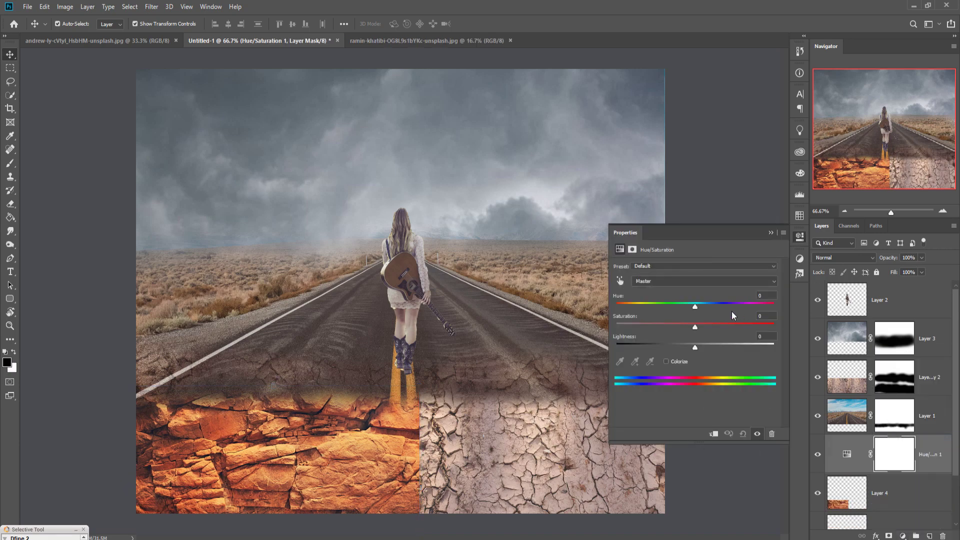
drag(695, 326, 650, 327)
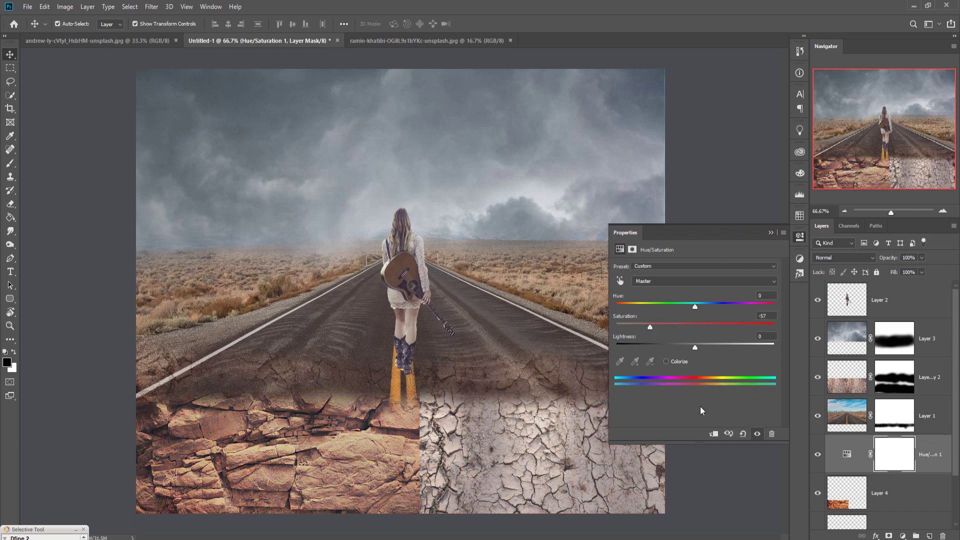
click(714, 434)
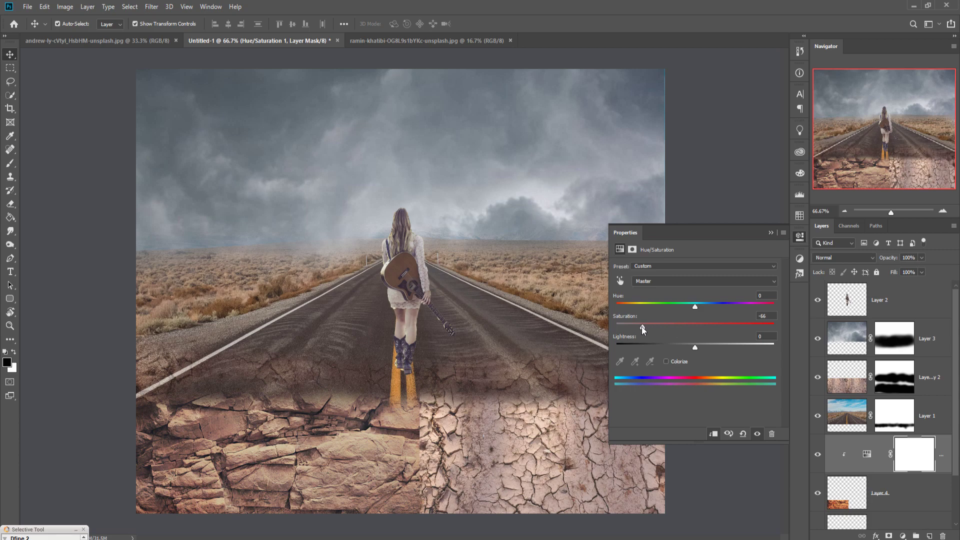
drag(644, 329, 633, 331)
click(636, 338)
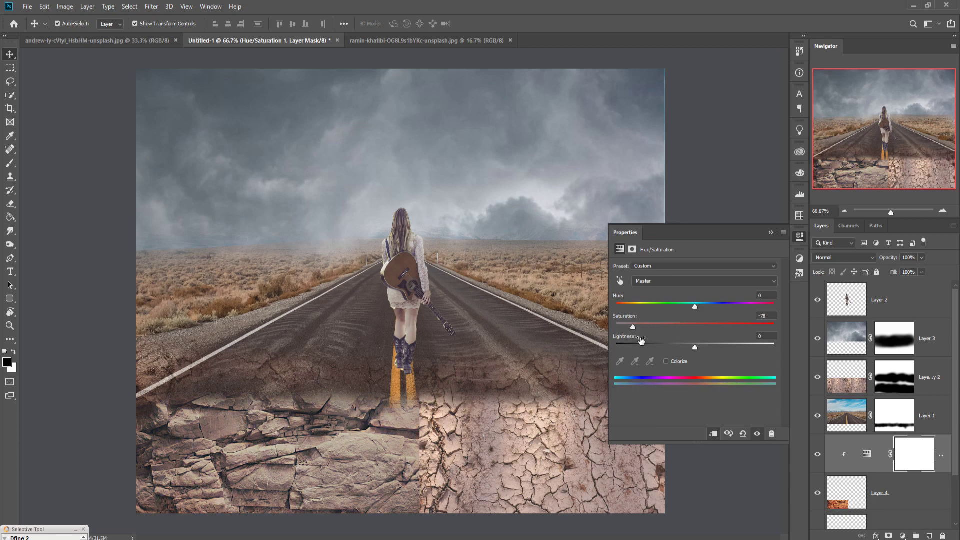
click(771, 233)
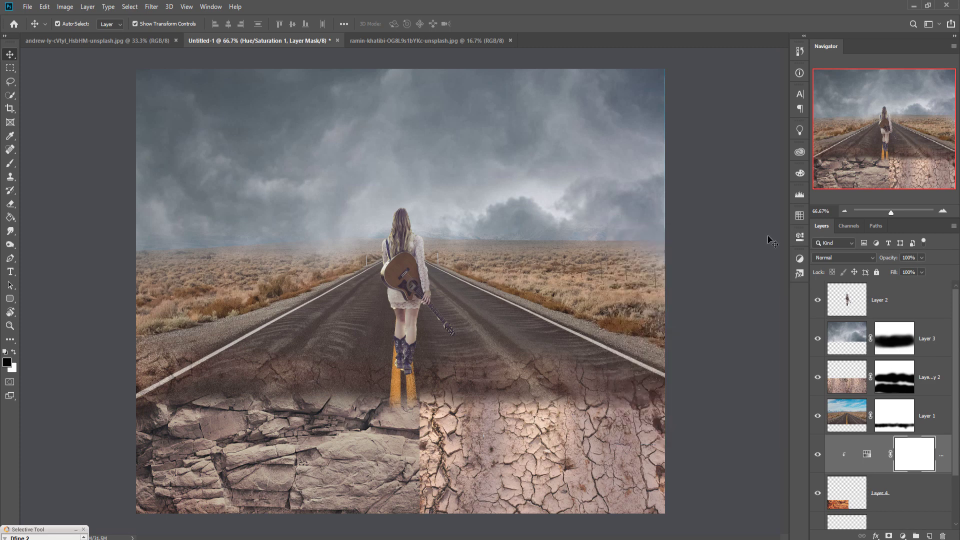
Step: Duplicate the rock-wall layer with its clipped Hue/Saturation adjustment and move the copies over the right half of the lower ground
shift+click(937, 488)
right_click(947, 455)
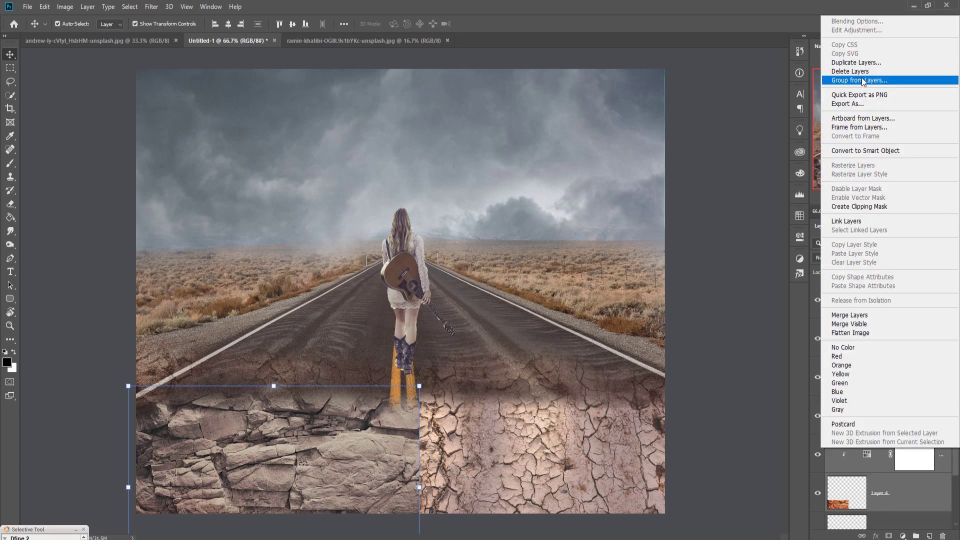
click(856, 63)
click(575, 155)
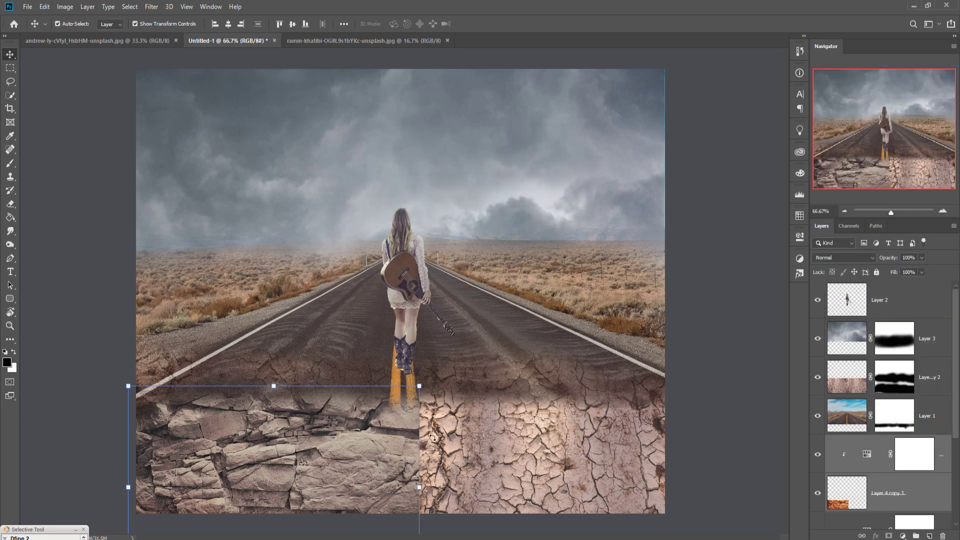
drag(324, 454, 579, 461)
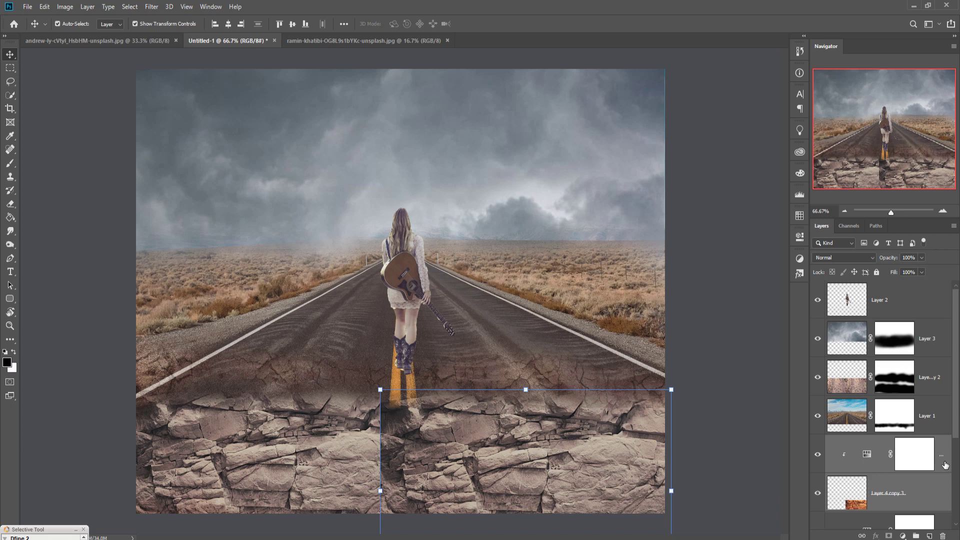
Step: Add a layer mask to the rock-wall copy and paint it black along the central seam with a 250 px brush
click(920, 506)
click(888, 537)
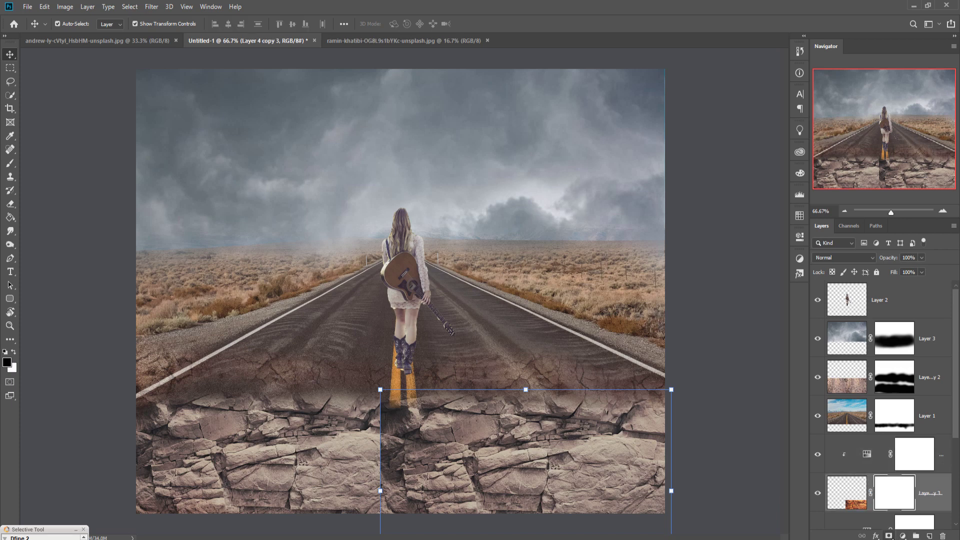
click(10, 164)
mouse_move(403, 426)
mouse_down()
mouse_move(381, 479)
mouse_move(402, 537)
mouse_move(407, 521)
mouse_move(404, 534)
mouse_move(432, 539)
mouse_move(401, 539)
mouse_up()
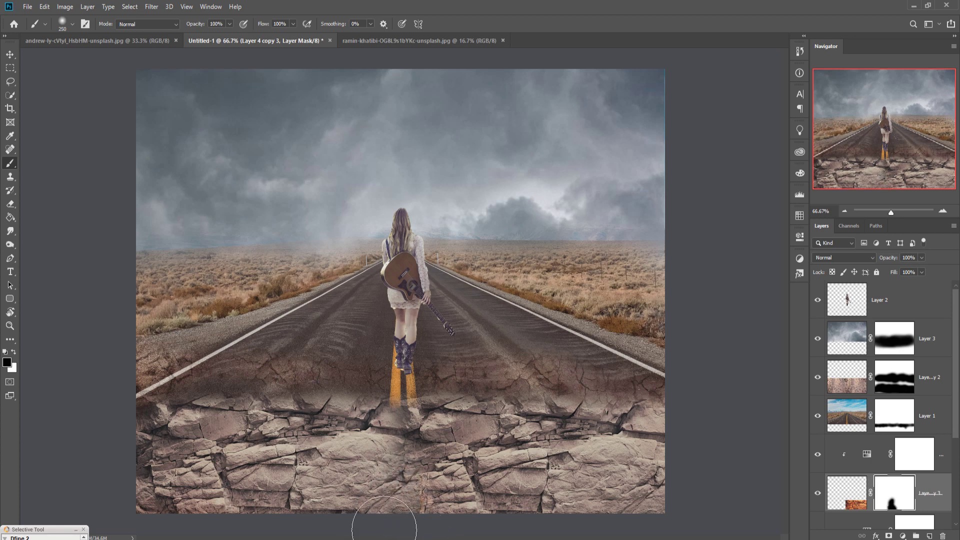
click(10, 54)
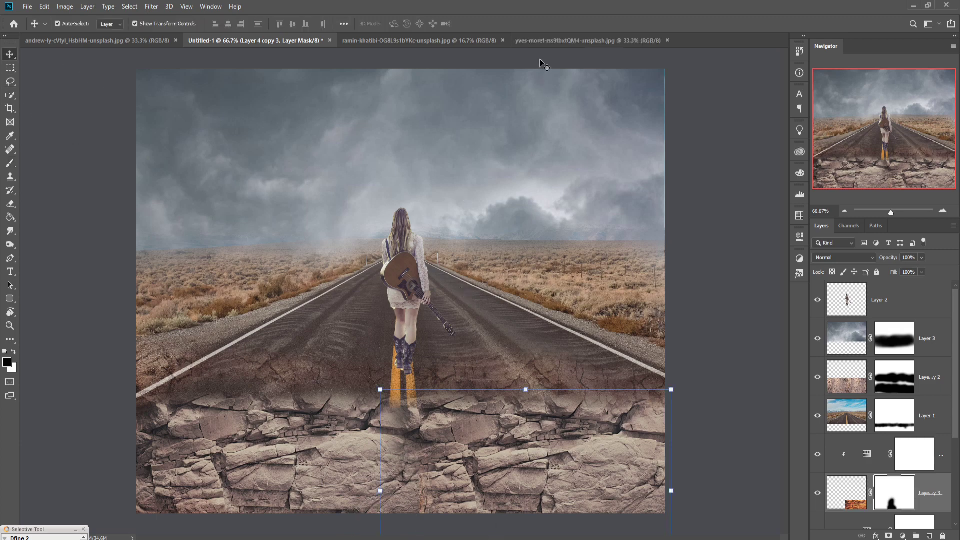
Step: In the ruined-building image, select the crumbling concrete ledge between the two floors with a 20 px Quick Selection brush
click(535, 39)
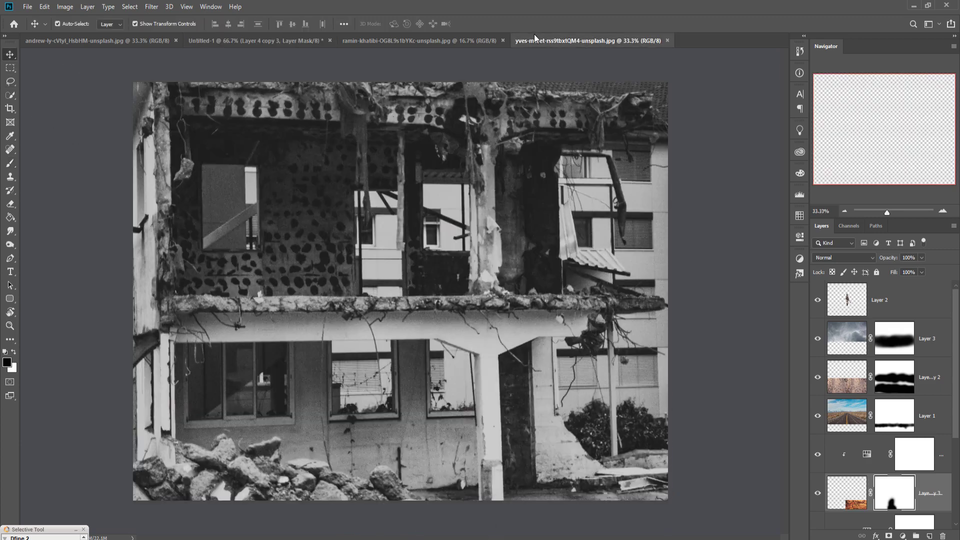
click(11, 96)
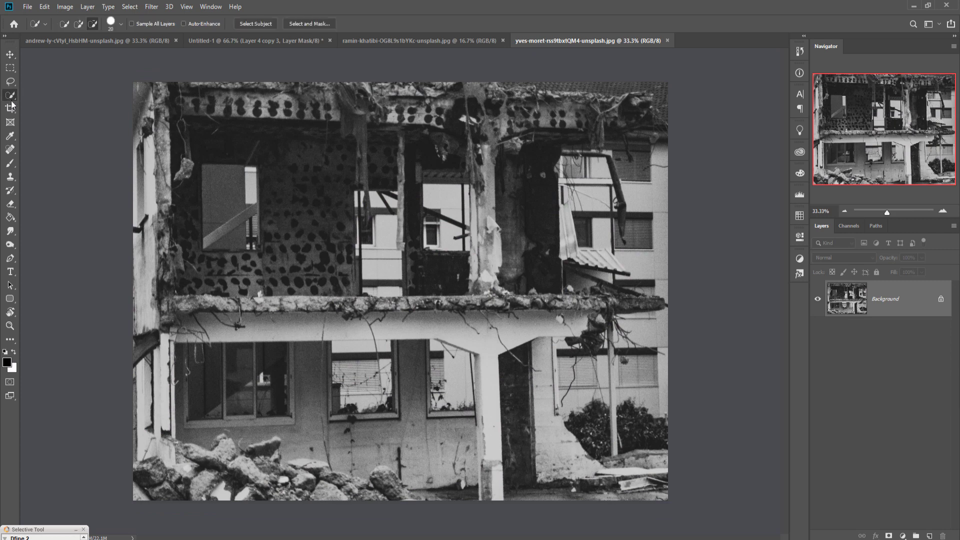
drag(183, 304, 215, 305)
drag(310, 308, 350, 309)
drag(418, 309, 473, 306)
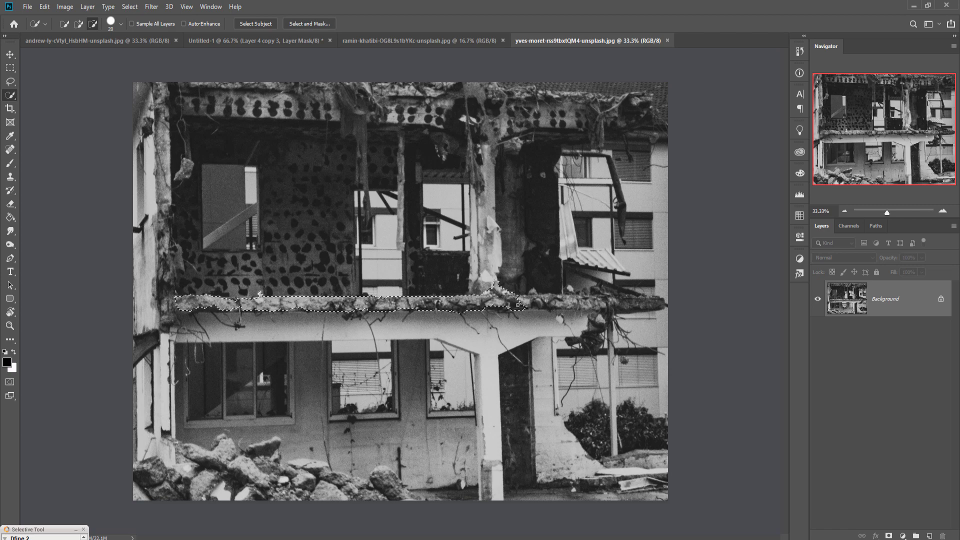
drag(536, 305, 555, 303)
drag(614, 306, 629, 304)
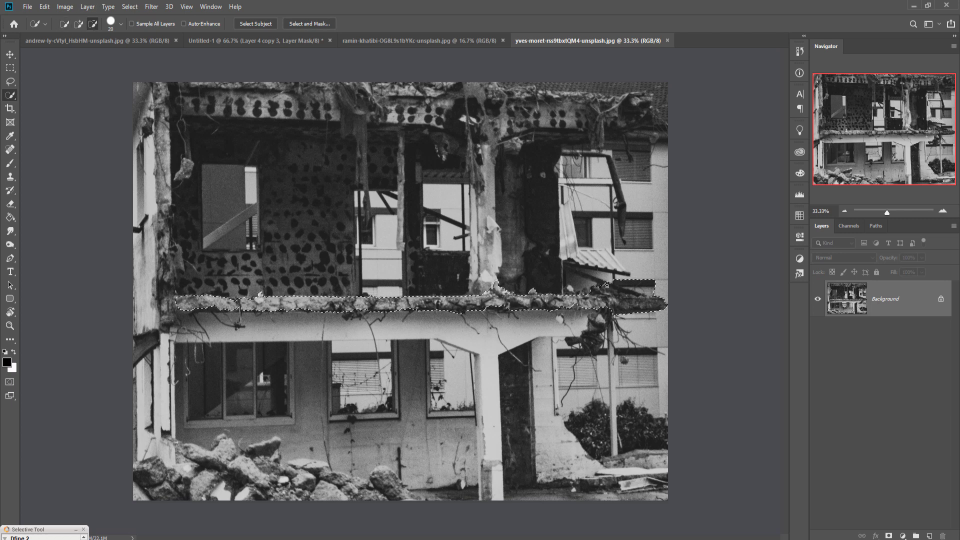
Step: Subtract the stray beam area from the ledge selection's right end and add the ledge's remaining tip to the selection
mouse_move(607, 286)
mouse_down()
mouse_move(622, 304)
mouse_move(662, 301)
mouse_up()
click(78, 24)
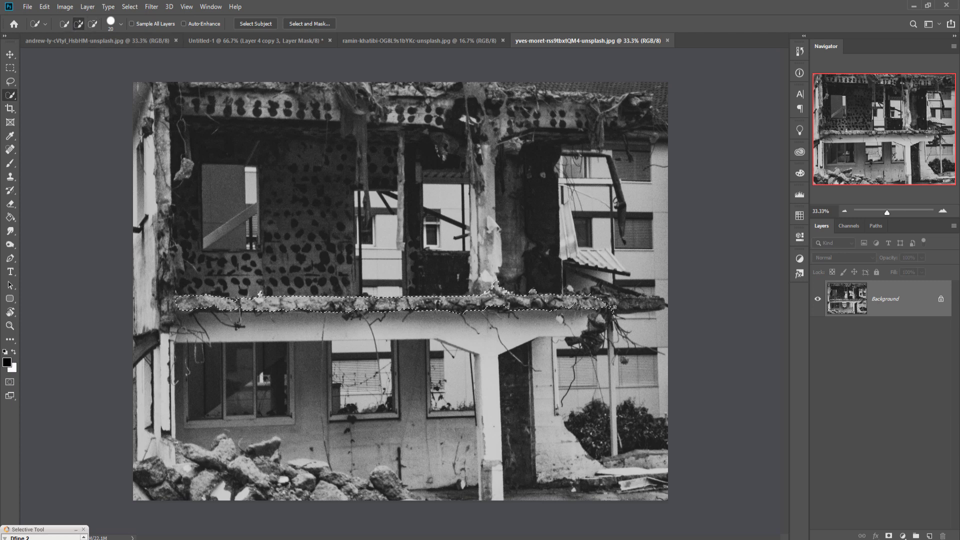
drag(631, 304, 653, 304)
click(610, 302)
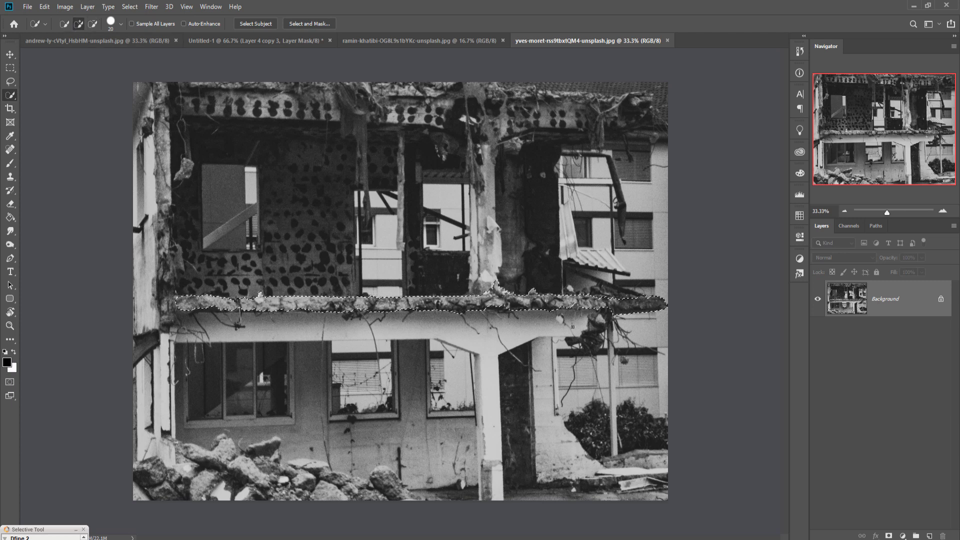
Step: Float the ruined-building image, copy the selected ledge into the Untitled-1 composite as a layer, and minimize the building image's window
key(v)
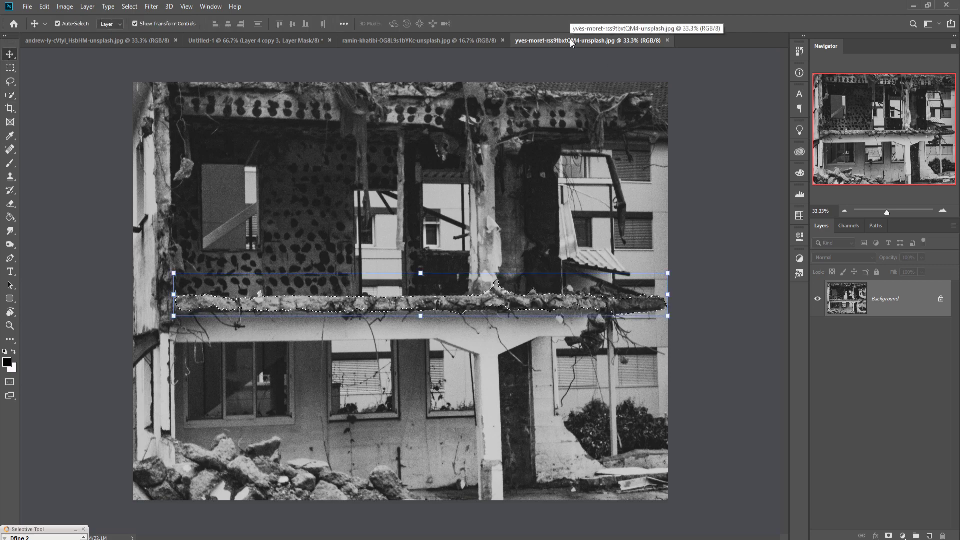
drag(570, 39, 575, 55)
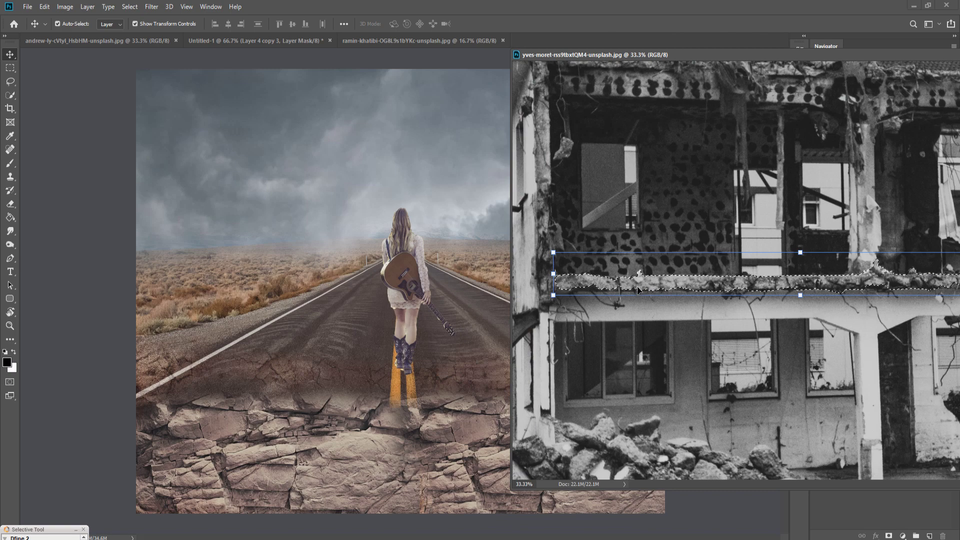
drag(637, 289, 349, 395)
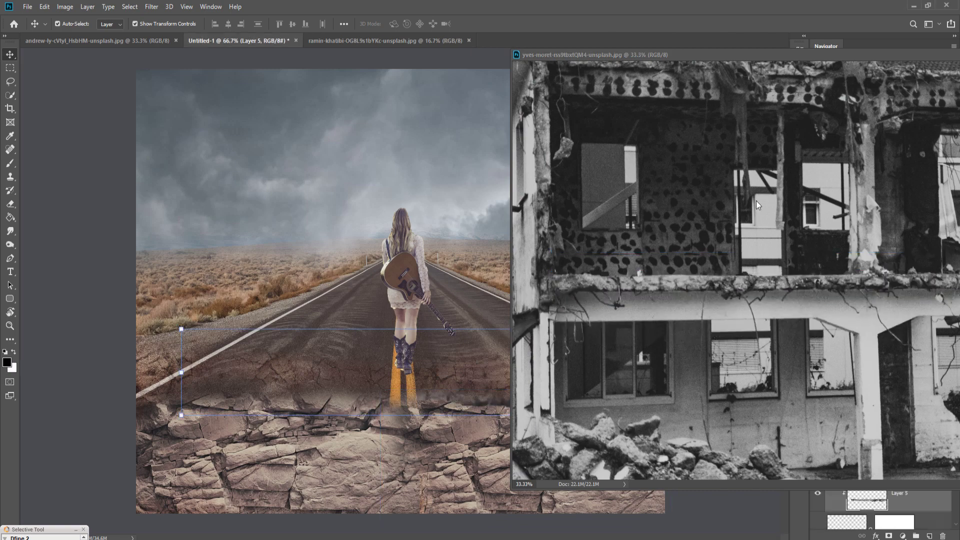
drag(889, 55, 619, 175)
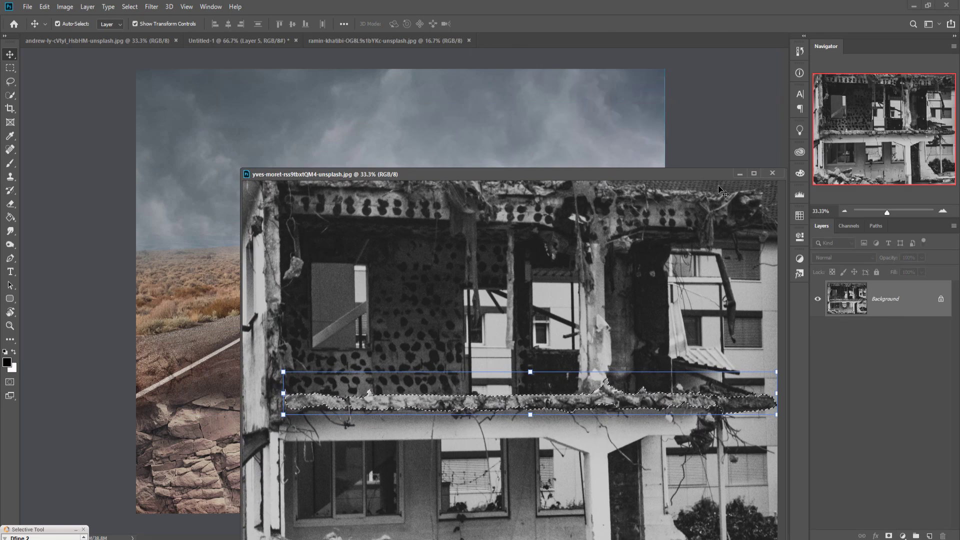
click(738, 173)
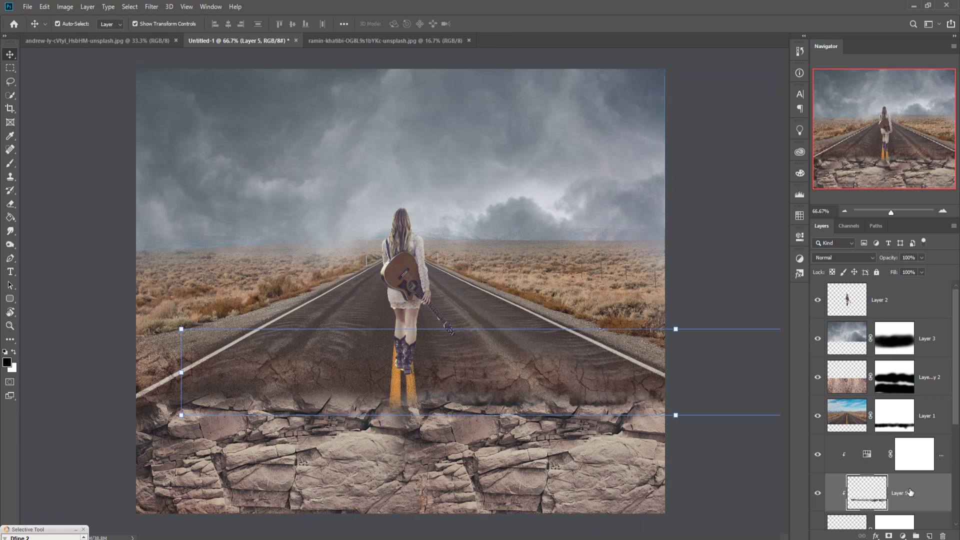
Step: Move the ledge layer directly above the road layer, scale it to 56.63%, and span it across the road's broken edge
drag(910, 492, 904, 408)
drag(541, 387, 373, 422)
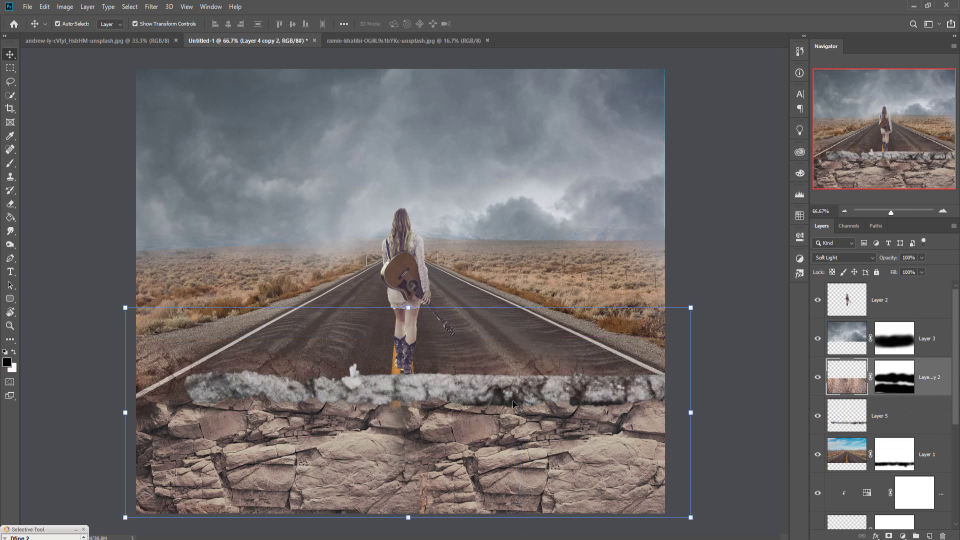
click(862, 425)
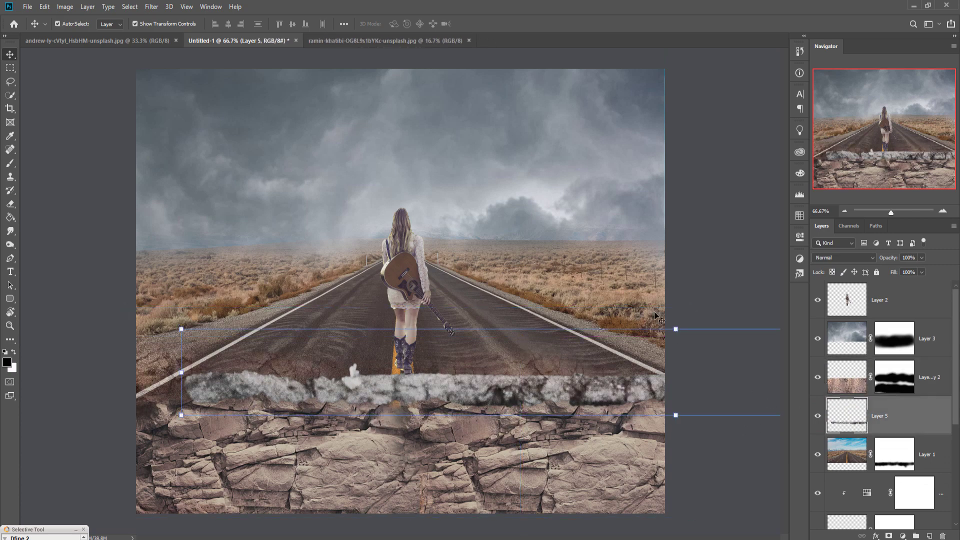
drag(685, 336, 461, 380)
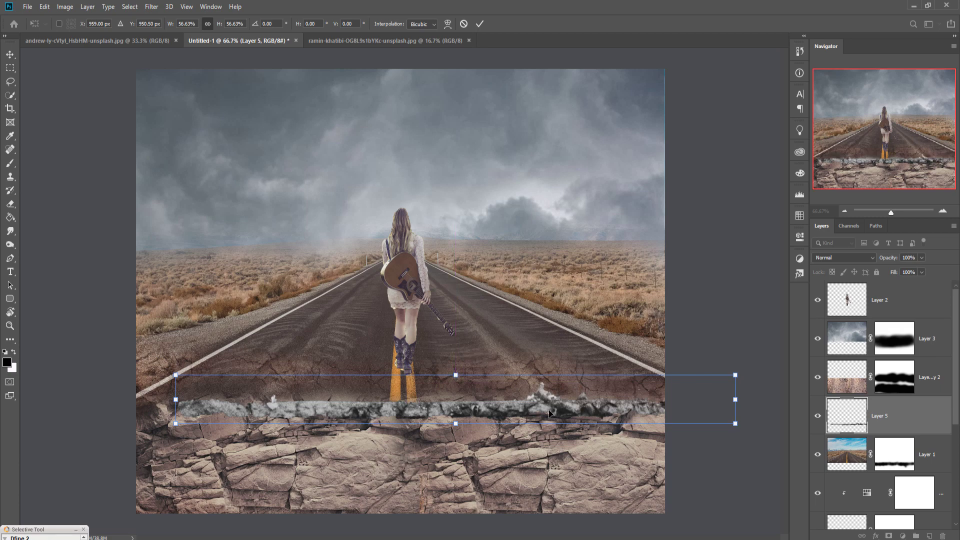
drag(554, 404, 484, 410)
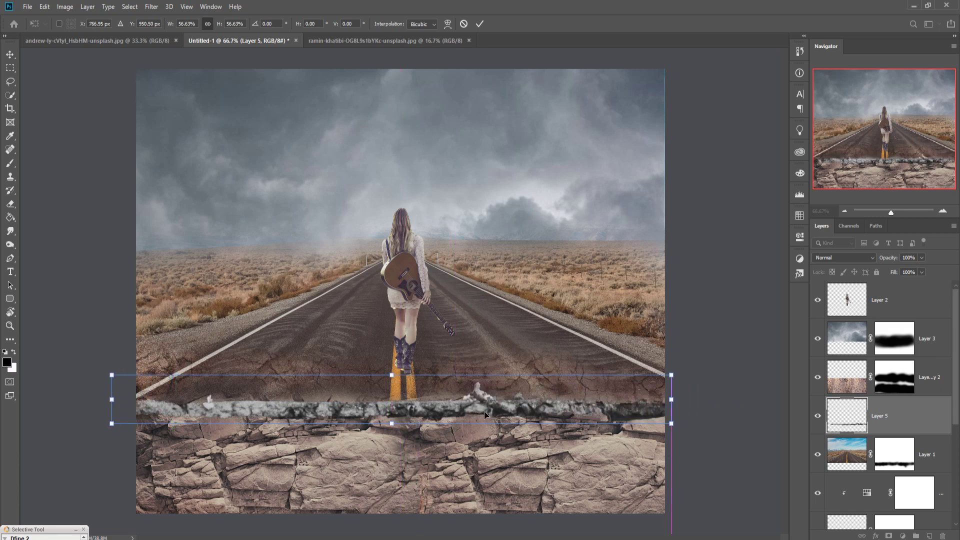
click(480, 24)
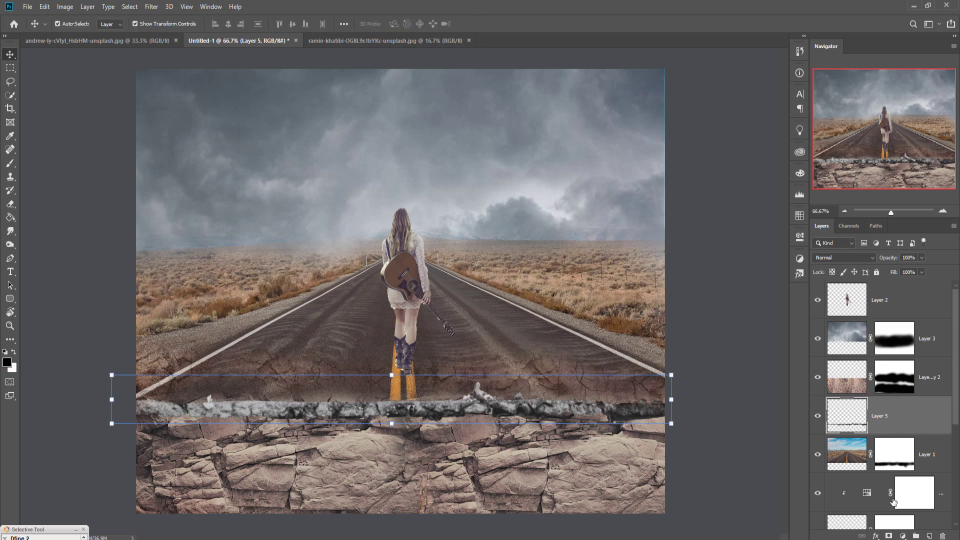
Step: Add a Hue/Saturation adjustment clipped to the concrete ledge layer, lower its lightness to -27, and adjust its hue and saturation
click(903, 537)
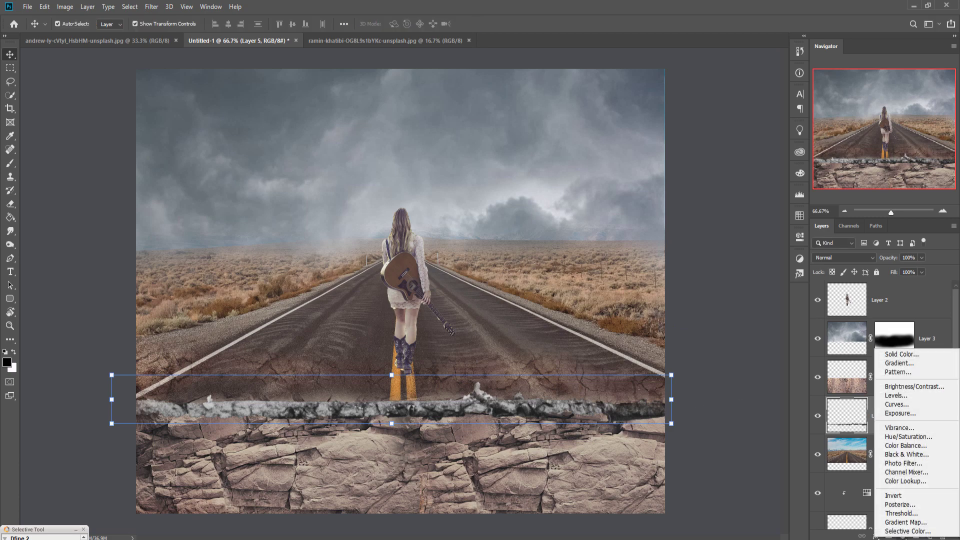
click(916, 437)
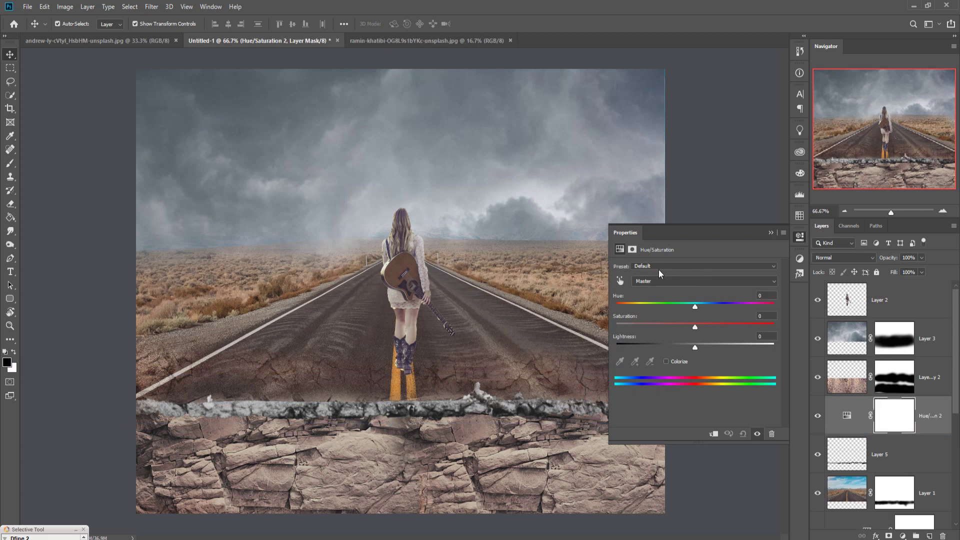
click(715, 434)
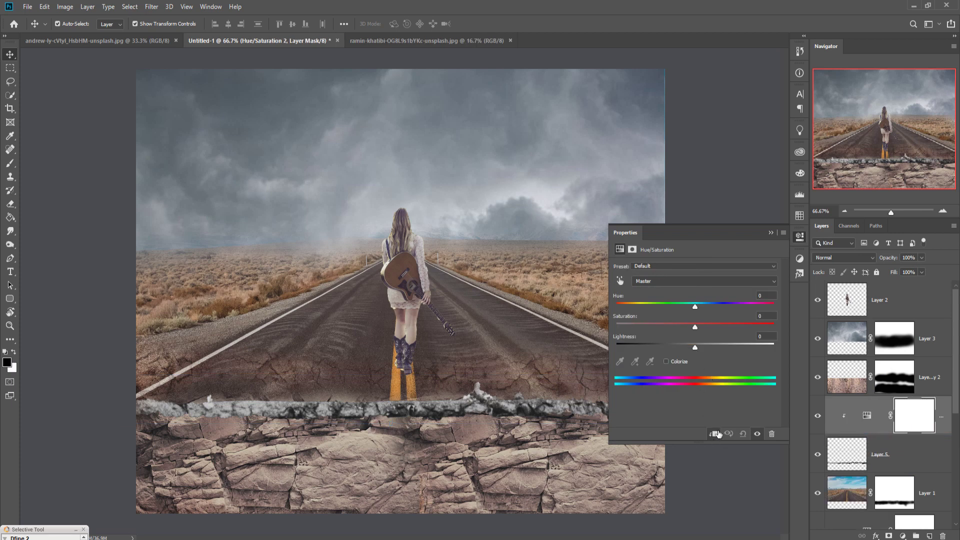
drag(695, 346, 681, 354)
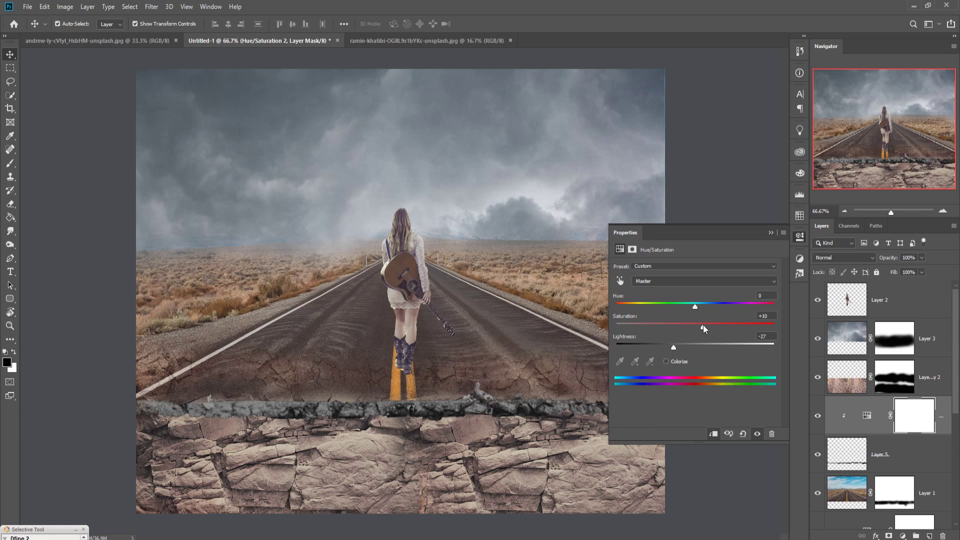
drag(695, 306, 724, 327)
click(772, 233)
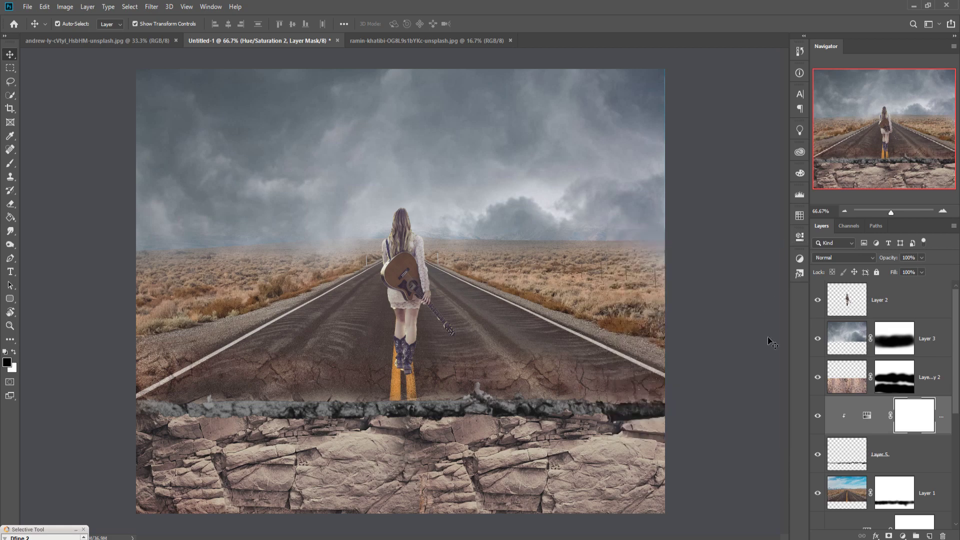
Step: Merge the clipped Hue/Saturation adjustment with the ledge layer into a single layer
key(ctrl+2)
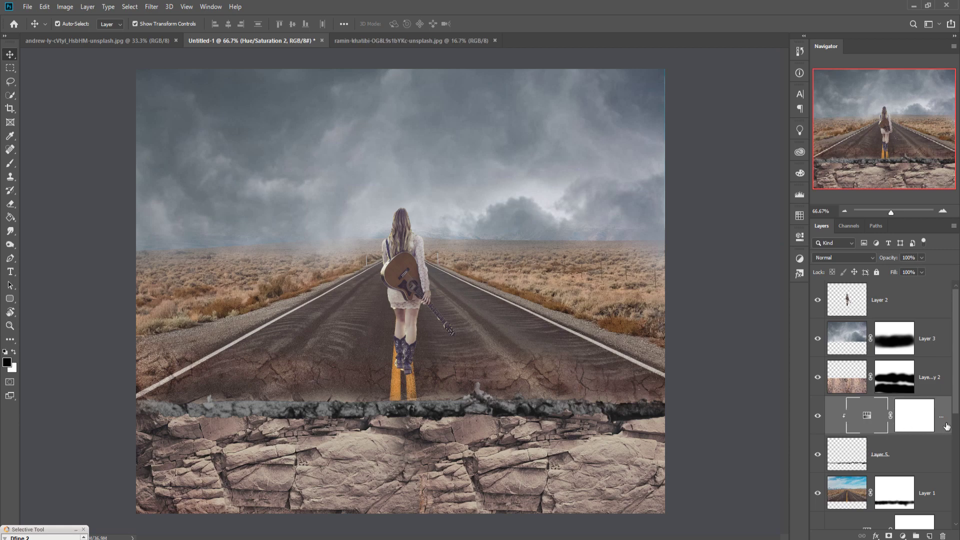
click(929, 451)
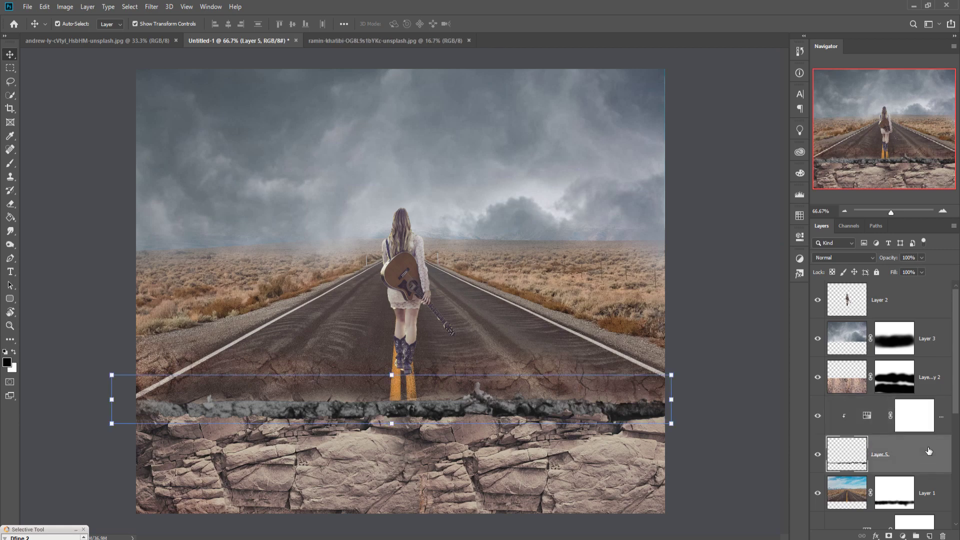
shift+click(925, 418)
right_click(930, 422)
click(864, 414)
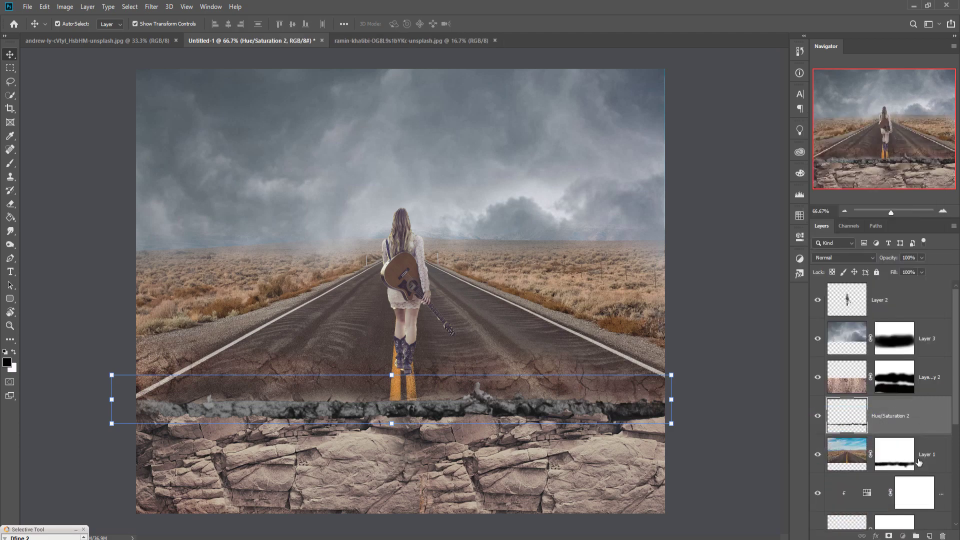
Step: Send the merged ledge layer below the road layer and nudge it slightly upward to sit under the road's broken edge
key(ctrl+bracketleft)
key(Up)
key(Up)
key(Up)
key(Up)
key(Up)
key(Up)
key(Up)
key(Up)
key(Up)
key(Up)
key(Up)
key(Up)
key(Up)
key(Up)
key(Up)
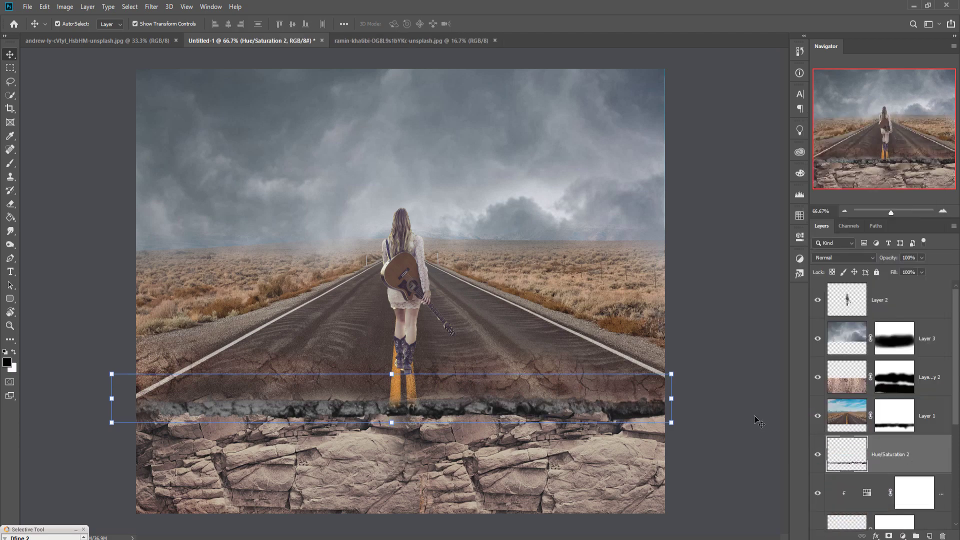
key(Up)
key(Up)
key(Up)
key(Up)
key(Up)
key(Up)
key(Up)
key(Up)
key(Up)
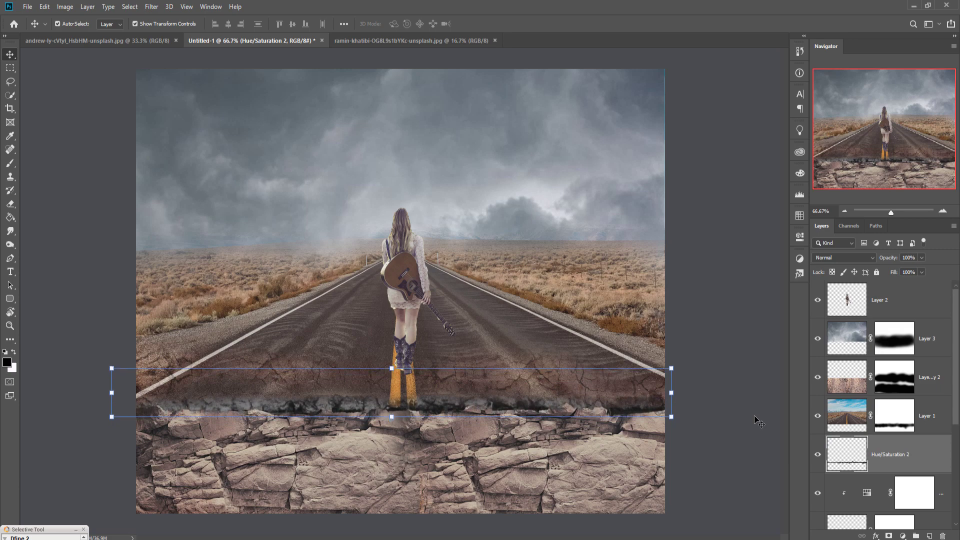
key(Down)
key(Down)
key(Down)
key(Down)
key(Down)
key(Down)
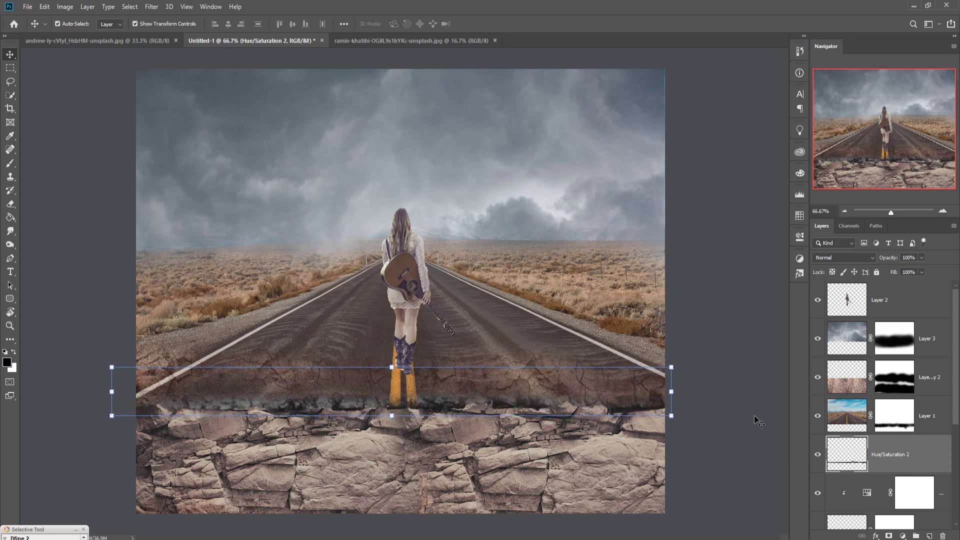
key(Down)
key(Down)
key(Down)
key(Down)
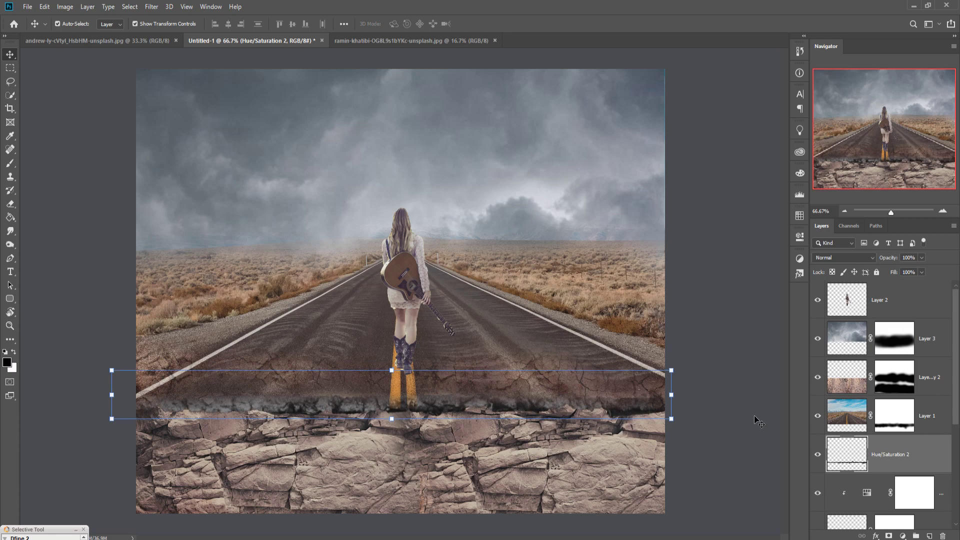
key(Down)
key(Down)
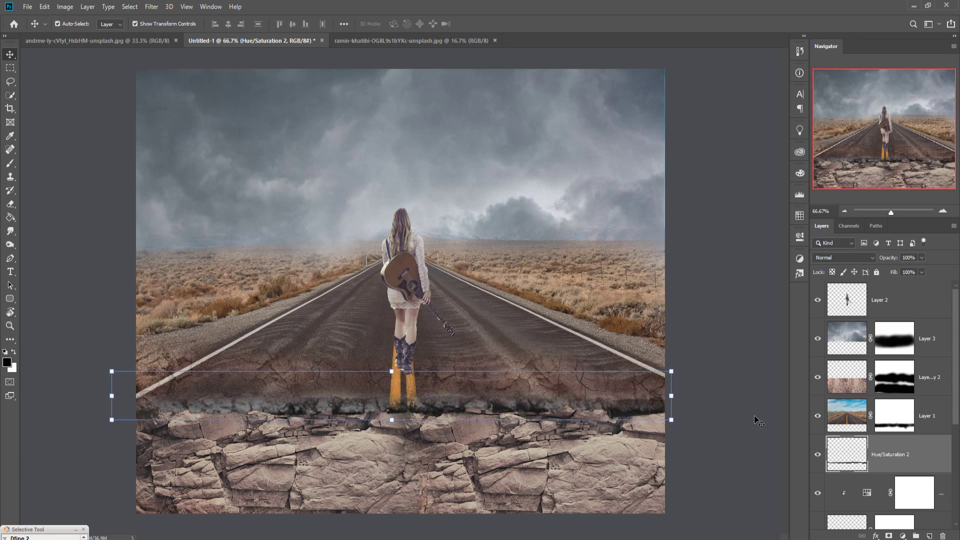
key(Down)
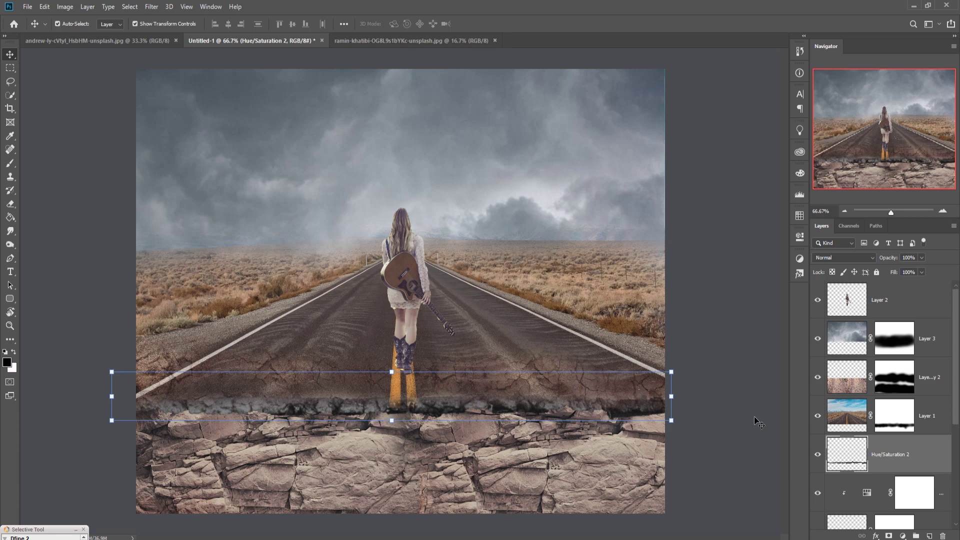
Step: Paint white on the road layer's mask along the broken edge with an 80 px brush, then target the layer's image
click(911, 426)
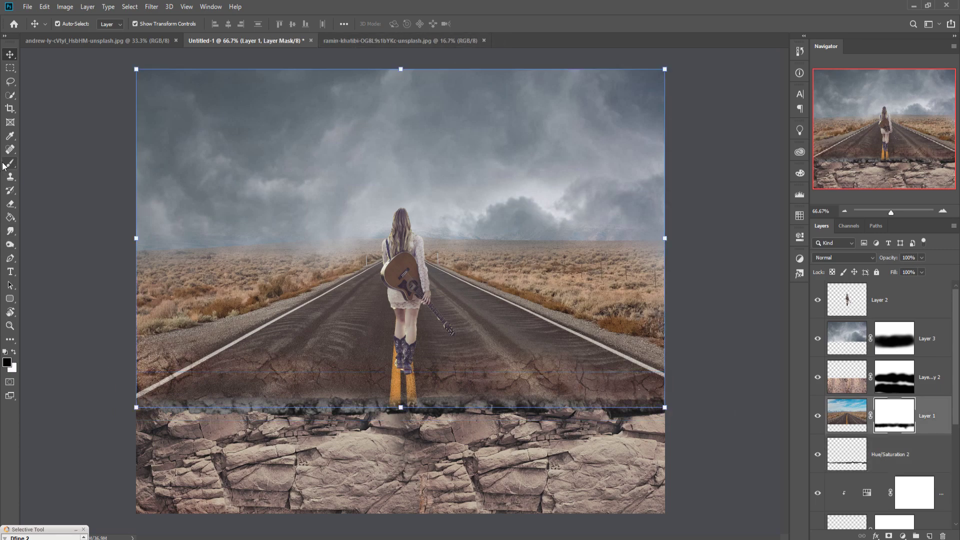
key(b)
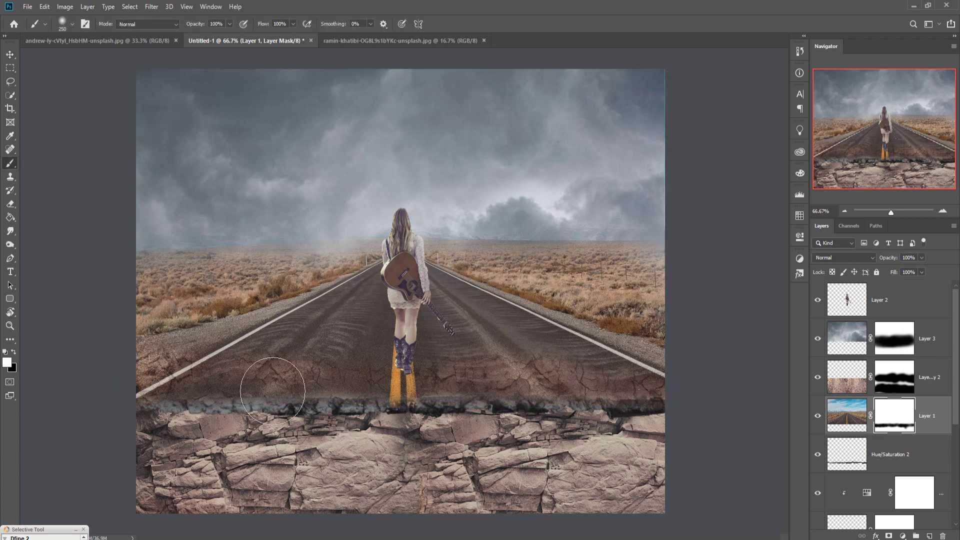
key(bracketleft)
key(bracketleft)
key(bracketleft)
key(bracketleft)
key(bracketleft)
key(bracketleft)
drag(312, 401, 646, 394)
mouse_move(280, 397)
mouse_down()
mouse_move(201, 401)
mouse_move(283, 399)
mouse_up()
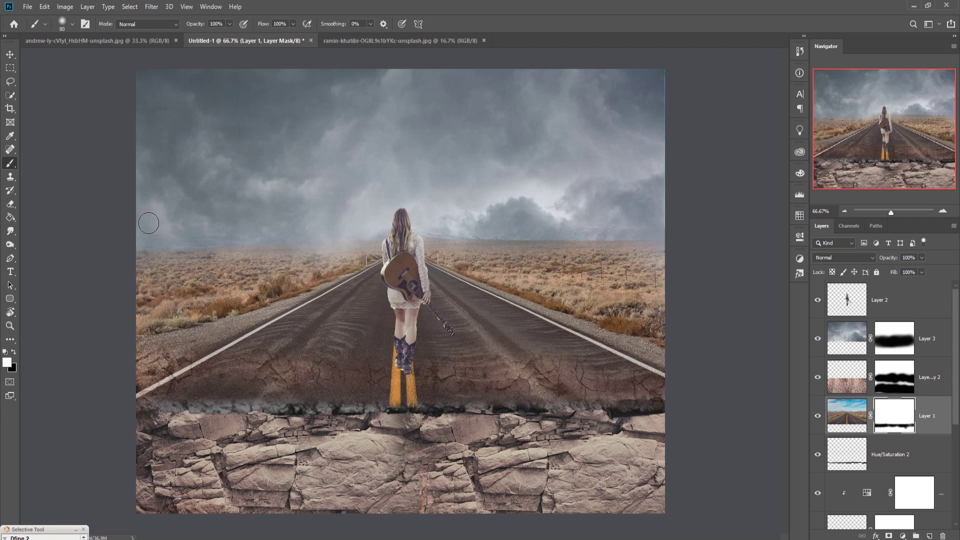
click(9, 55)
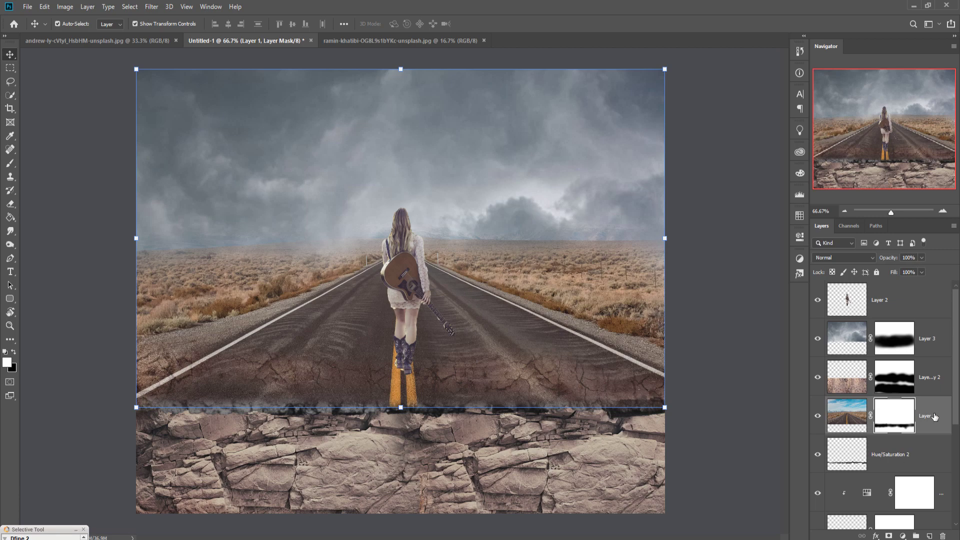
key(ctrl+2)
key(x)
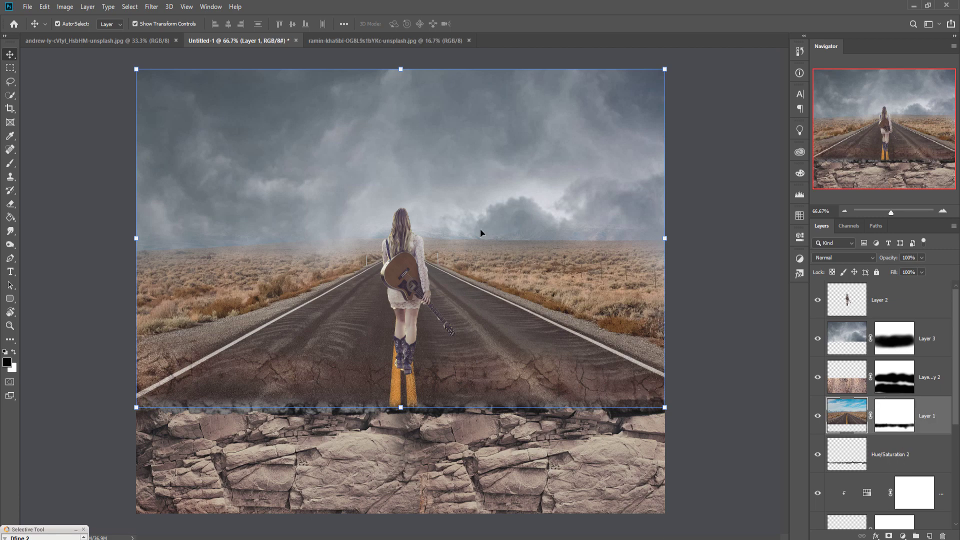
click(373, 42)
click(230, 44)
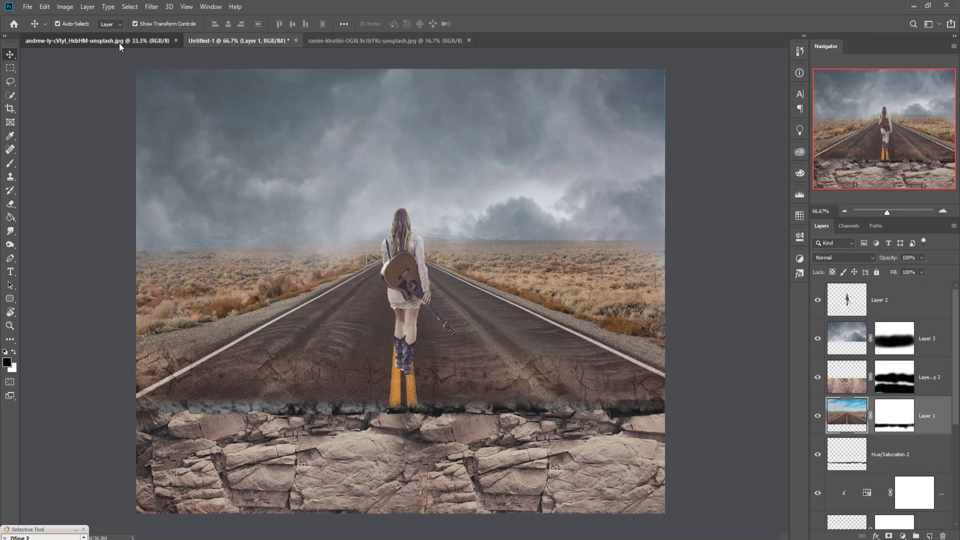
click(119, 42)
click(342, 42)
click(249, 41)
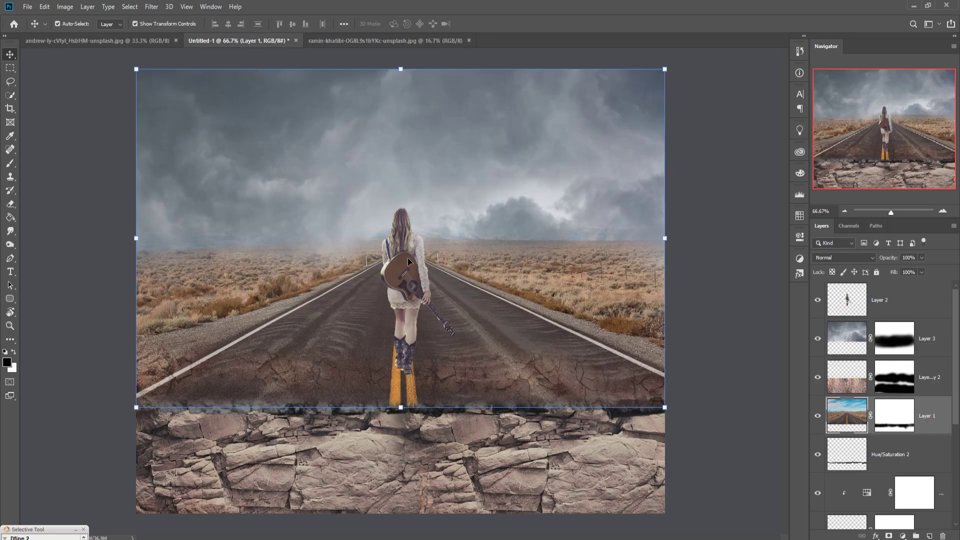
key(F10)
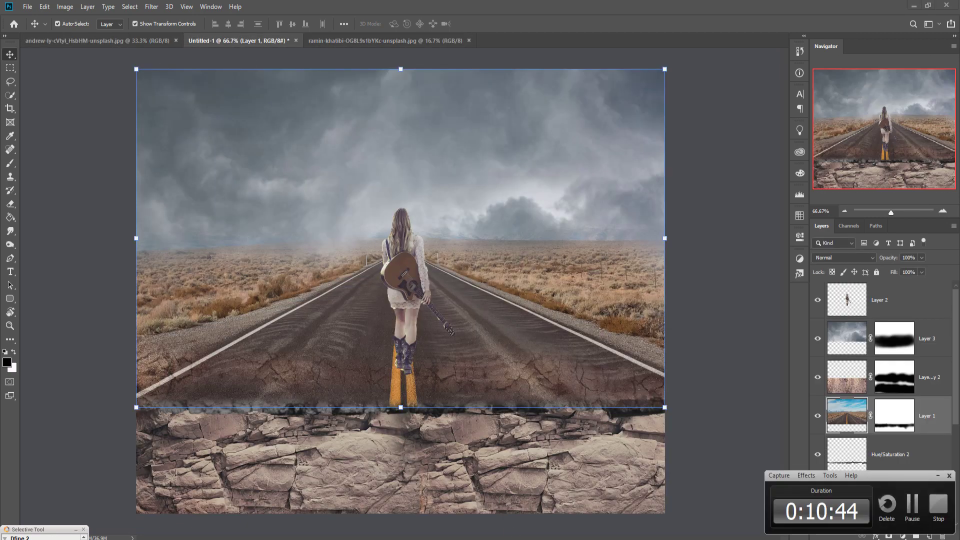
click(913, 506)
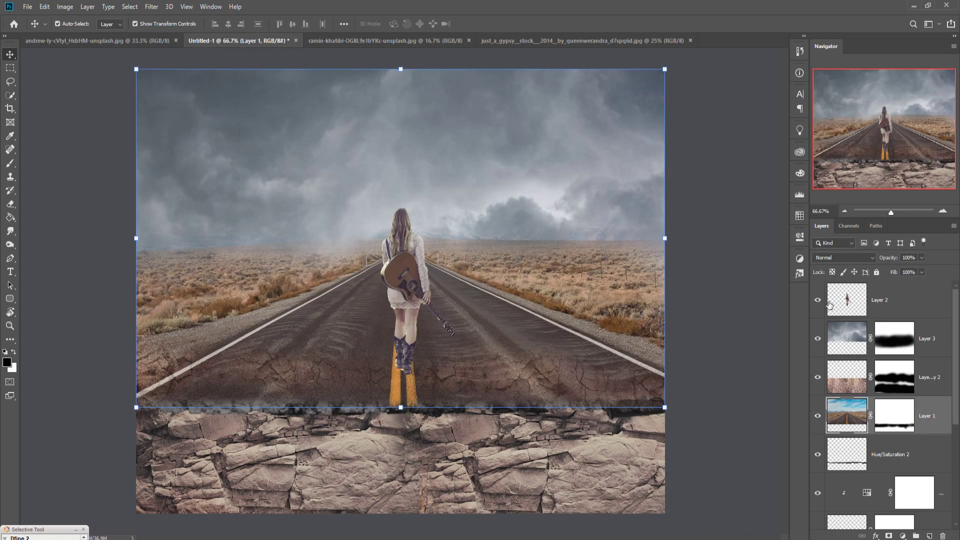
Step: Hide the guitar woman's layer in the composite and switch to the gypsy stock image of the woman with a suitcase
click(817, 300)
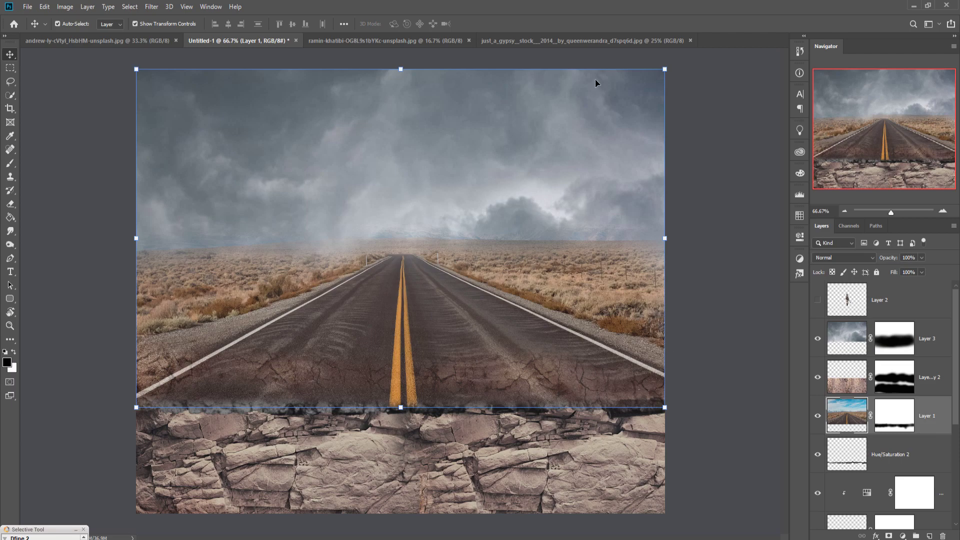
click(544, 41)
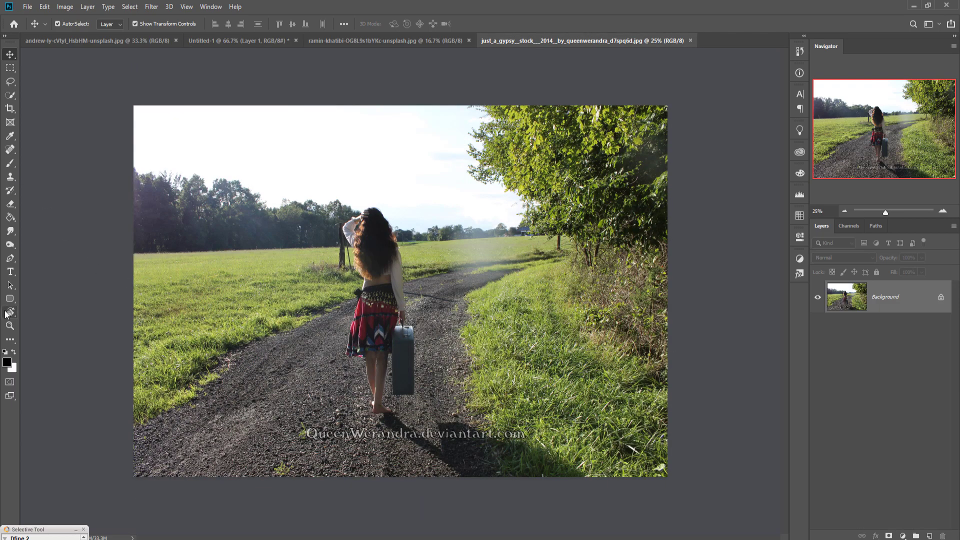
Step: Start a Pen path at the suitcase edge below the skirt, tracing down the right leg and around both feet
click(10, 258)
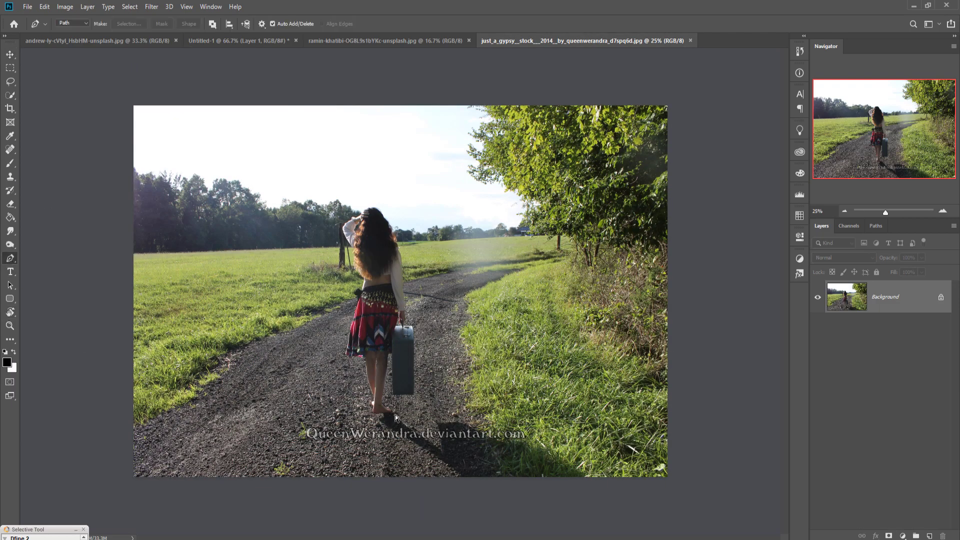
key(ctrl+plus)
key(ctrl+plus)
key(ctrl+plus)
key(ctrl+plus)
key(ctrl+plus)
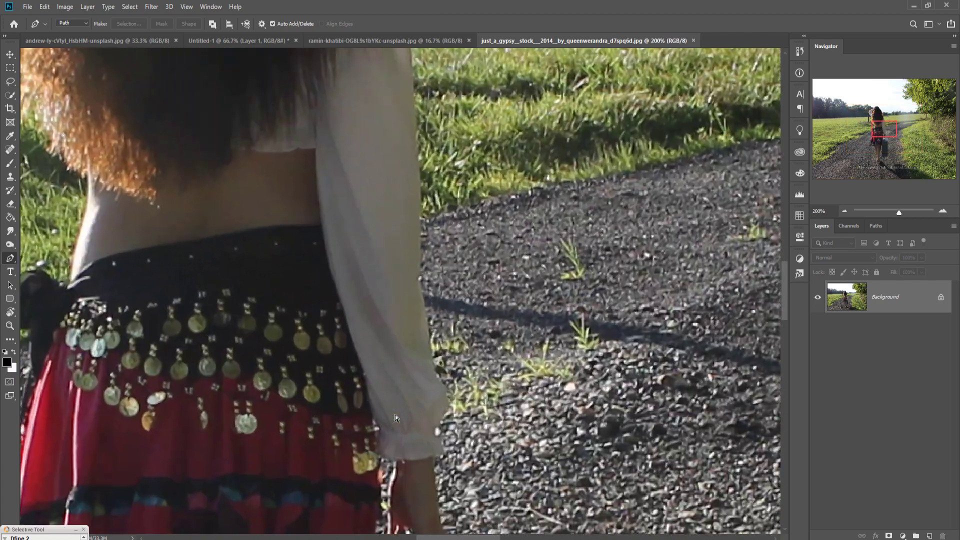
key(ctrl+plus)
drag(394, 452, 508, 16)
drag(365, 490, 383, 298)
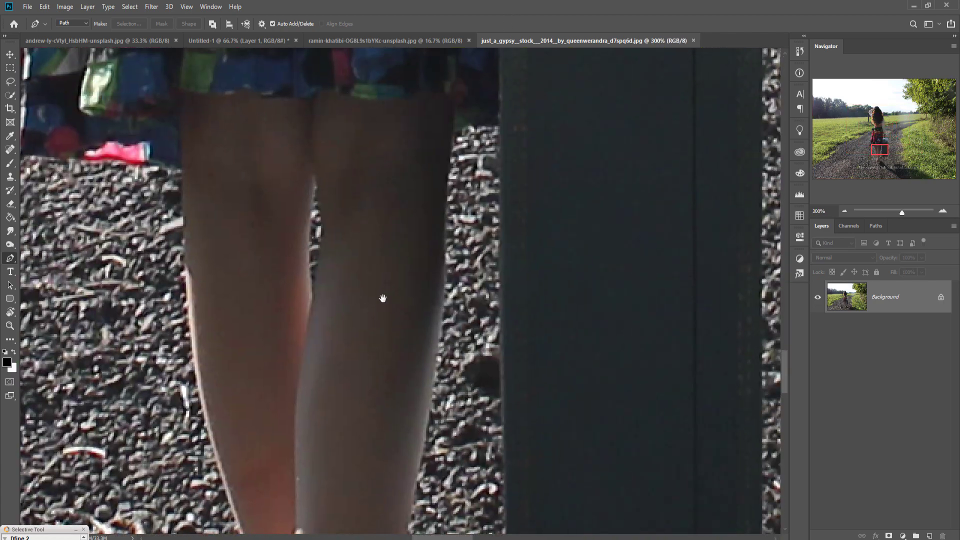
click(501, 124)
click(470, 127)
click(448, 186)
click(444, 303)
click(427, 427)
drag(410, 517, 434, 198)
click(412, 293)
drag(282, 410, 283, 403)
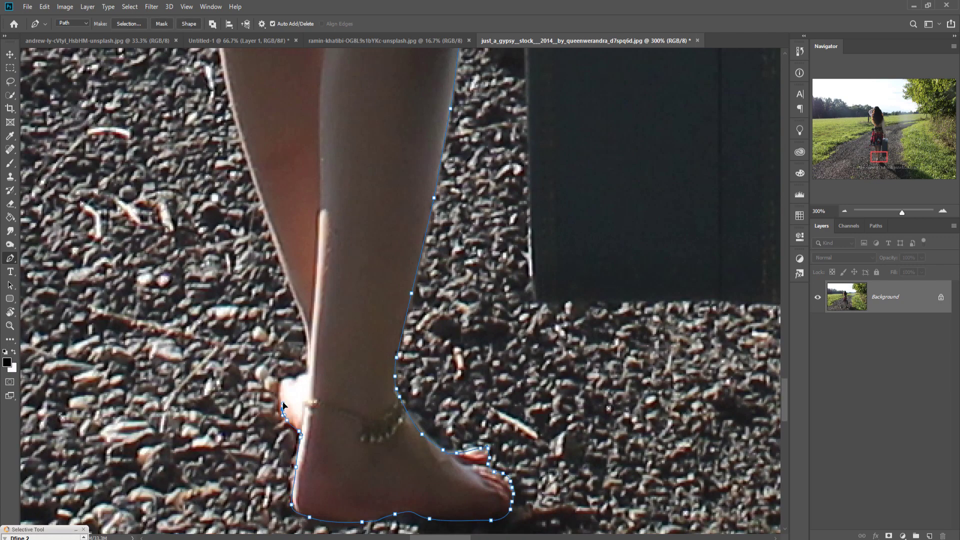
Step: Continue the path up the woman's left leg and along the skirt's left side to the waist bow
click(309, 325)
drag(310, 320, 349, 453)
drag(270, 210, 325, 471)
click(80, 275)
click(105, 66)
drag(108, 68, 161, 495)
drag(205, 165, 220, 505)
click(276, 233)
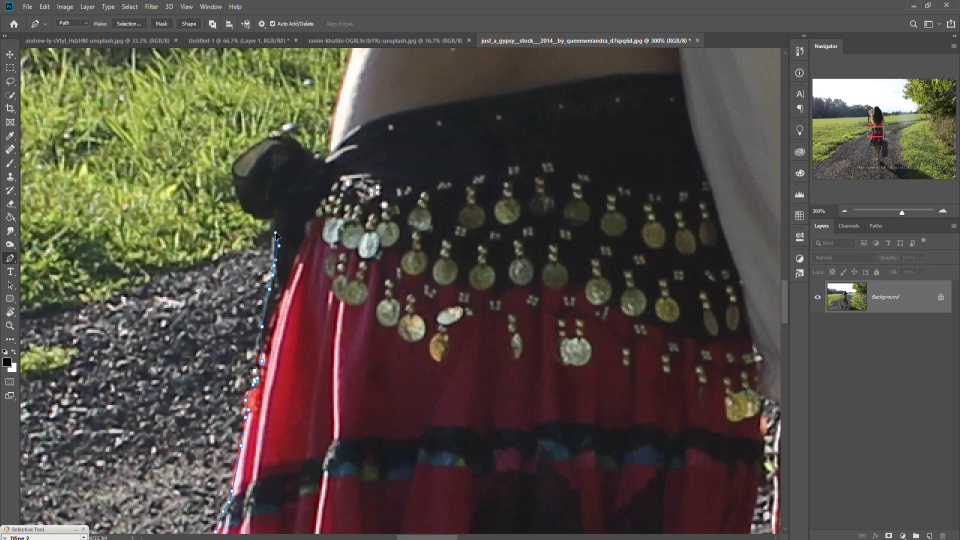
Step: Extend the path around the waist bow, past the hair and along the raised arm's sleeve to its cuff
click(238, 175)
drag(300, 145, 318, 361)
click(361, 300)
drag(371, 215, 414, 477)
drag(292, 240, 387, 426)
click(336, 263)
drag(303, 211, 373, 415)
click(415, 172)
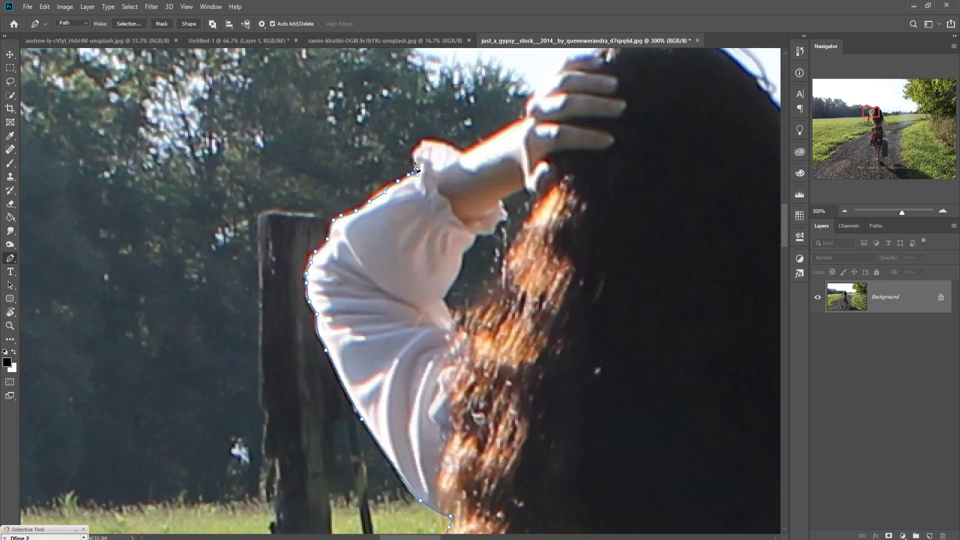
Step: Trace the path around the raised hand and the hair, then down past the right shoulder onto the sleeve
click(530, 119)
mouse_move(530, 117)
mouse_down()
mouse_move(482, 186)
mouse_move(430, 311)
mouse_up()
click(682, 450)
drag(685, 445, 320, 198)
click(397, 412)
drag(440, 465, 368, 143)
click(417, 435)
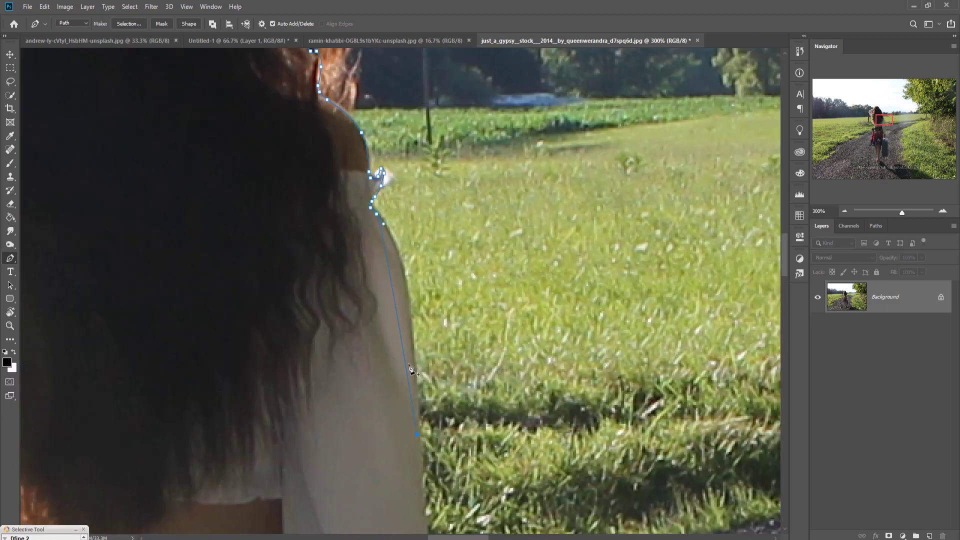
Step: Continue the path down the right sleeve and along the suitcase's right side to its bottom corner
click(408, 365)
drag(425, 490, 395, 125)
click(430, 468)
drag(430, 465, 398, 187)
click(367, 350)
drag(480, 450, 457, 235)
click(489, 482)
click(494, 439)
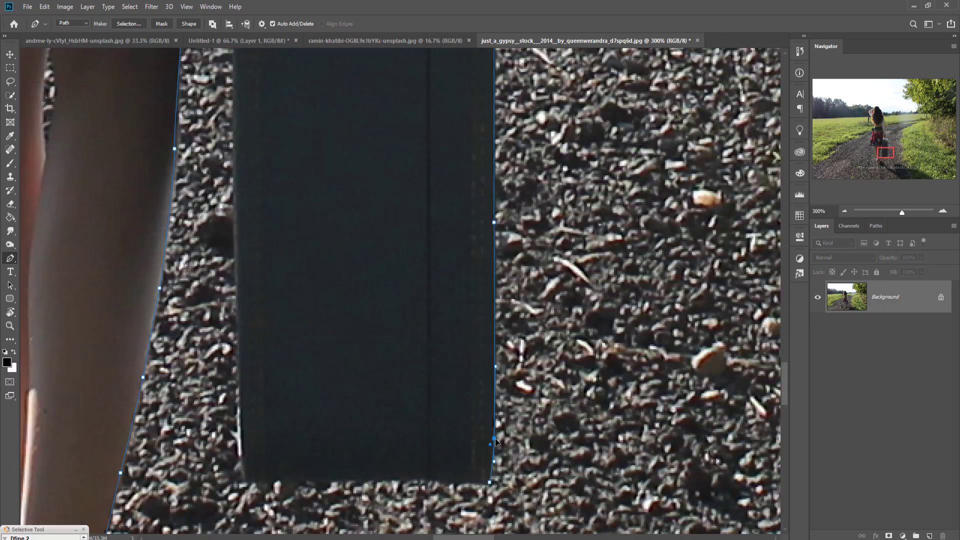
Step: Convert the path around the woman and suitcase into a selection
key(ctrl+0)
right_click(388, 278)
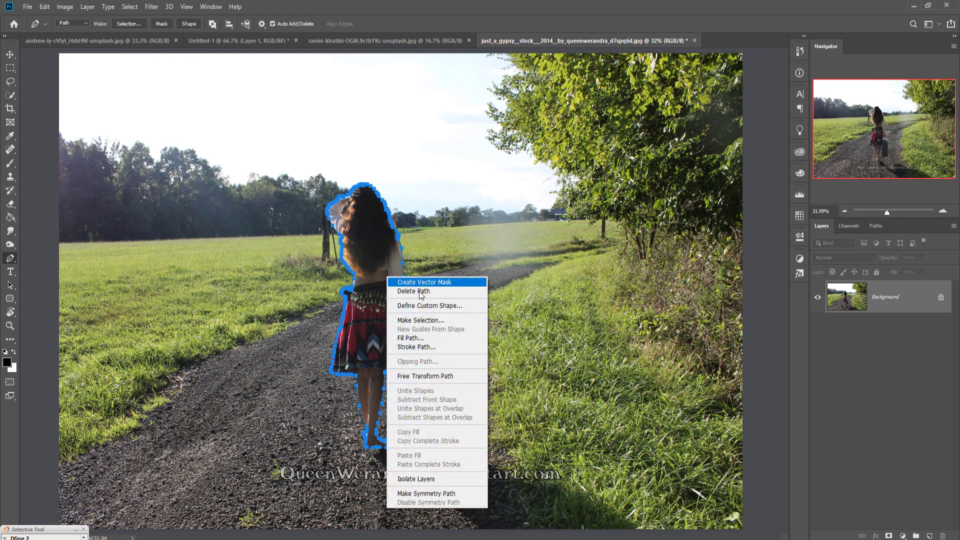
click(421, 320)
click(528, 162)
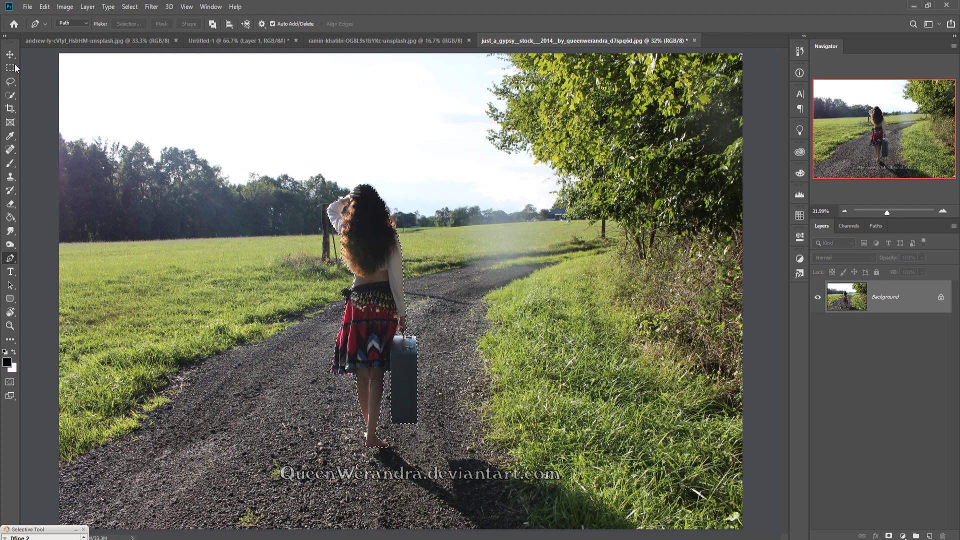
Step: Copy the selected woman with the suitcase into the Untitled-1 composite and close her source photo without saving
key(v)
drag(569, 45, 569, 74)
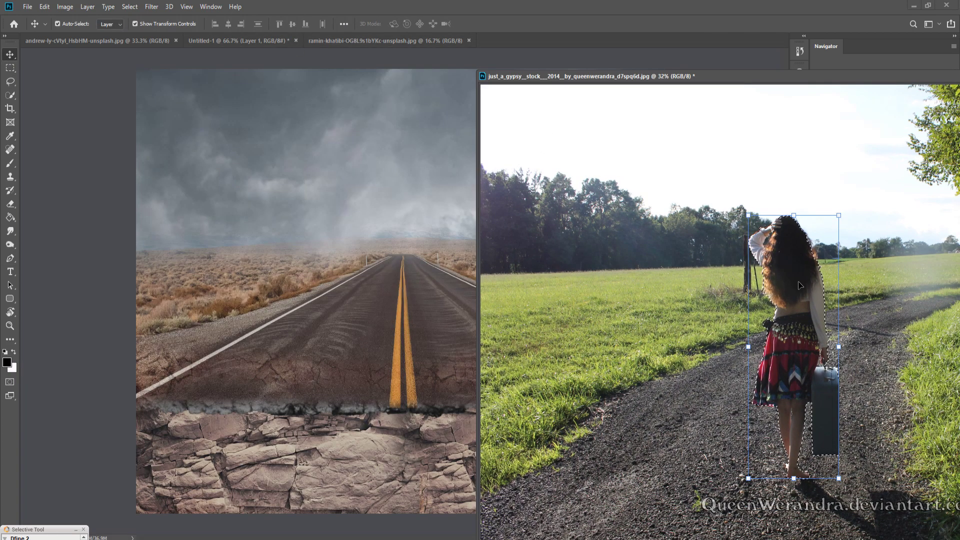
drag(799, 297, 383, 237)
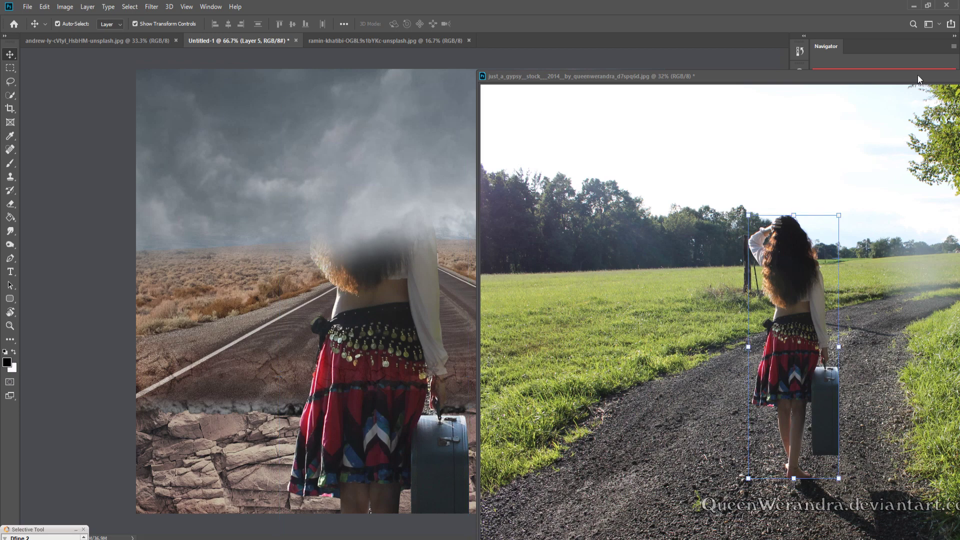
drag(917, 76, 655, 128)
click(863, 128)
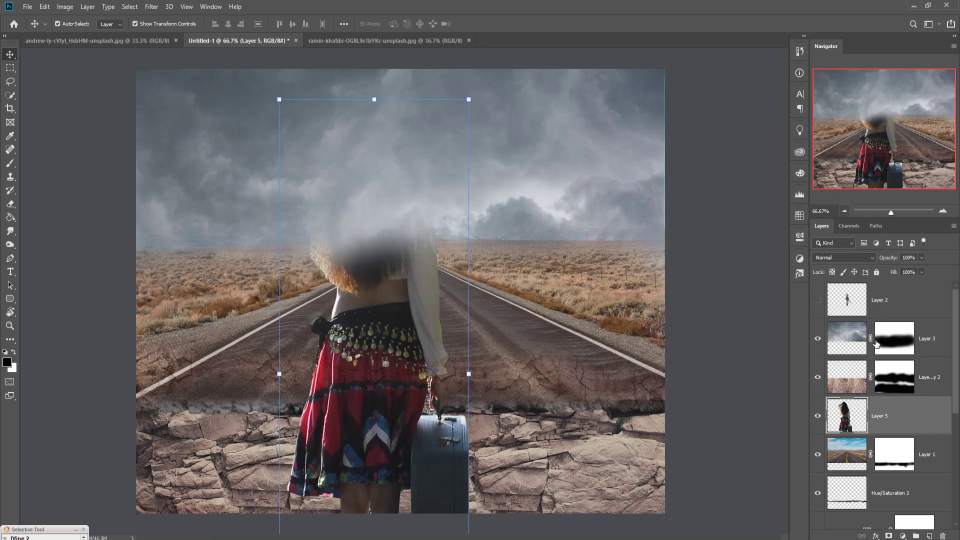
Step: Move the woman's layer to the top of the stack and scale her to about 30% over the middle of the road
drag(910, 422, 898, 283)
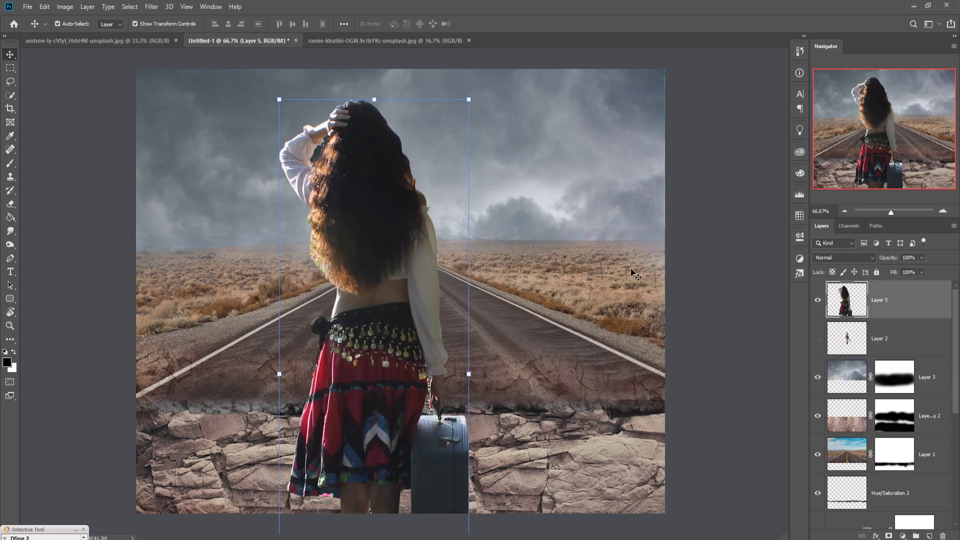
drag(378, 103, 415, 180)
drag(415, 284, 411, 281)
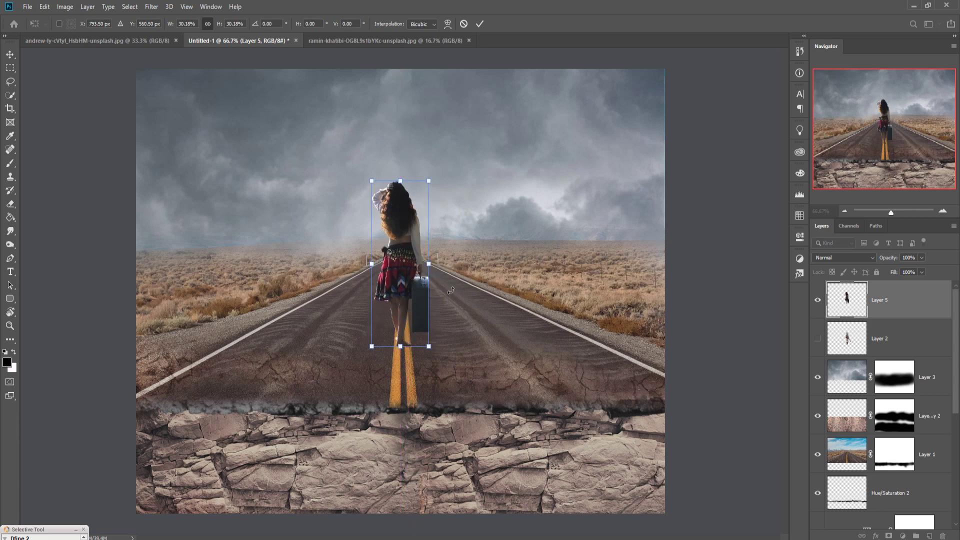
Step: Nudge the woman right and down to X 801 px, Y 569.5 px on the yellow centre line and apply the transform
key(Down)
key(Down)
key(Down)
key(Down)
key(Right)
key(Right)
key(Right)
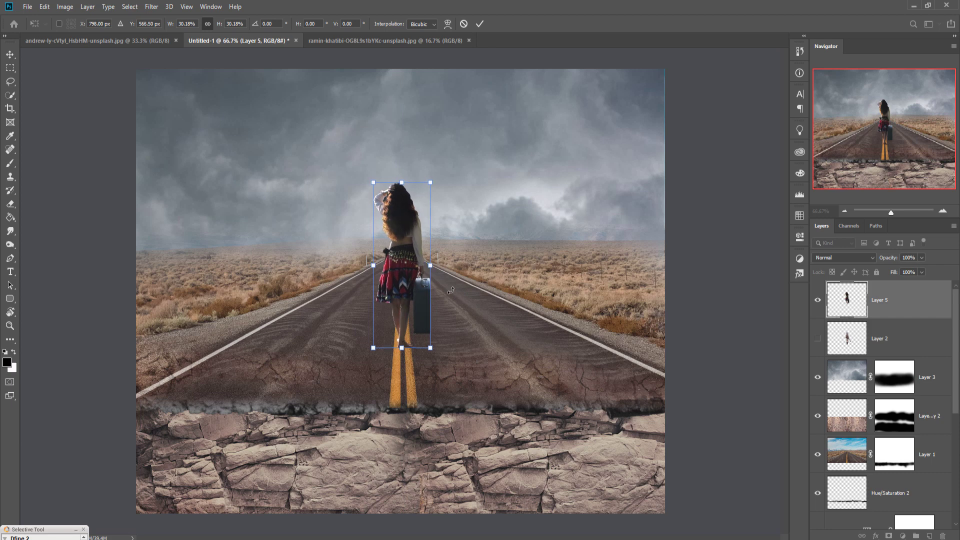
key(Right)
key(Right)
key(Right)
key(Down)
key(Down)
key(Down)
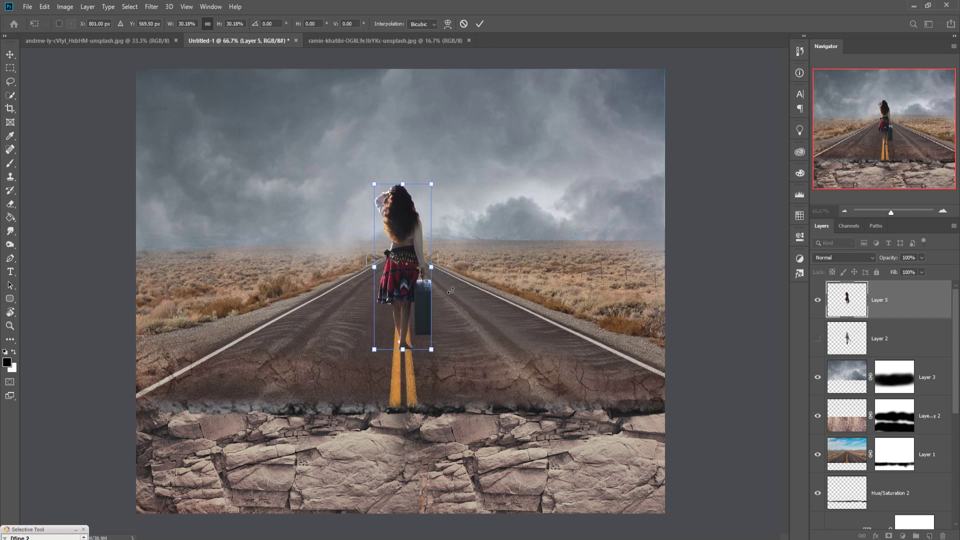
click(480, 24)
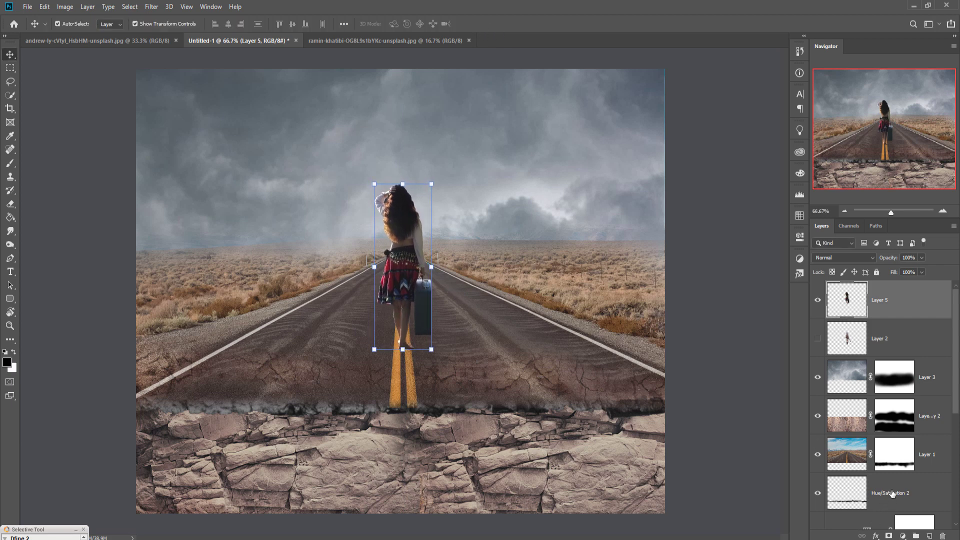
Step: Add a new empty layer directly beneath the Hue/Saturation 2 layer, above the clipped adjustment over the rocks
click(946, 466)
click(934, 493)
scroll(931, 506, down, 1)
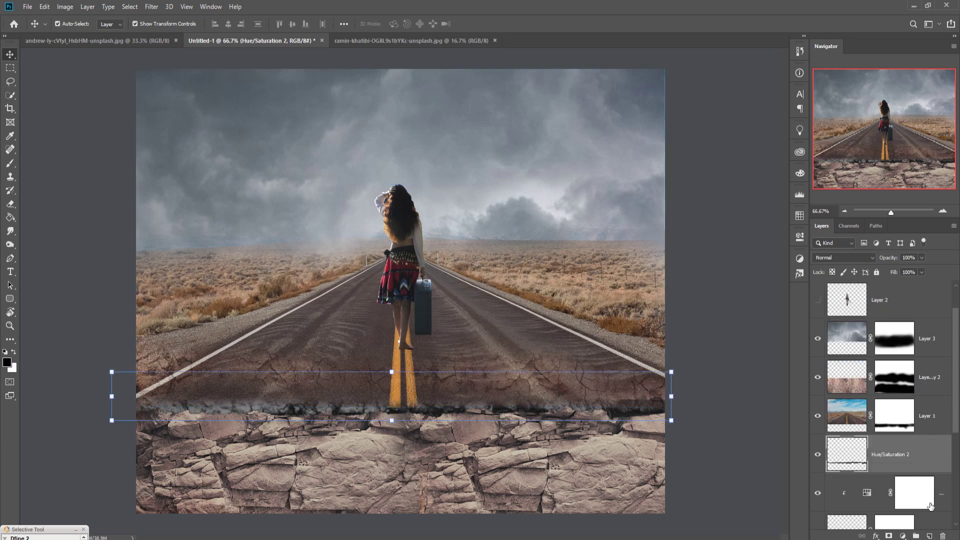
click(945, 497)
scroll(947, 507, down, 1)
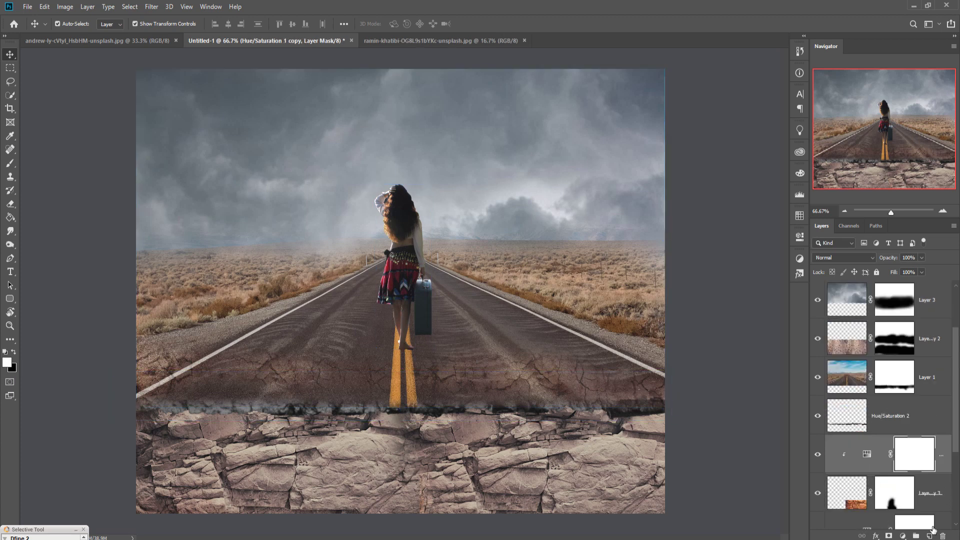
click(931, 537)
Step: Darken the rock face across its full width on the new layer with a soft black 200 px brush at 8% opacity
key(x)
key(i)
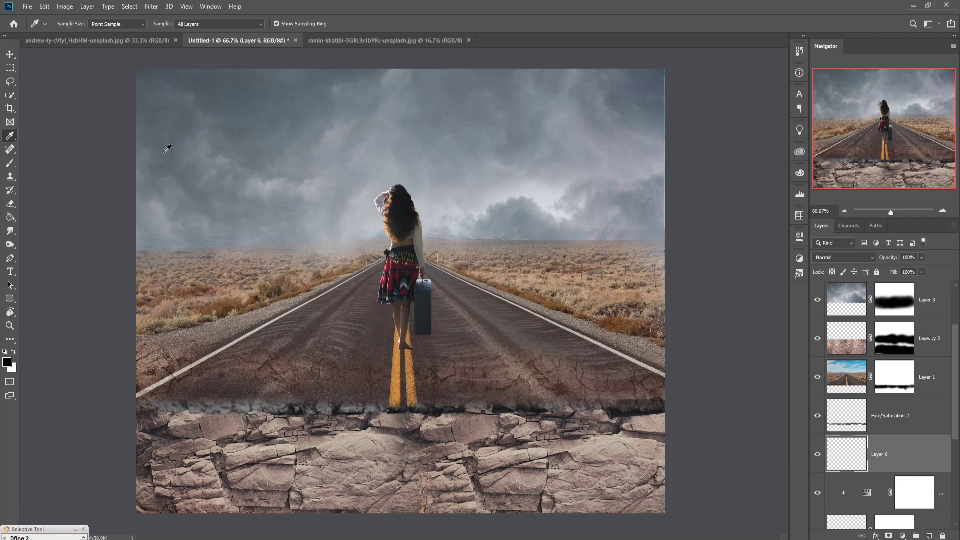
click(10, 163)
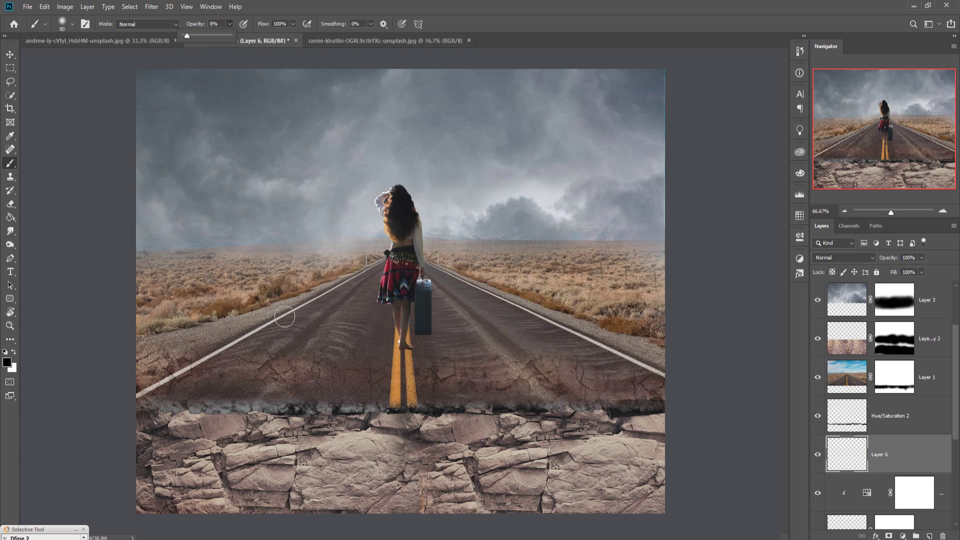
key(bracketright)
key(bracketright)
key(bracketright)
key(bracketright)
key(bracketright)
key(bracketright)
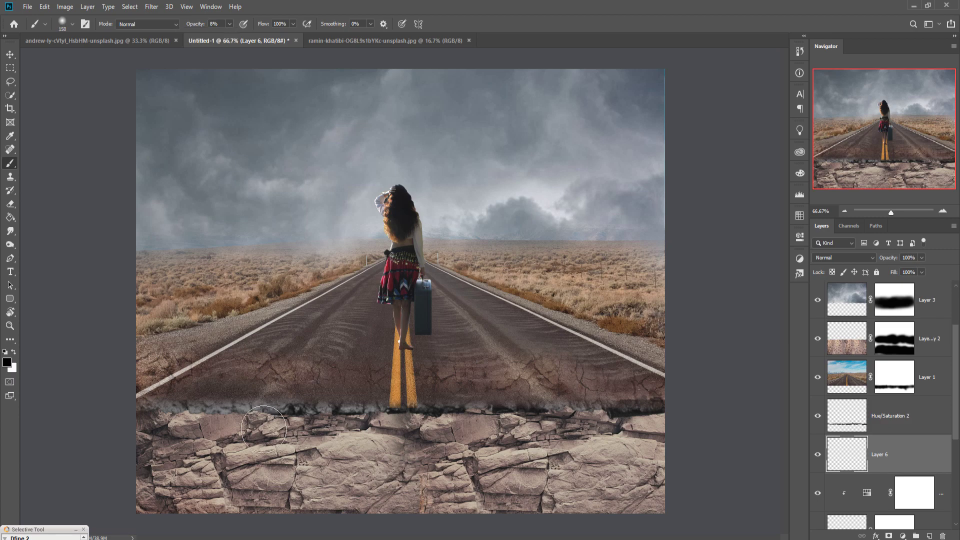
mouse_move(172, 449)
mouse_down()
mouse_move(133, 445)
mouse_move(142, 470)
mouse_move(195, 450)
mouse_move(317, 459)
mouse_move(305, 440)
mouse_move(400, 435)
mouse_move(500, 445)
mouse_move(343, 451)
mouse_move(635, 455)
mouse_move(632, 444)
mouse_move(772, 478)
mouse_up()
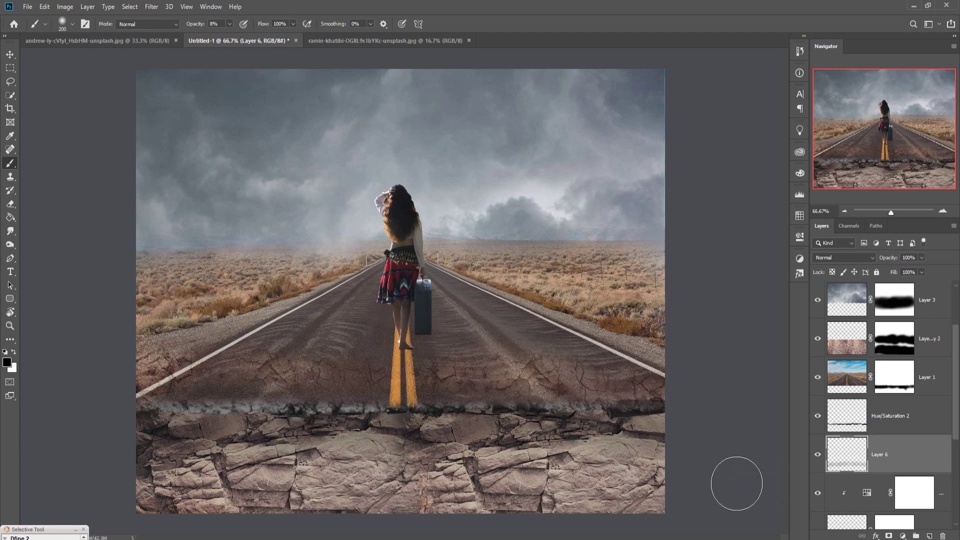
mouse_move(613, 471)
mouse_down()
mouse_move(673, 476)
mouse_move(710, 496)
mouse_move(711, 471)
mouse_up()
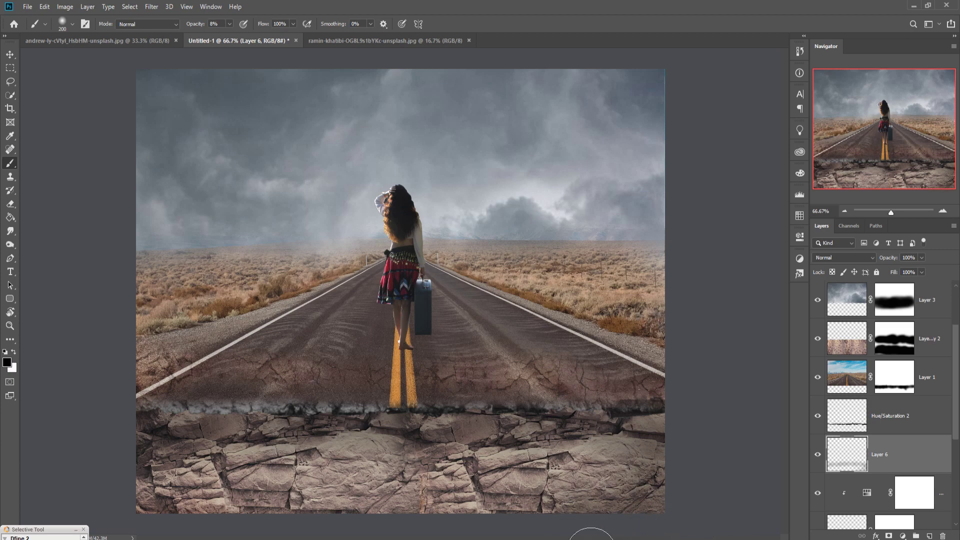
mouse_move(323, 464)
mouse_down()
mouse_move(330, 523)
mouse_move(383, 479)
mouse_move(349, 526)
mouse_move(241, 509)
mouse_up()
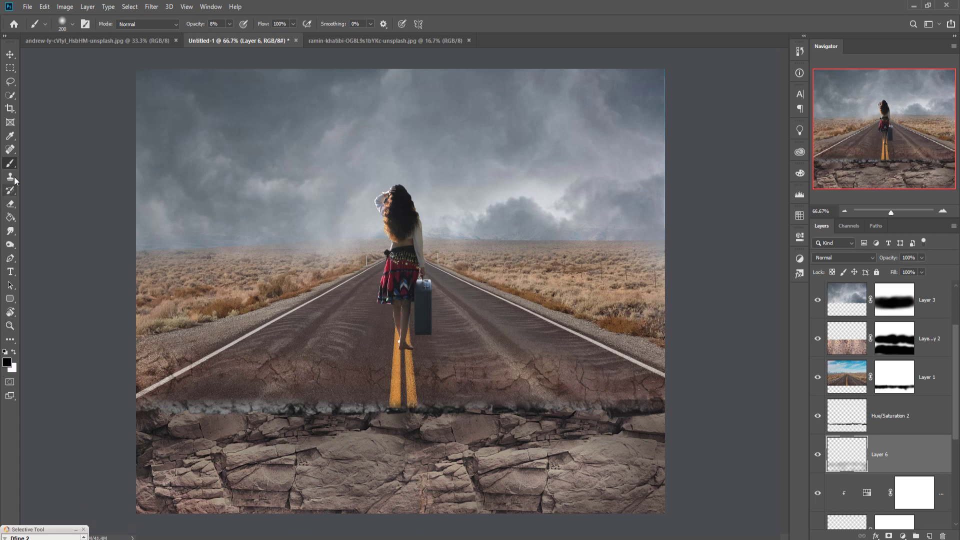
Step: Deepen the shading on the rocks just beneath the broken road edge with a 100 px brush
key(bracketleft)
key(bracketleft)
key(bracketleft)
key(bracketleft)
mouse_move(458, 435)
mouse_down()
mouse_move(436, 434)
mouse_move(661, 435)
mouse_up()
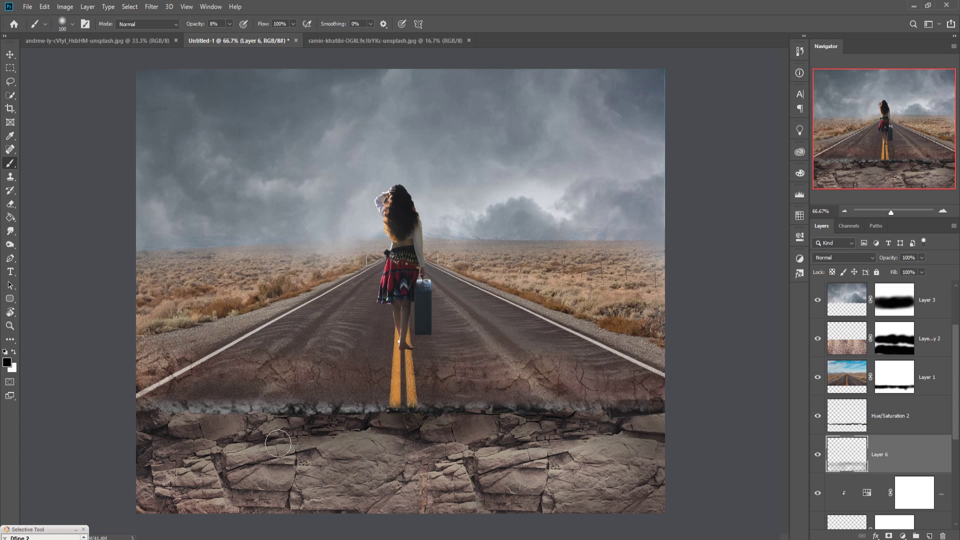
drag(221, 423, 233, 423)
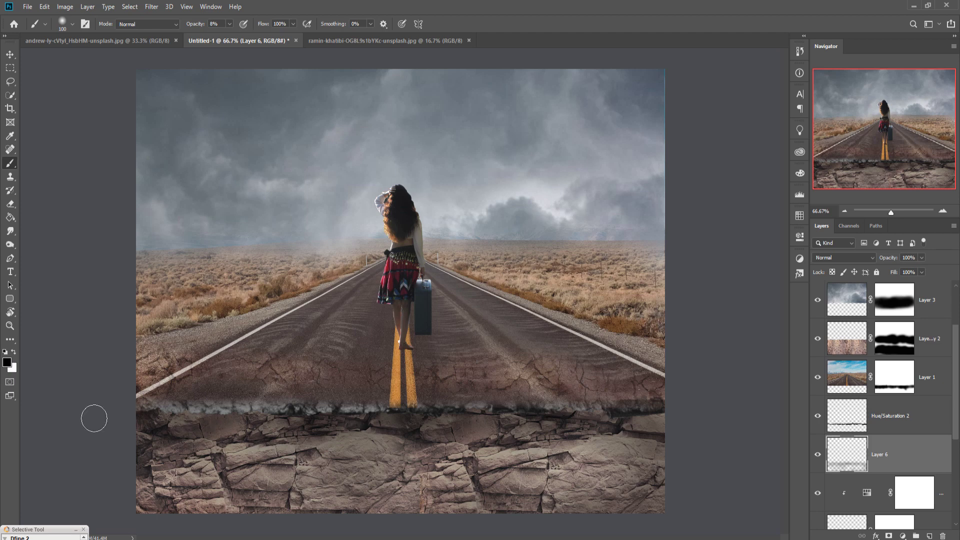
Step: Add a new empty layer directly beneath the woman's layer
click(10, 54)
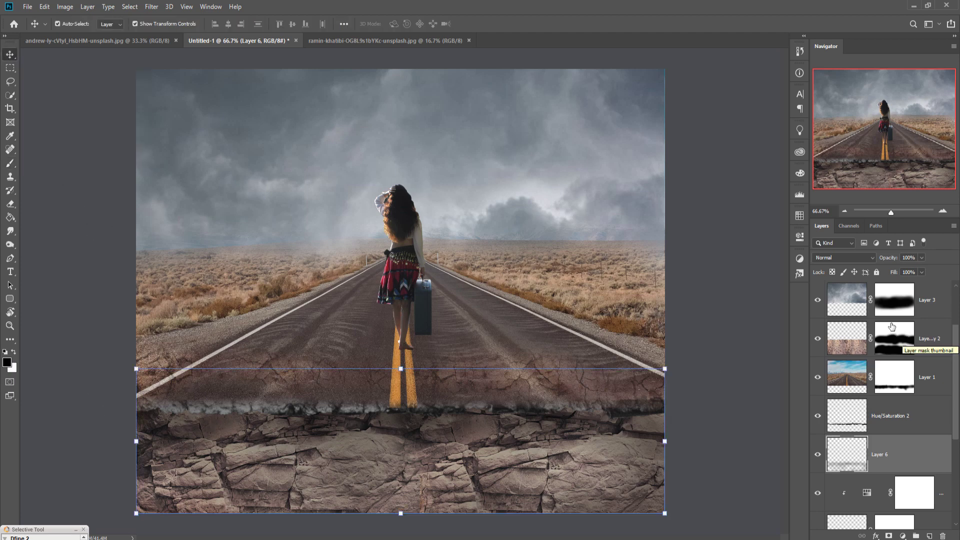
click(926, 299)
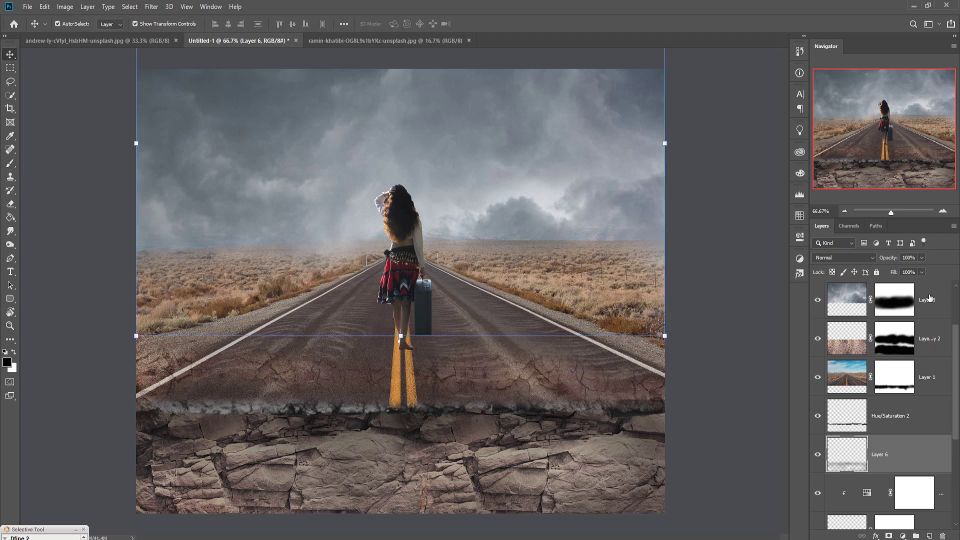
click(935, 384)
scroll(936, 384, down, 5)
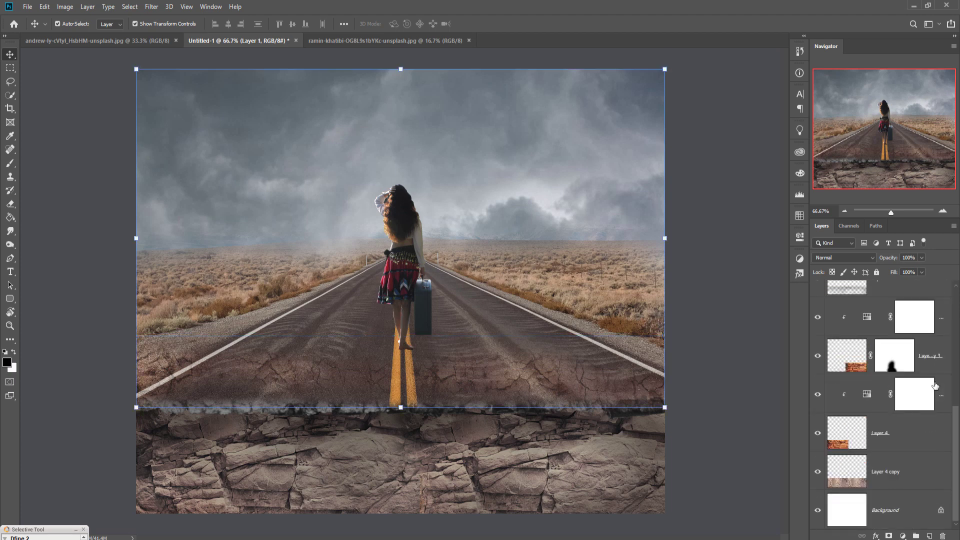
scroll(936, 385, up, 5)
click(915, 311)
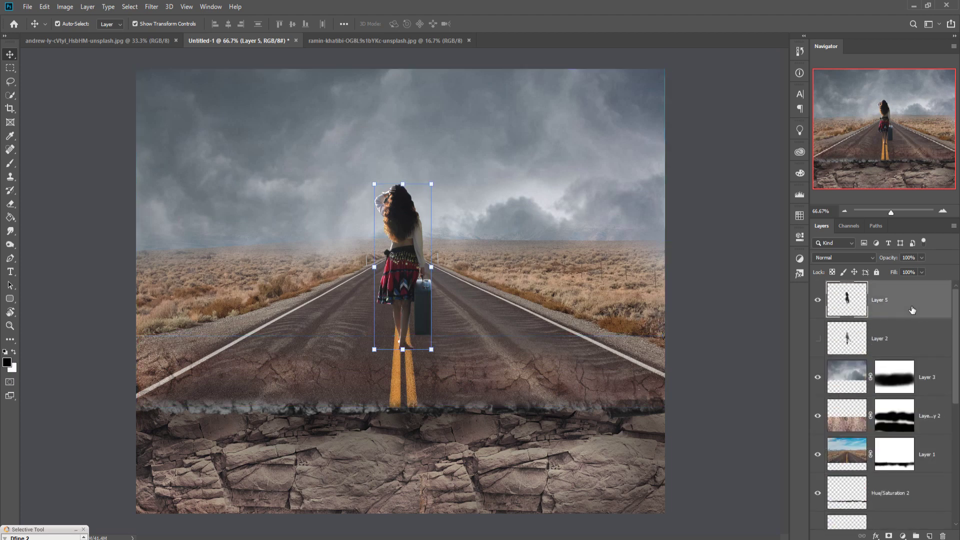
click(915, 333)
click(936, 535)
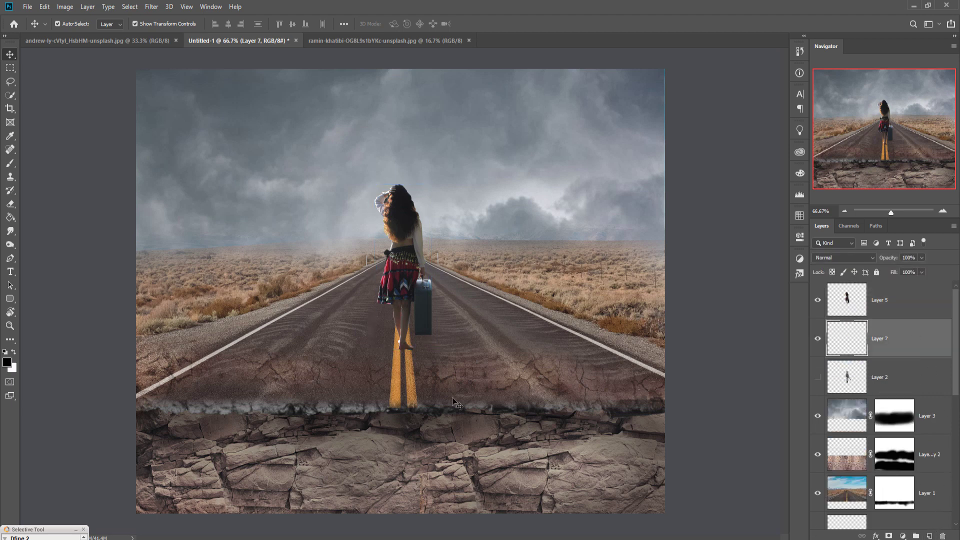
Step: Paint a soft black spot at the woman's feet with a 100 px brush at 100% opacity
click(10, 164)
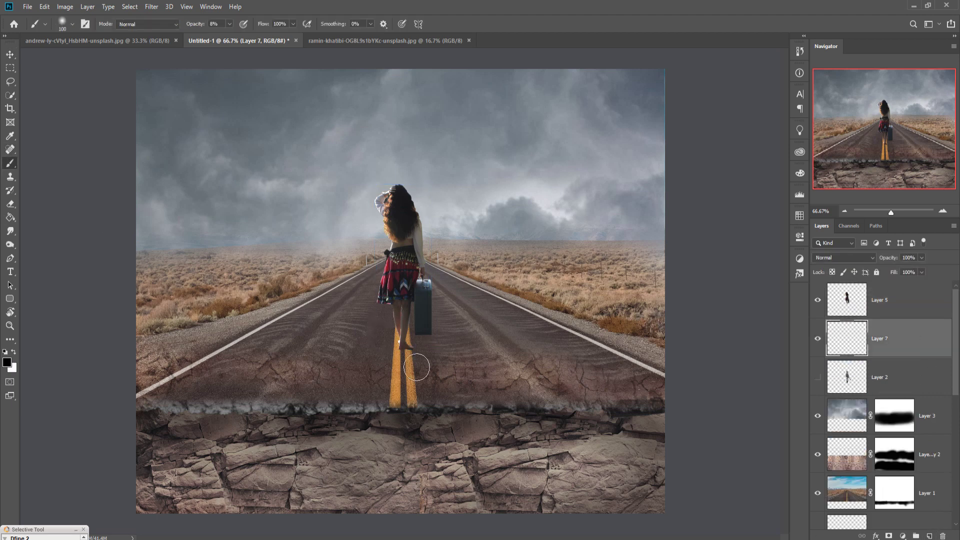
click(230, 24)
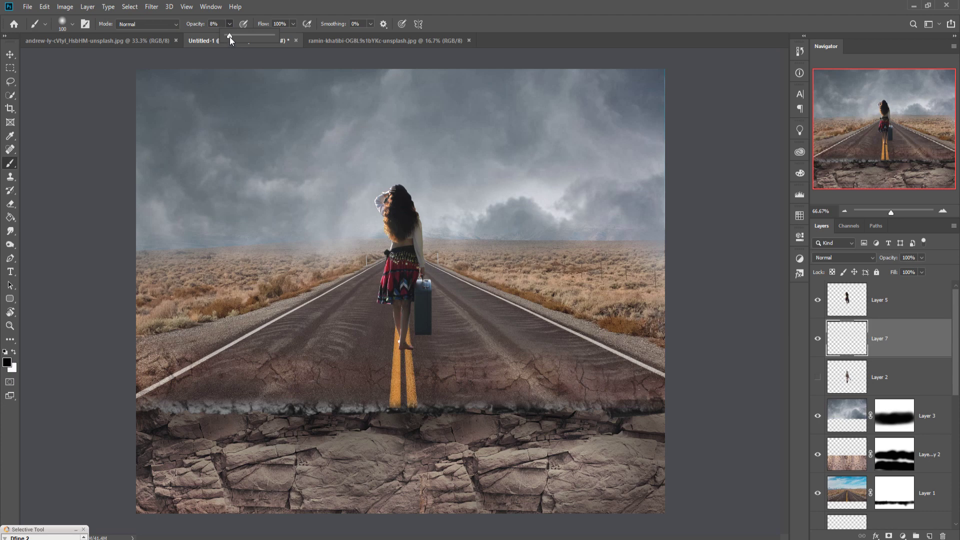
drag(418, 362, 402, 345)
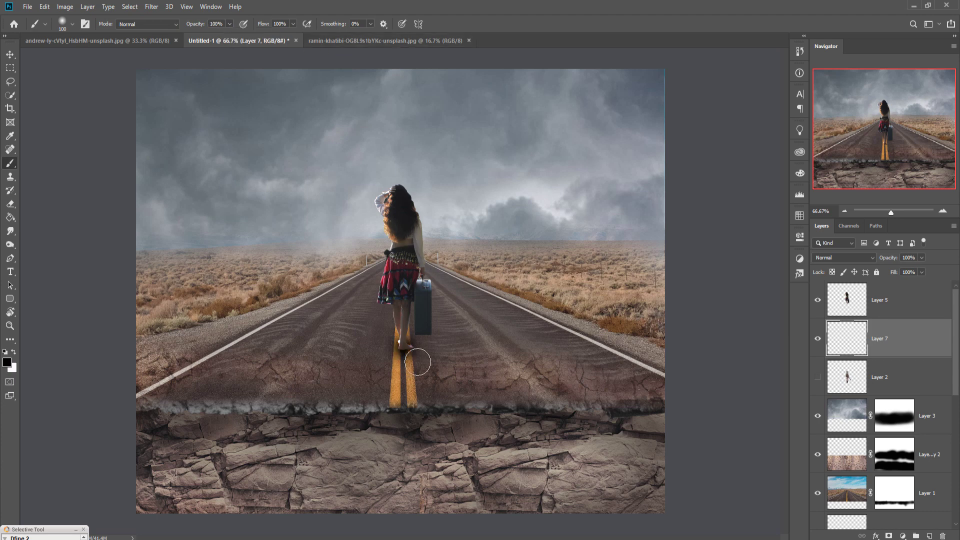
Step: Transform the black spot into a flat contact shadow under her feet, about 301% wide and 45% high
click(10, 54)
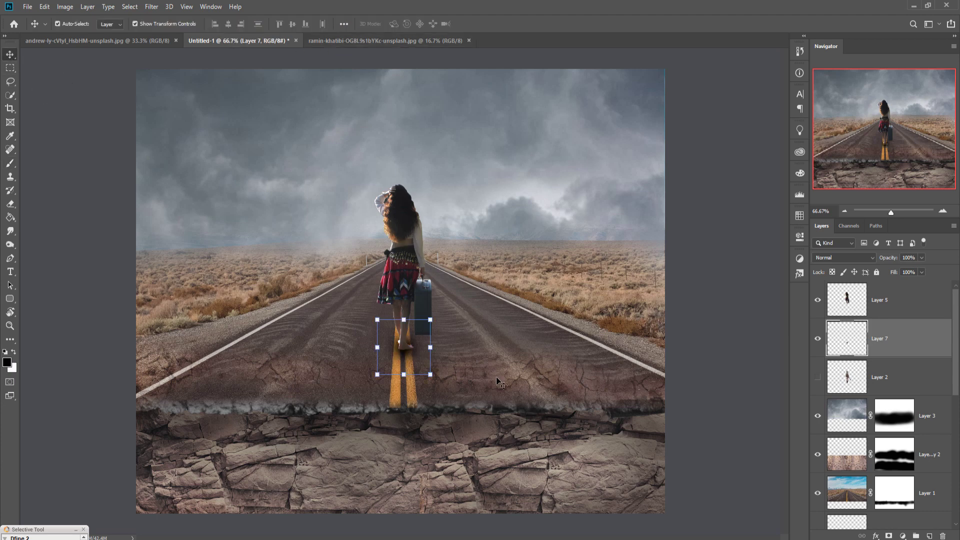
drag(432, 354, 537, 348)
drag(459, 324, 409, 354)
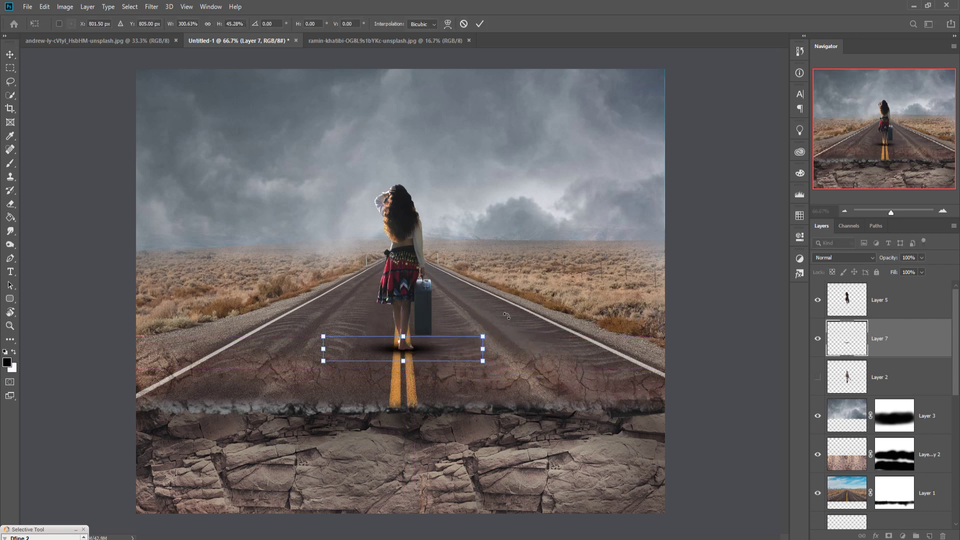
click(480, 24)
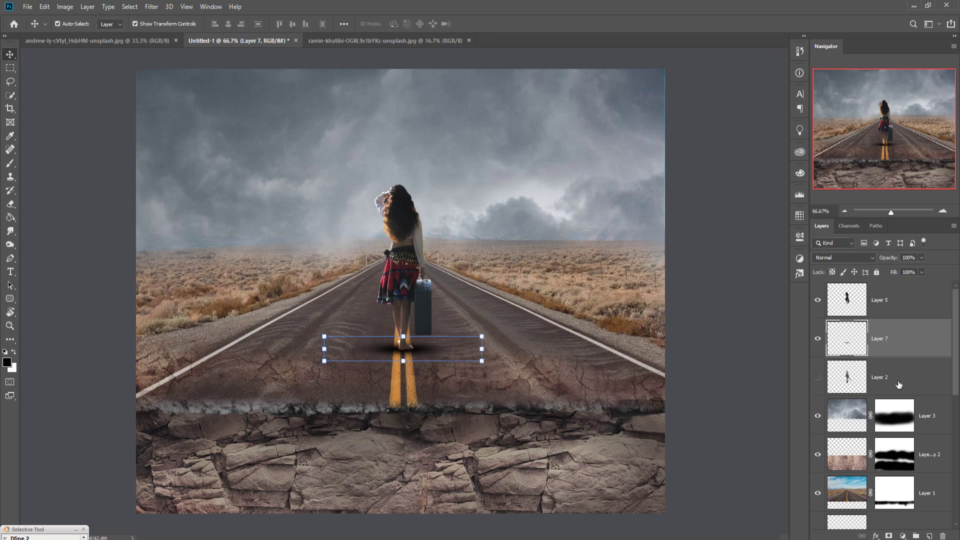
Step: Duplicate the contact shadow layer, rotate the copy about 91° and scale it to about 103% width and 574% height
right_click(908, 344)
click(840, 155)
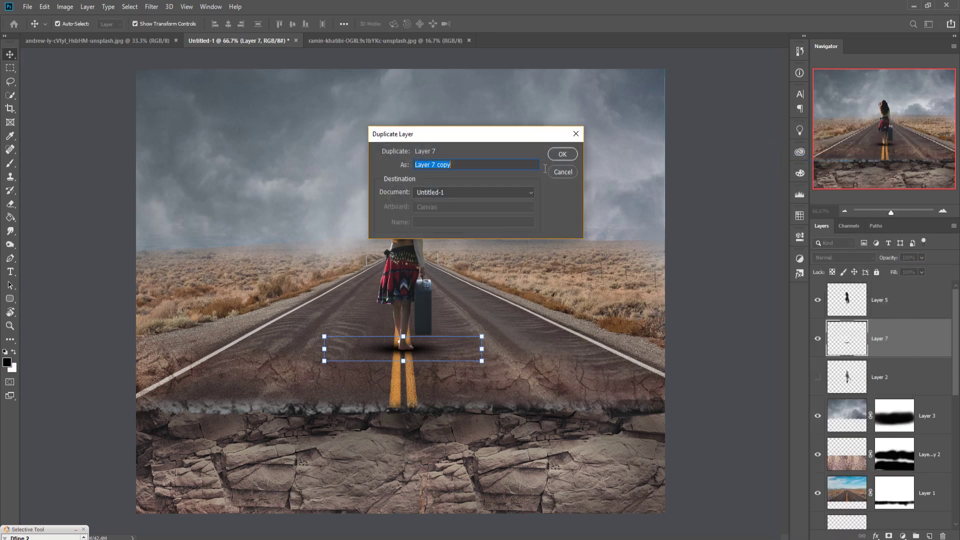
click(562, 154)
drag(492, 329, 525, 387)
drag(428, 384, 411, 365)
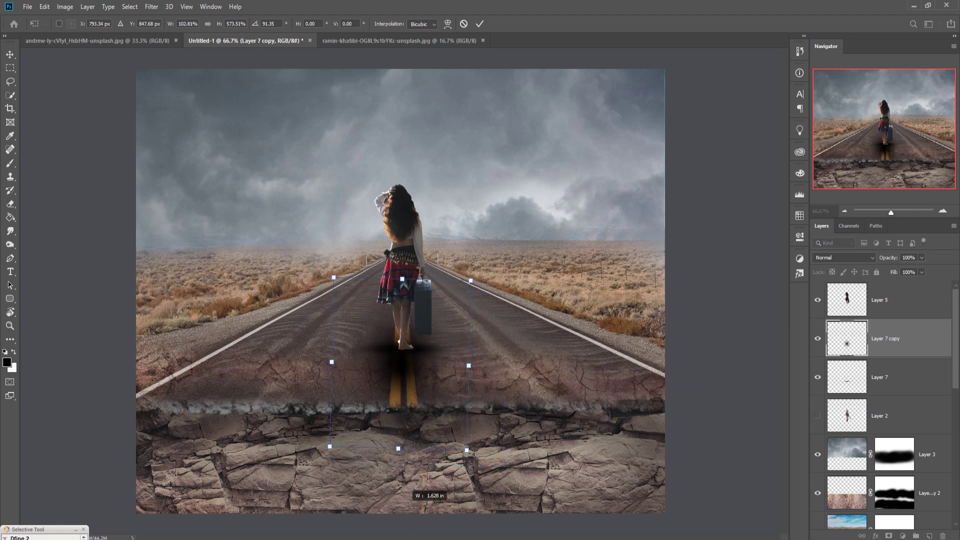
Step: Stretch the rotated shadow copy further along the road, centre it beneath the woman and apply the transform
drag(403, 452, 403, 538)
drag(406, 277, 406, 198)
mouse_move(398, 371)
mouse_down()
mouse_move(399, 392)
mouse_move(397, 368)
mouse_up()
click(479, 24)
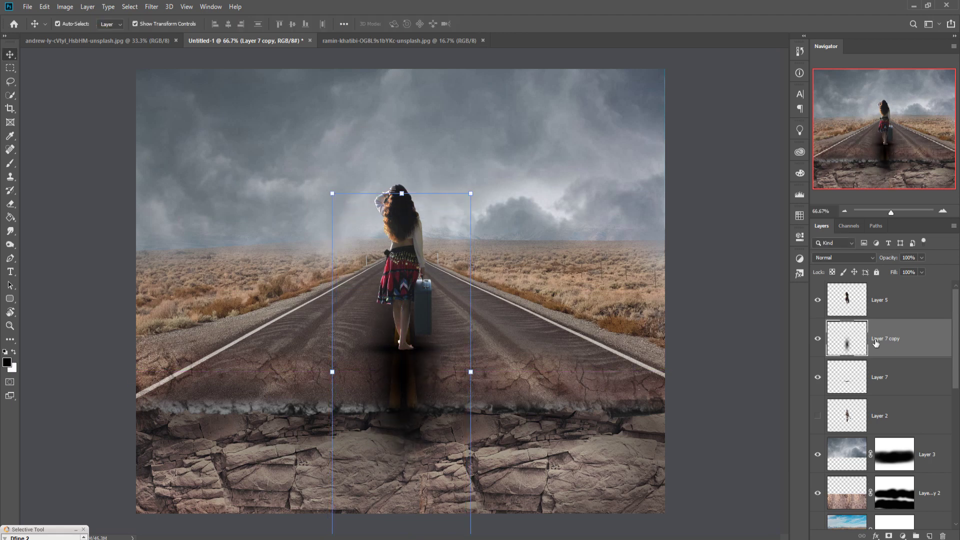
Step: Mask out the part of the shadow copy above the woman's feet and set that layer's opacity to 63%
click(888, 536)
click(10, 163)
key(x)
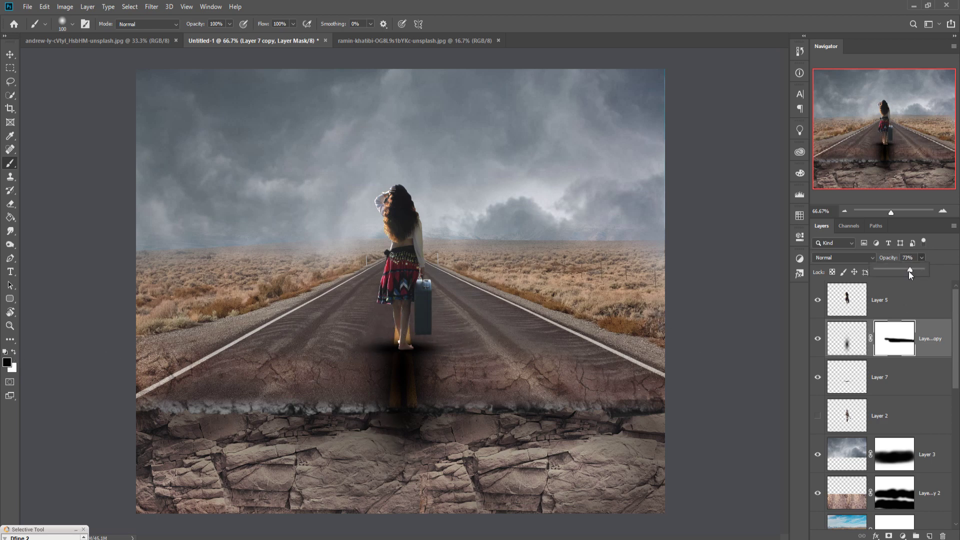
mouse_move(909, 271)
mouse_down()
mouse_move(896, 271)
mouse_move(905, 271)
mouse_up()
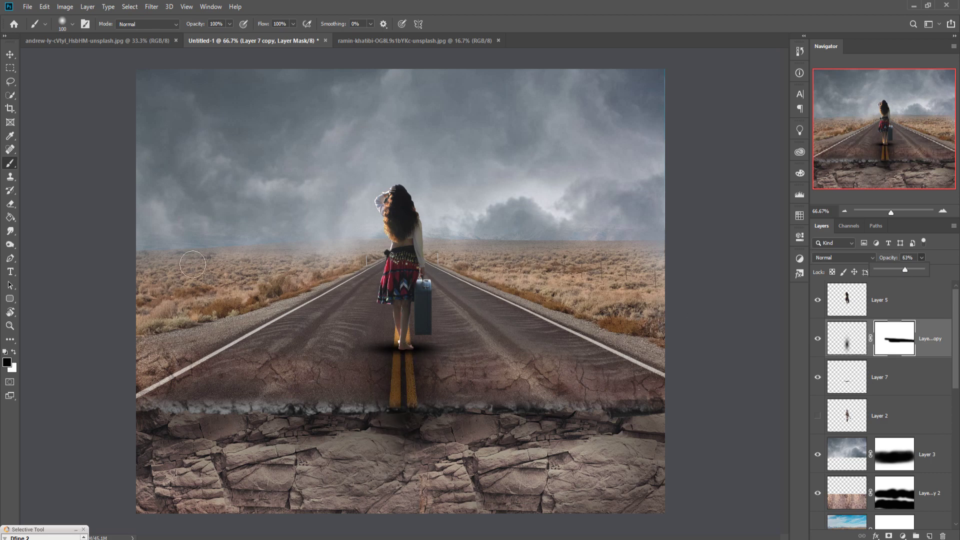
click(9, 55)
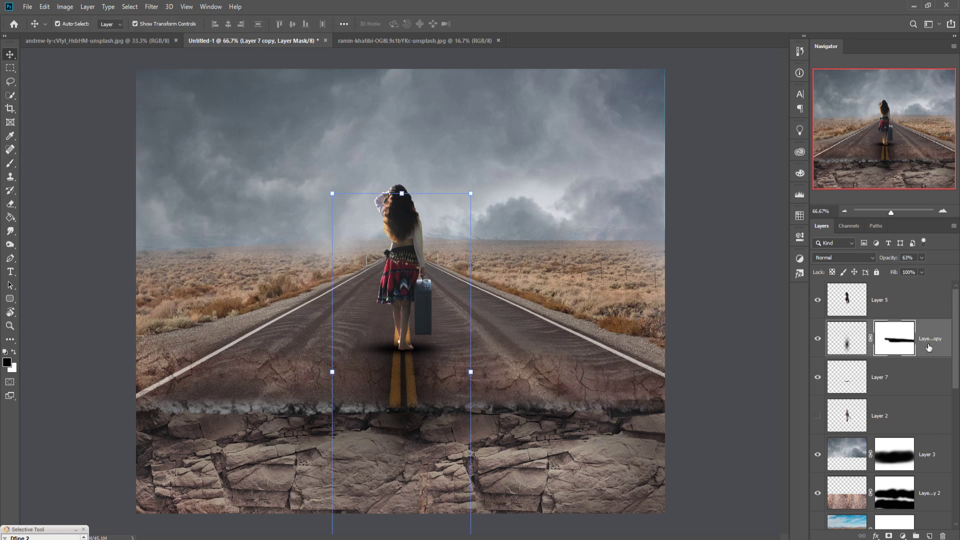
Step: Shrink the original contact shadow beneath the woman's feet to about 62% width and 46% height, centre it and apply the transform
click(895, 389)
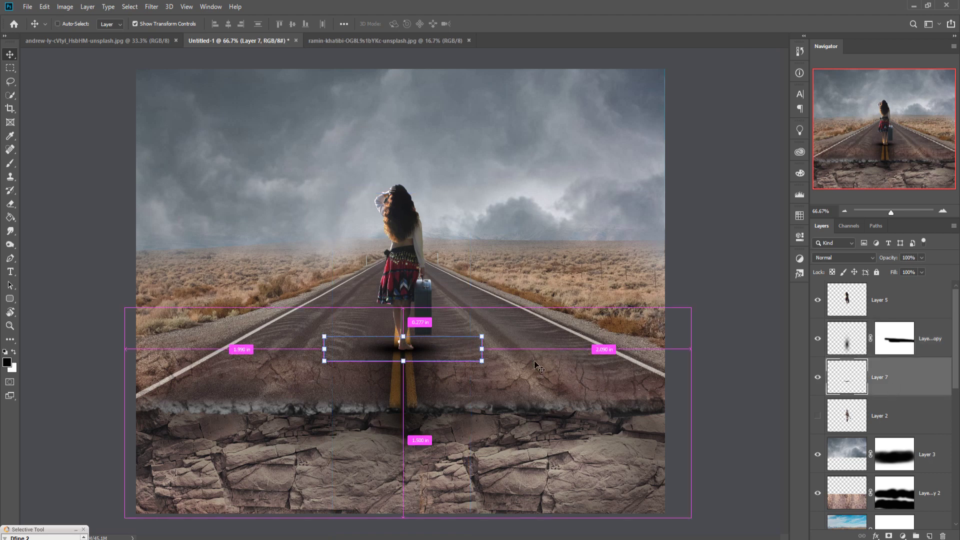
drag(487, 353, 465, 355)
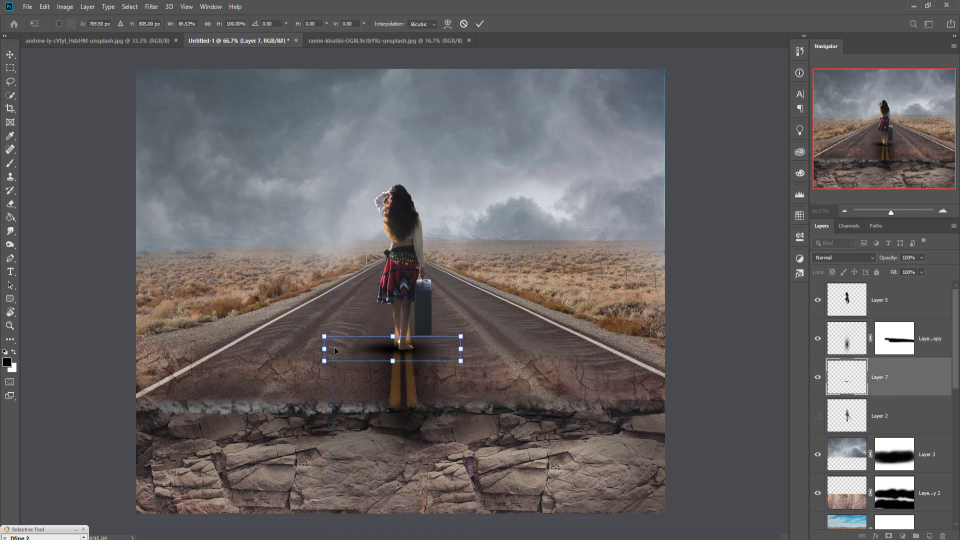
drag(330, 356, 354, 356)
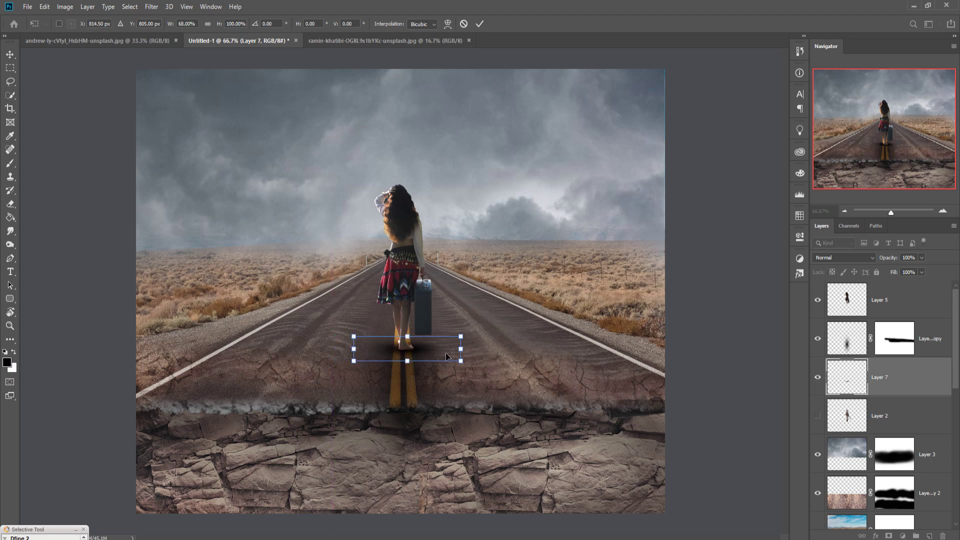
drag(461, 353, 410, 355)
key(Up)
key(Up)
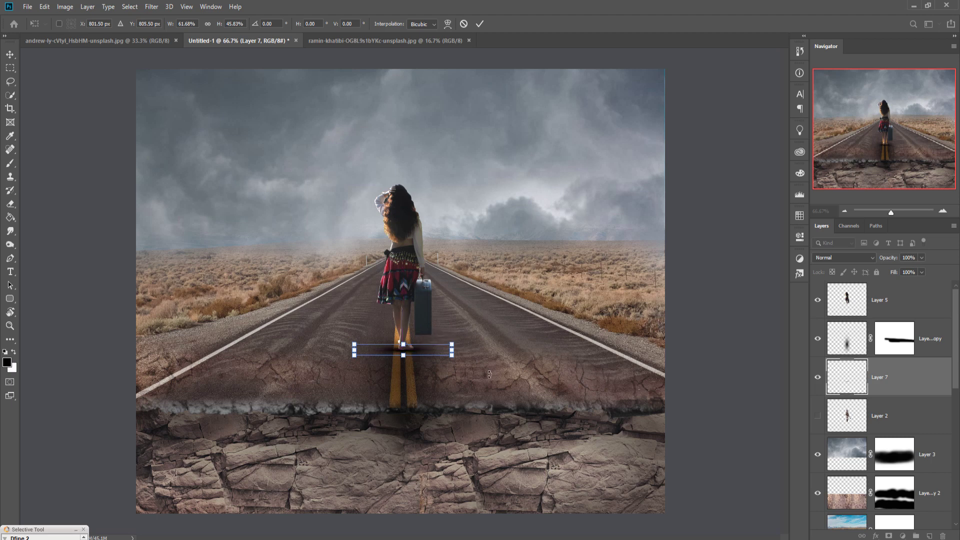
click(479, 24)
Step: Lasso the leftover background patch between her skirt, lowered arm and suitcase, and make the woman's layer active
click(10, 83)
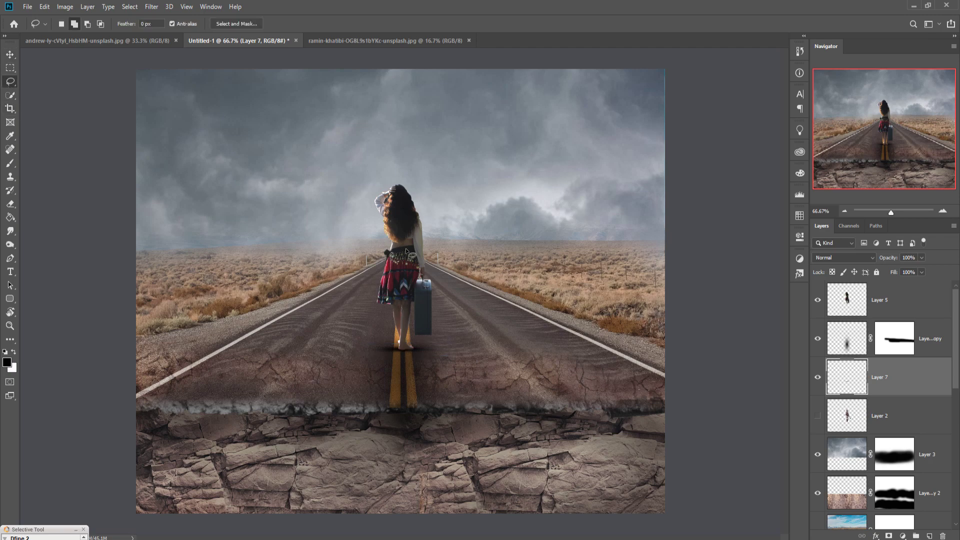
scroll(407, 255, up, 5)
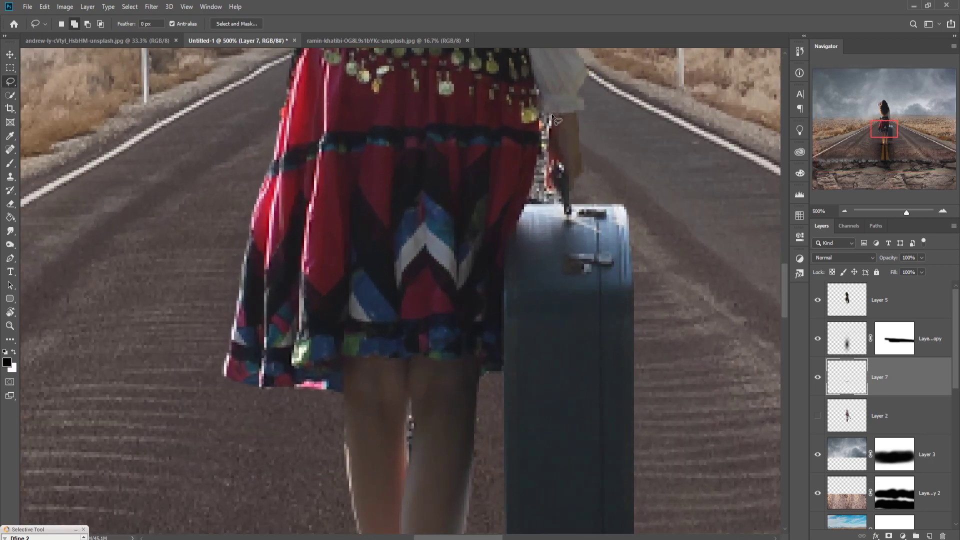
mouse_move(551, 115)
mouse_down()
mouse_move(526, 206)
mouse_move(563, 205)
mouse_move(549, 178)
mouse_move(551, 121)
mouse_up()
click(864, 306)
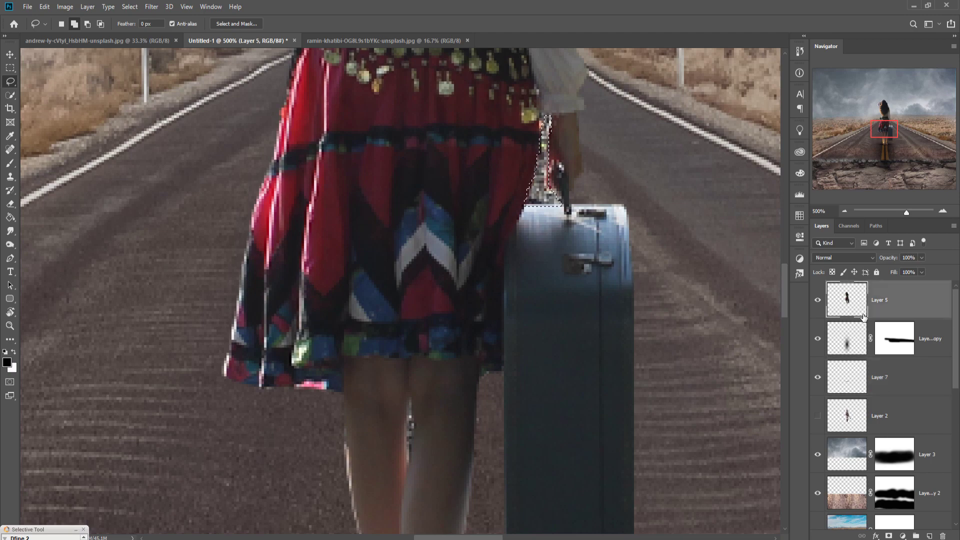
Step: Lasso the leftover background gap between her raised arm and hair, delete it from the woman's layer, and deselect
mouse_move(462, 178)
mouse_down()
mouse_move(470, 440)
mouse_move(482, 442)
mouse_move(487, 514)
mouse_up()
drag(391, 101, 401, 211)
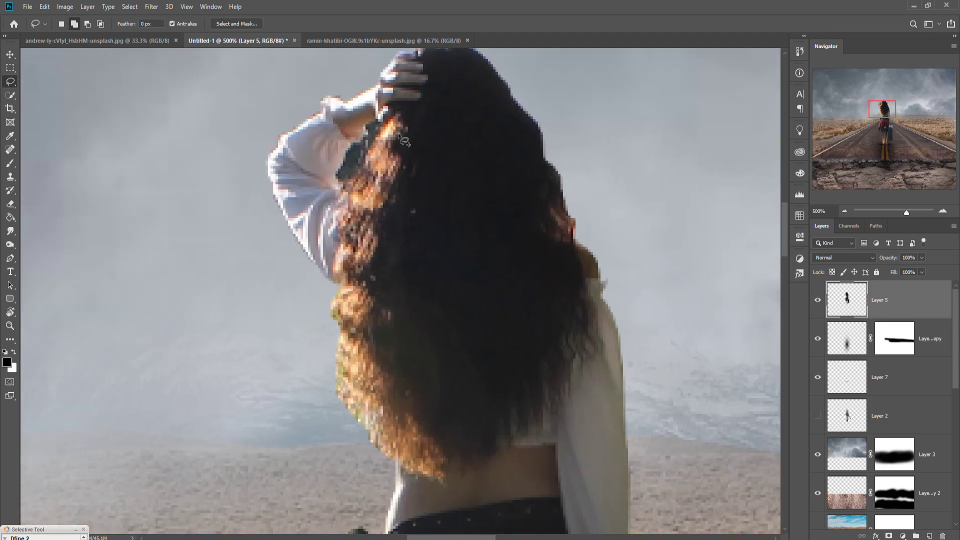
mouse_move(367, 131)
mouse_down()
mouse_move(388, 107)
mouse_move(377, 148)
mouse_move(357, 177)
mouse_move(341, 181)
mouse_move(351, 143)
mouse_move(363, 128)
mouse_move(370, 134)
mouse_up()
key(Delete)
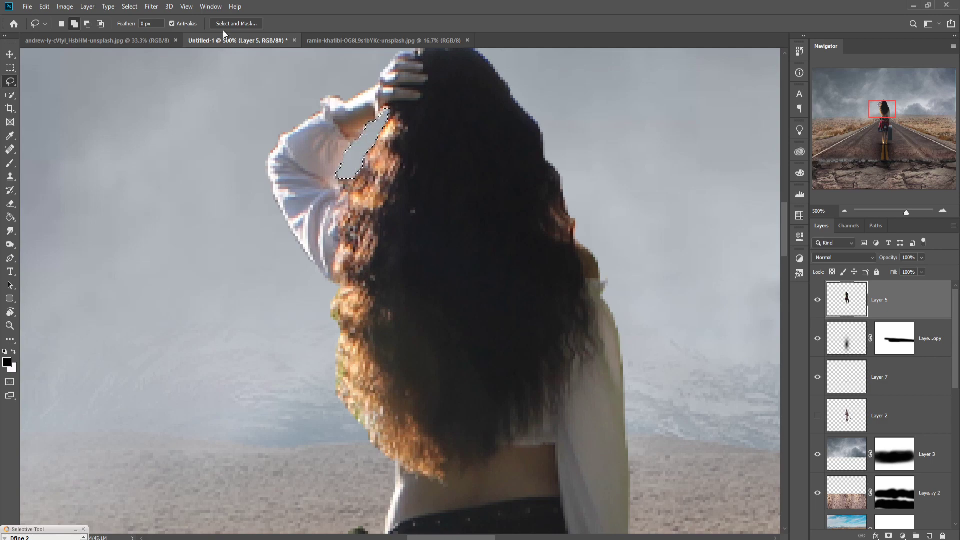
click(129, 6)
click(136, 28)
key(v)
key(ctrl+semicolon)
key(ctrl+0)
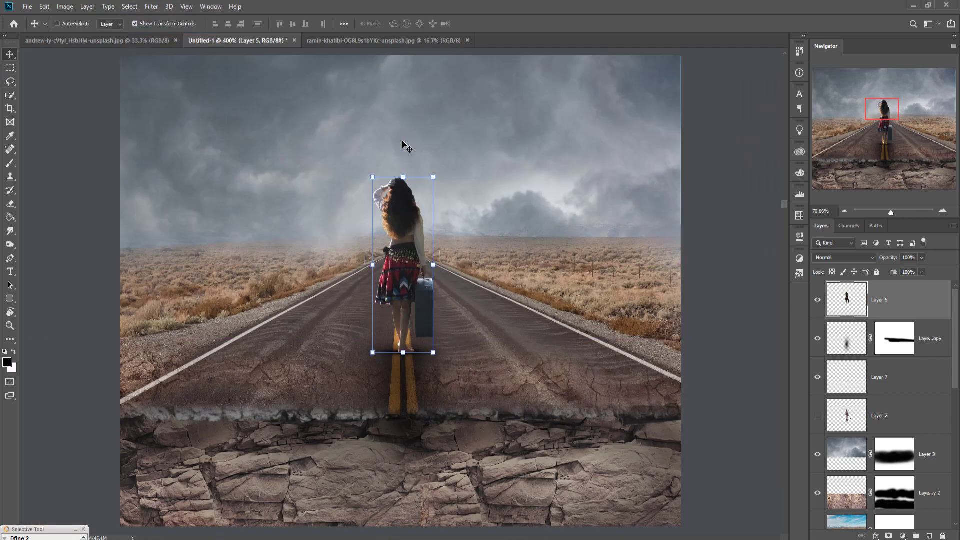
key(ctrl+minus)
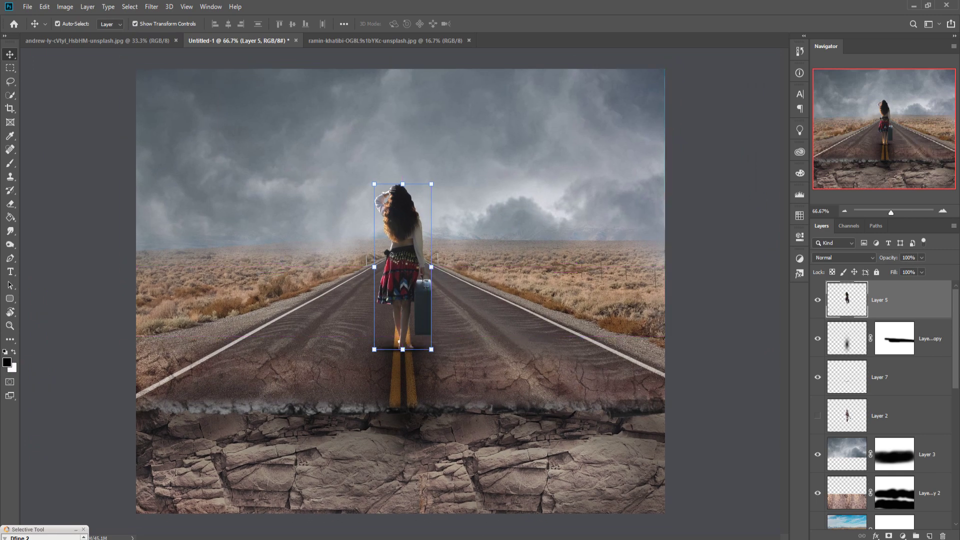
Step: Open the bird silhouette and high-quality lens flare PNG images as separate documents
click(505, 539)
click(913, 506)
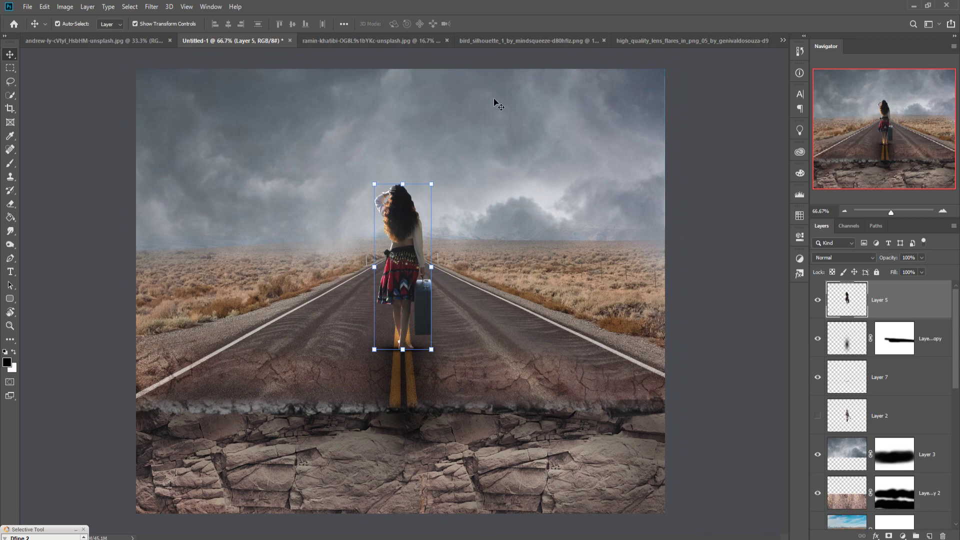
click(553, 40)
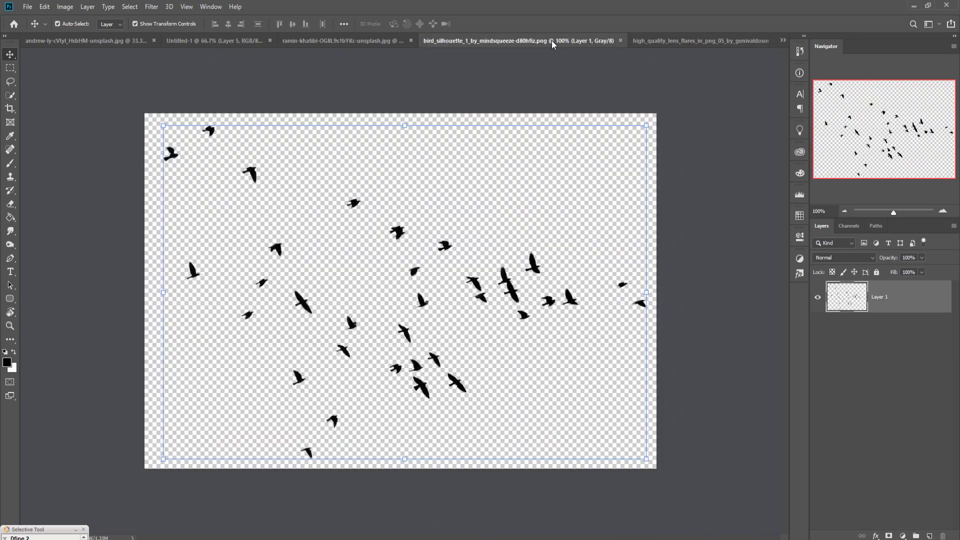
click(353, 42)
click(685, 39)
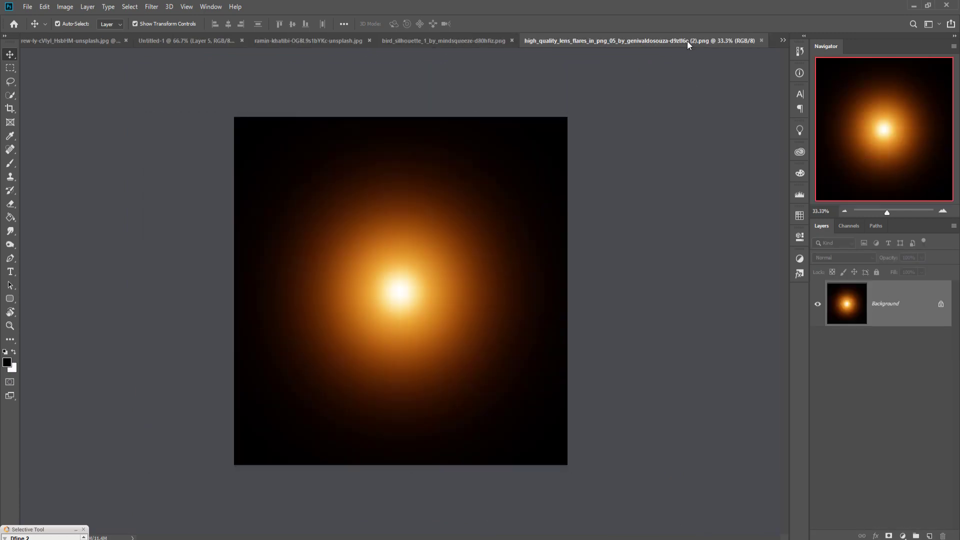
Step: Copy the orange lens flare image into the road composite as a new top layer and put its source window away
drag(688, 41, 647, 89)
click(229, 42)
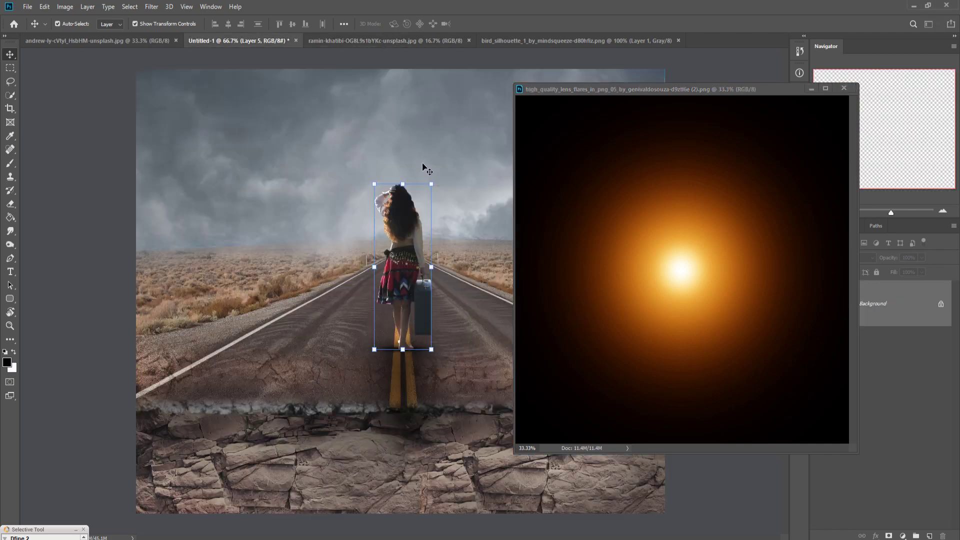
click(684, 224)
drag(685, 223, 323, 111)
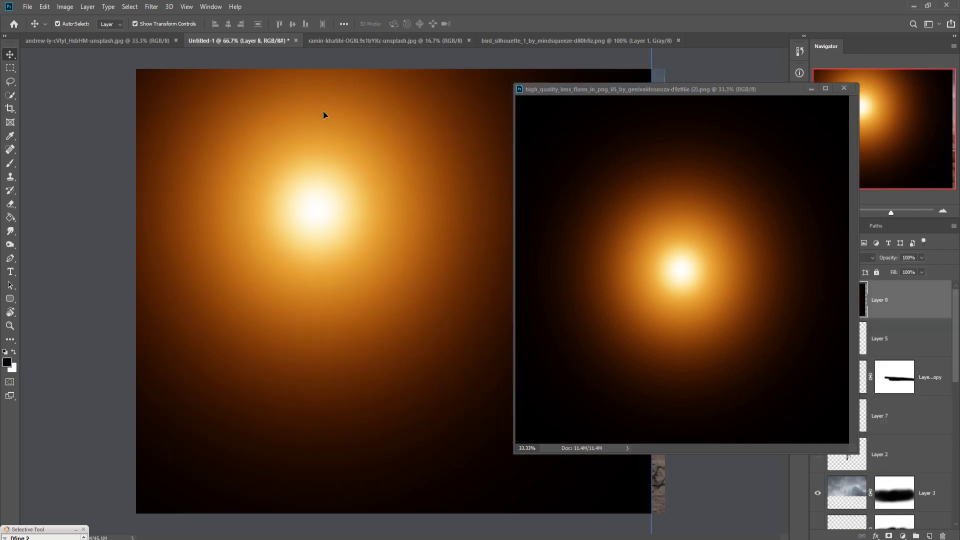
click(810, 89)
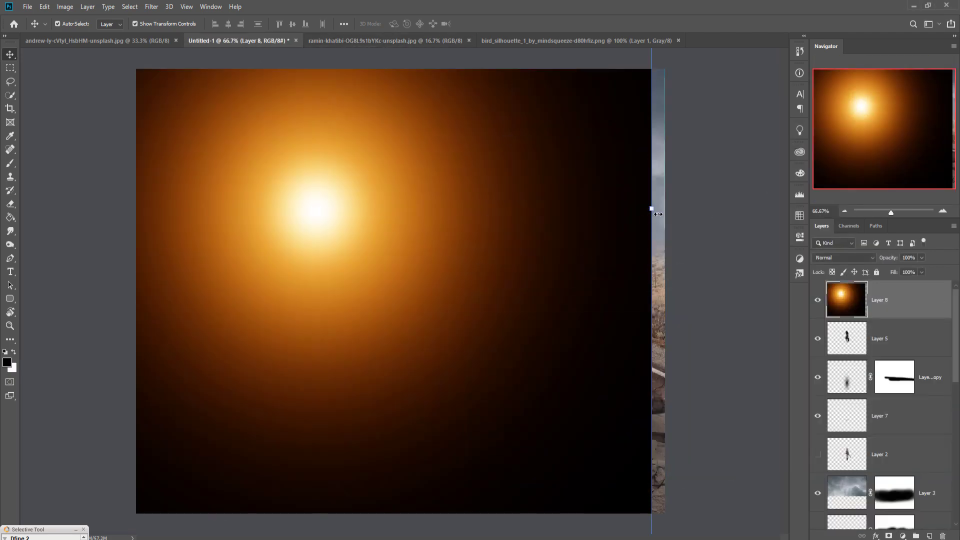
Step: Scale the lens flare layer to about 51% and set its blend mode to Screen
drag(658, 214, 470, 195)
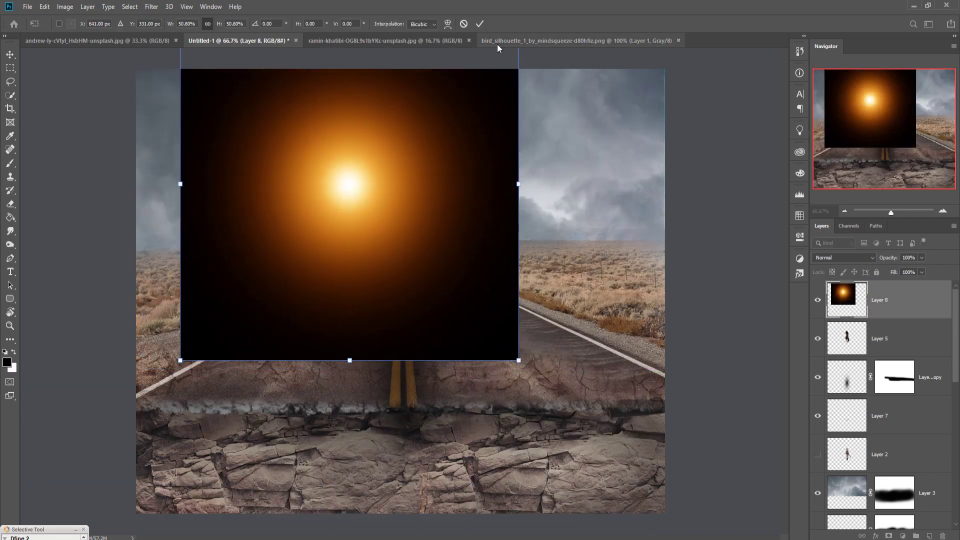
click(481, 24)
drag(919, 309, 935, 294)
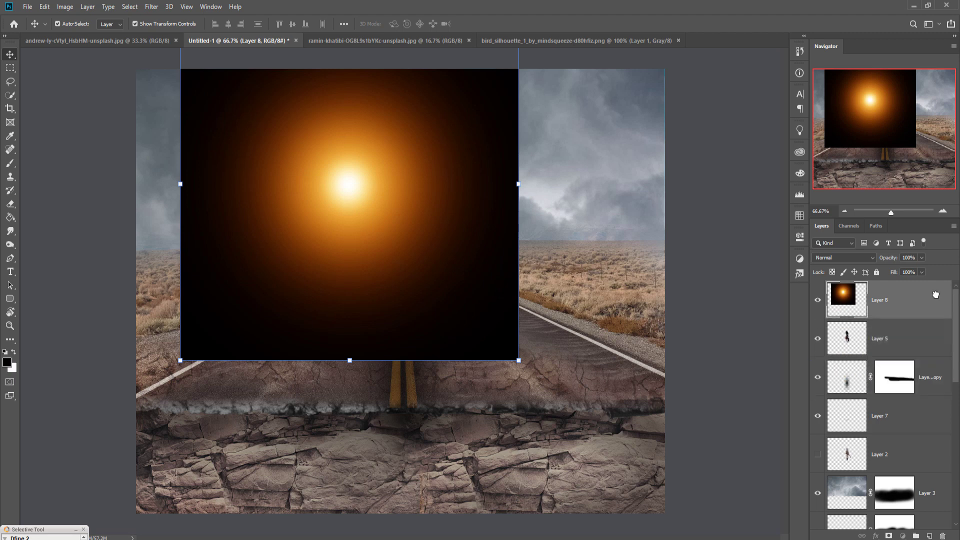
click(872, 257)
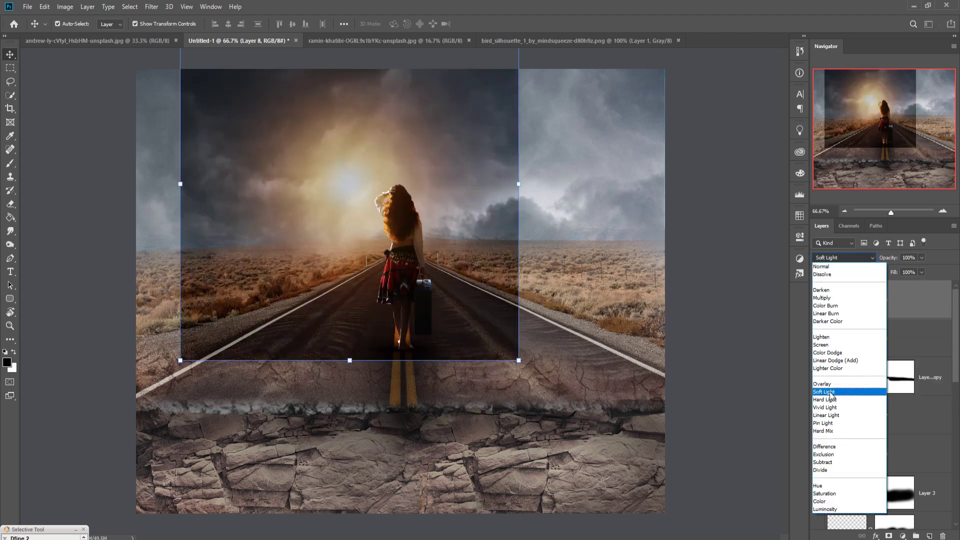
click(834, 346)
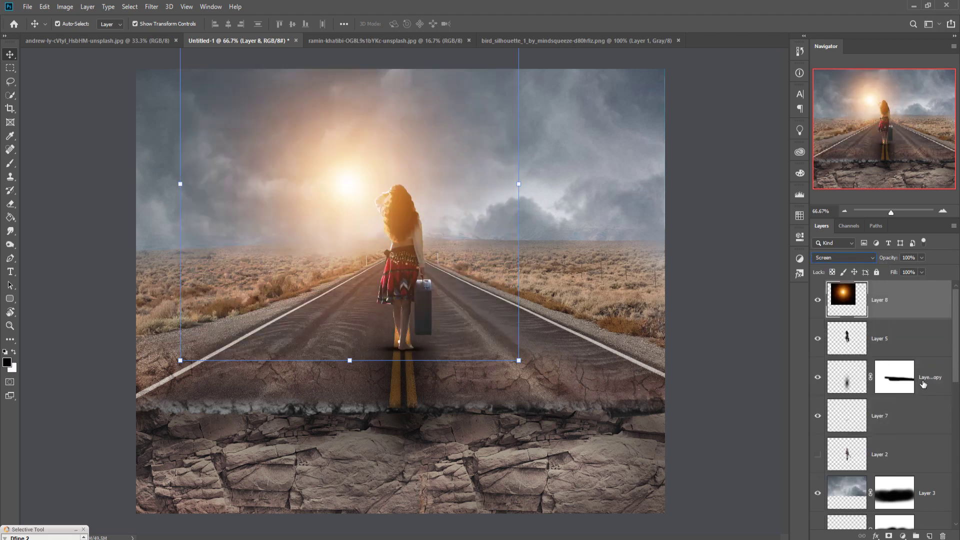
Step: Enlarge the lens flare to about 120%, place it in the sky up and to the left of the woman, and apply
drag(522, 362, 588, 433)
drag(361, 174, 343, 142)
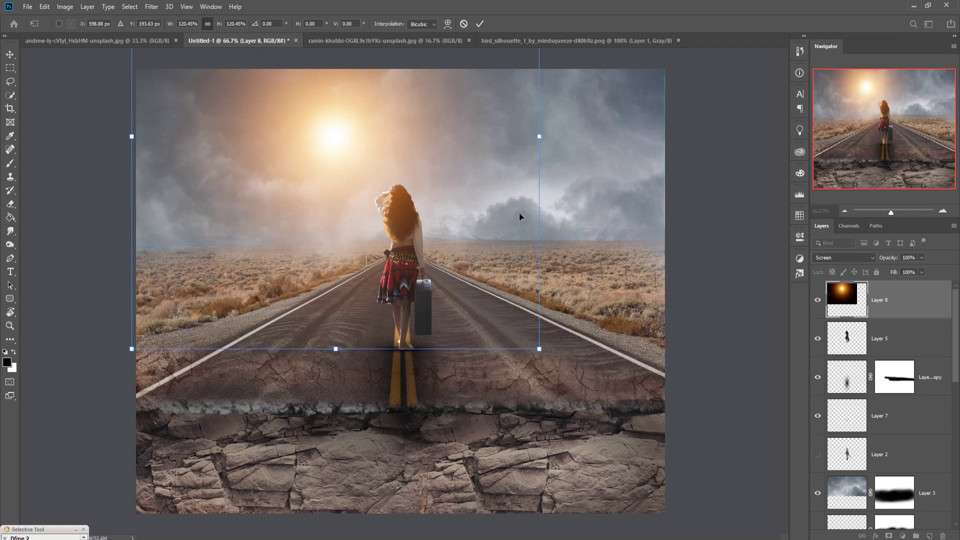
click(478, 25)
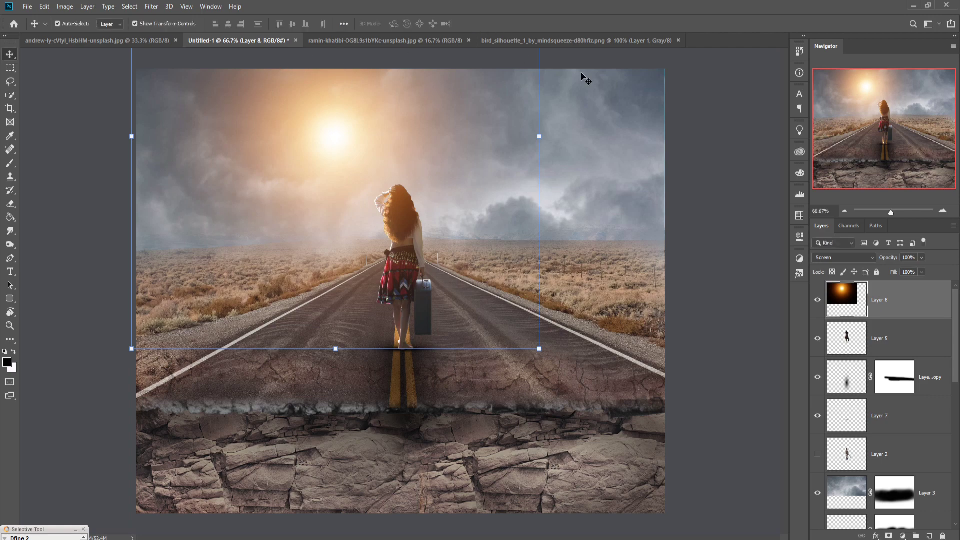
Step: Copy the bird silhouettes into the road composite as a new layer and put their source window away
click(555, 43)
drag(555, 44, 699, 75)
drag(714, 143, 529, 129)
drag(899, 76, 756, 214)
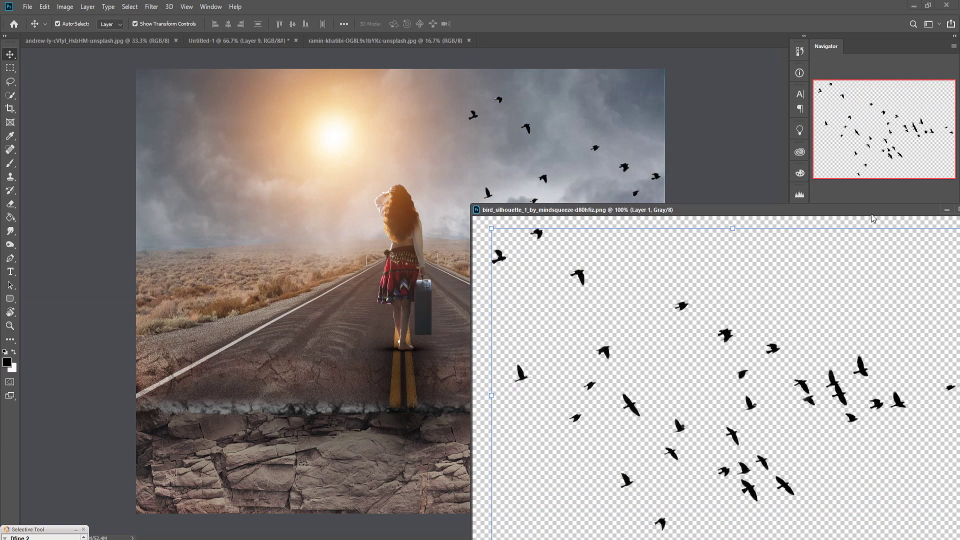
click(945, 210)
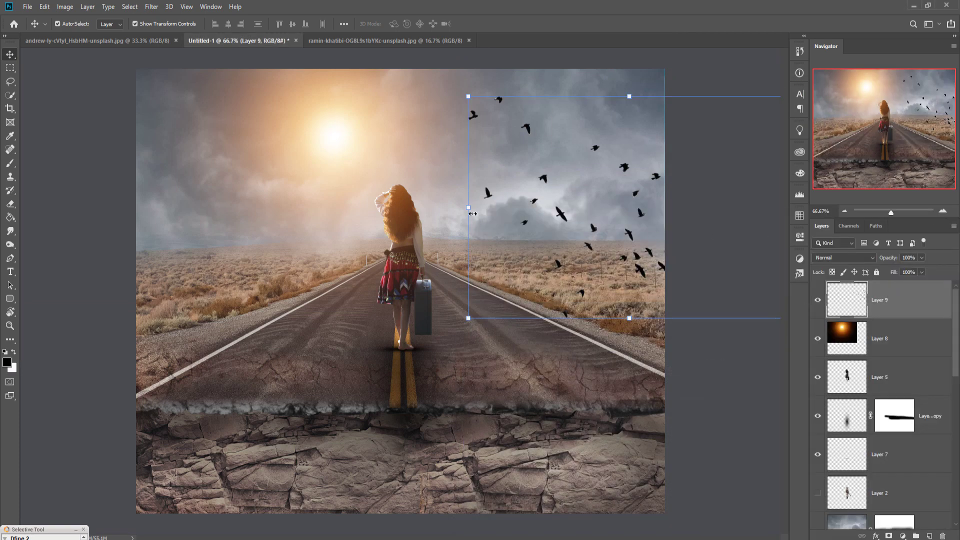
Step: Scale the bird flock to about 50% in the sky right of the sun and move its layer below the lens flare layer
drag(473, 213, 461, 160)
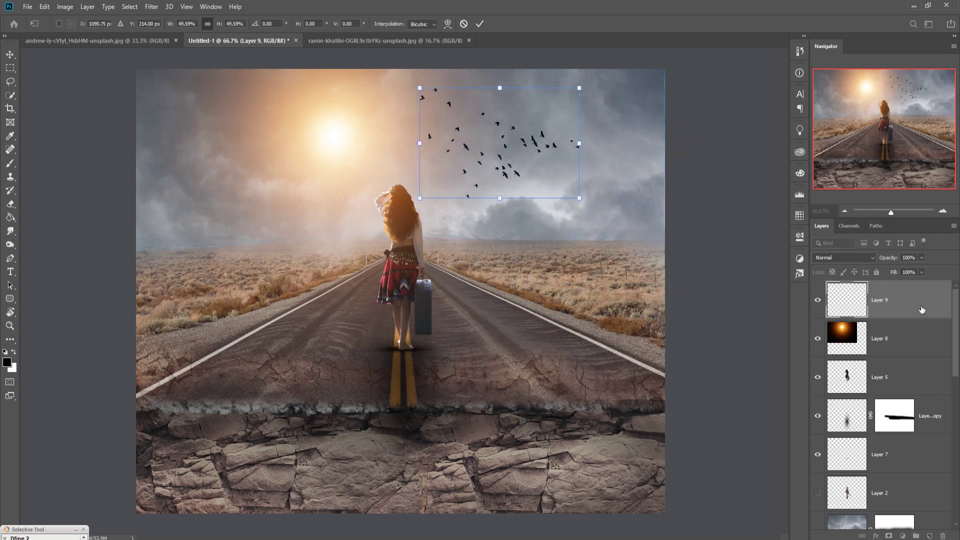
drag(922, 310, 921, 353)
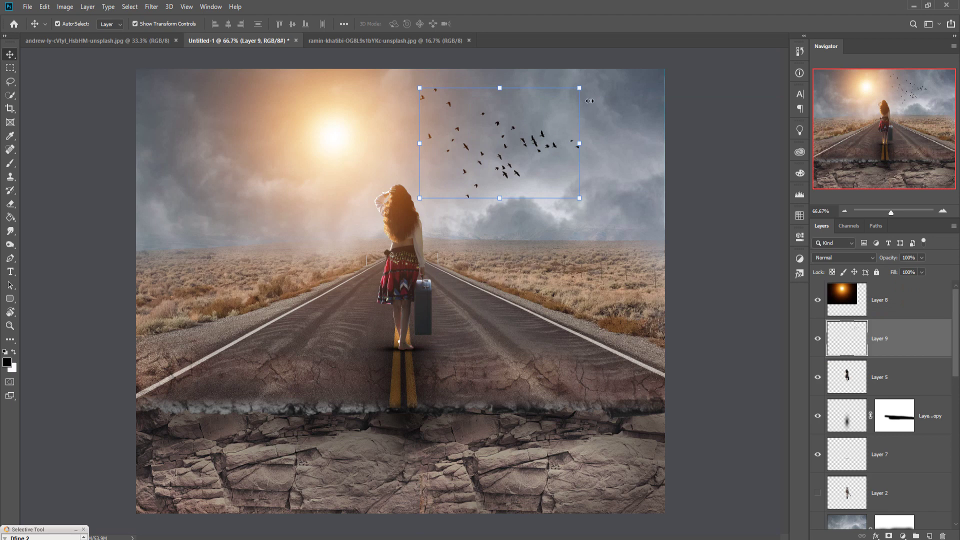
Step: Enlarge the bird flock to about 112%, shift it slightly right in the sky and apply the transform
drag(579, 88, 599, 74)
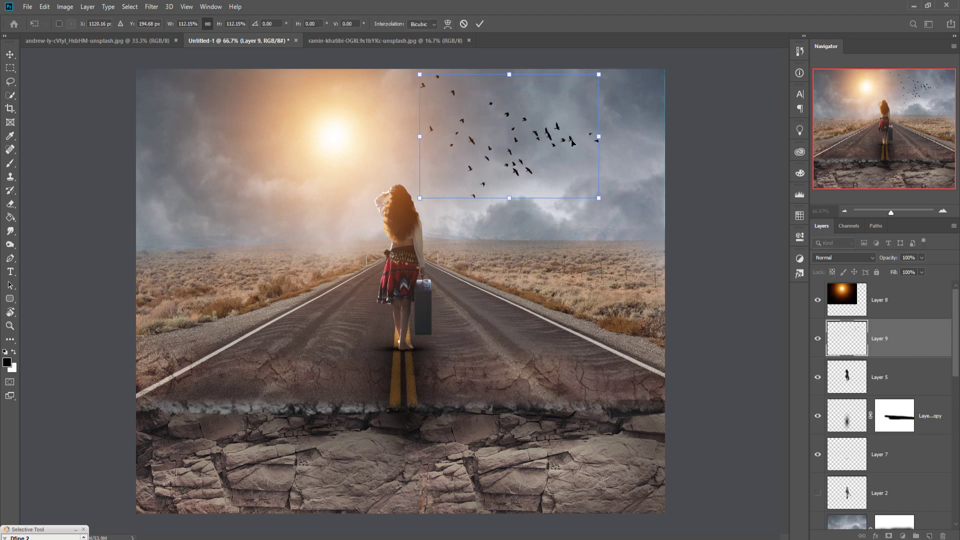
drag(571, 143, 580, 142)
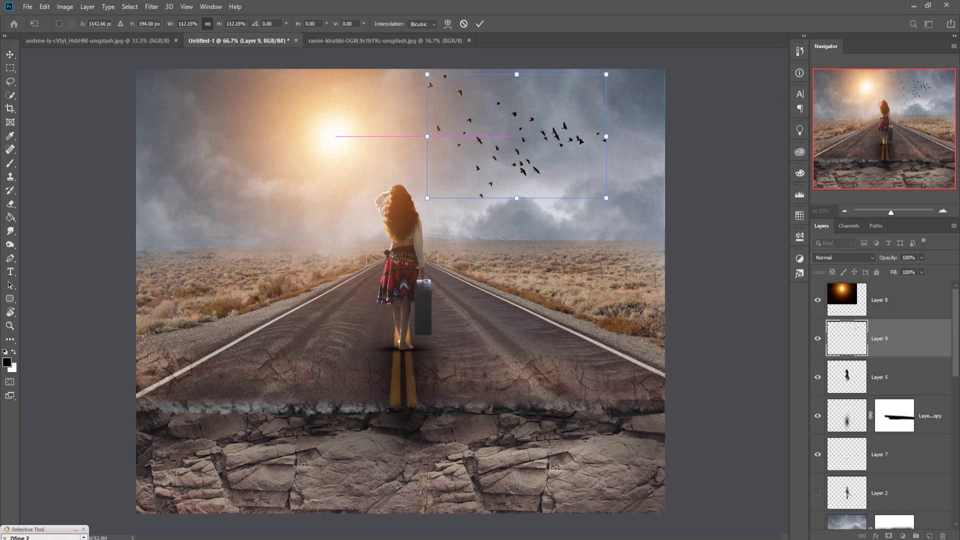
click(479, 25)
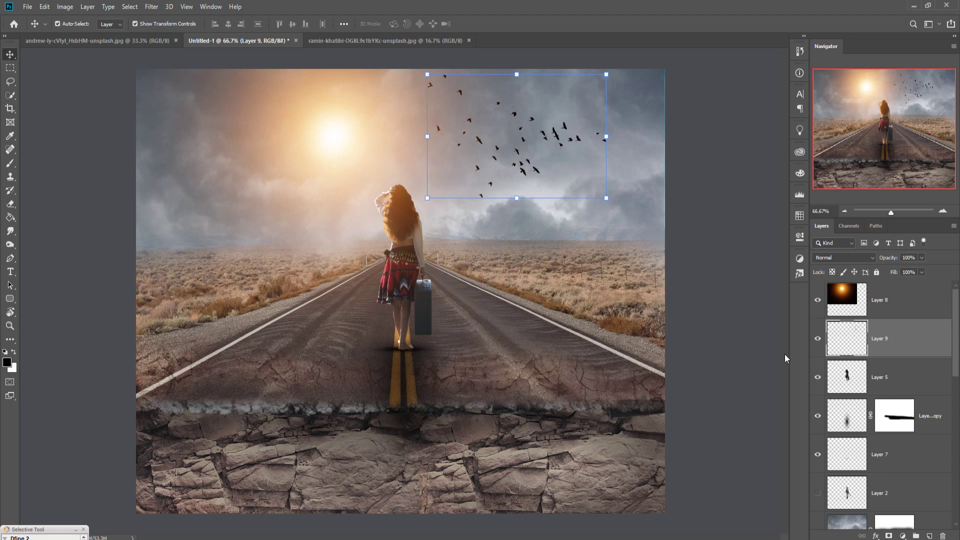
Step: Add a Color Balance adjustment above the lens flare layer with midtones Yellow–Blue at +22 and the Cyan–Red balance shifted toward red
click(909, 306)
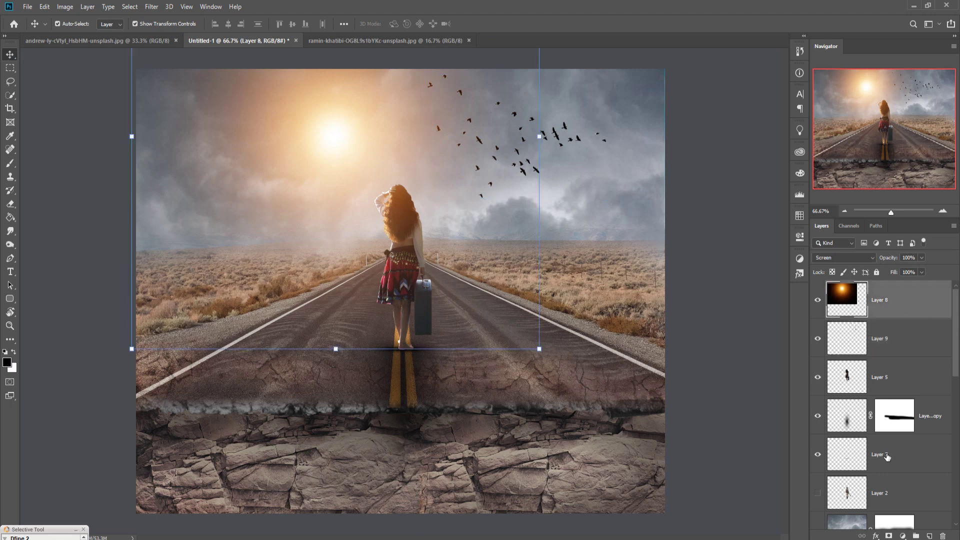
click(903, 536)
click(895, 455)
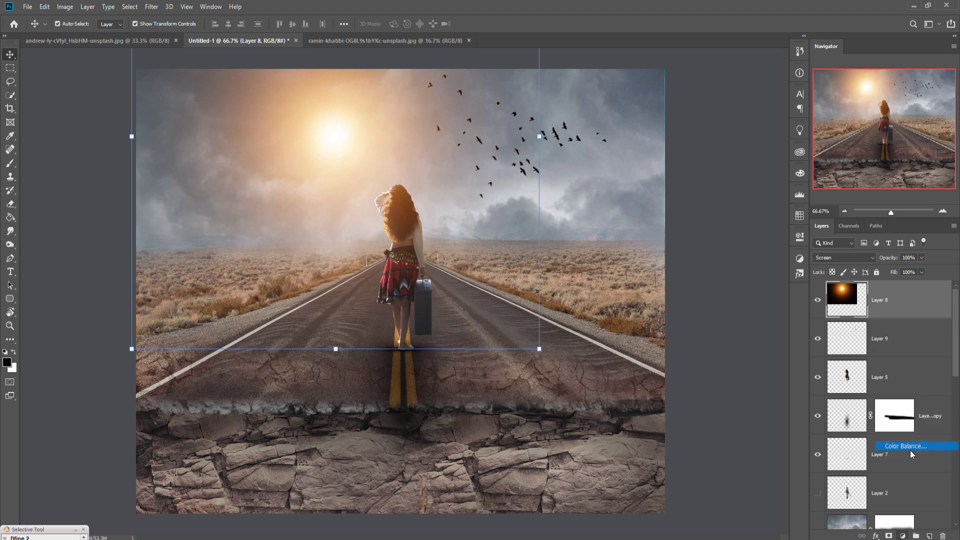
drag(682, 325, 690, 325)
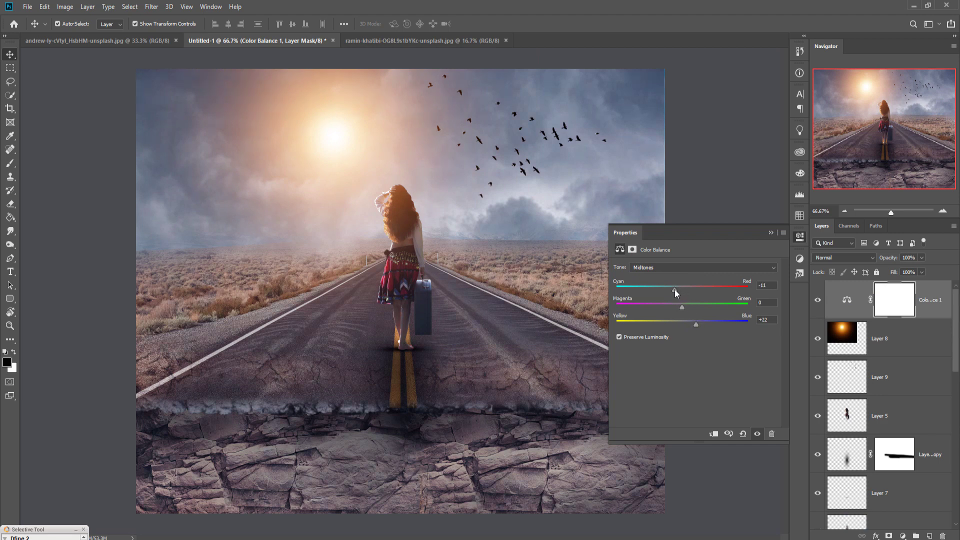
drag(678, 290, 686, 290)
click(771, 233)
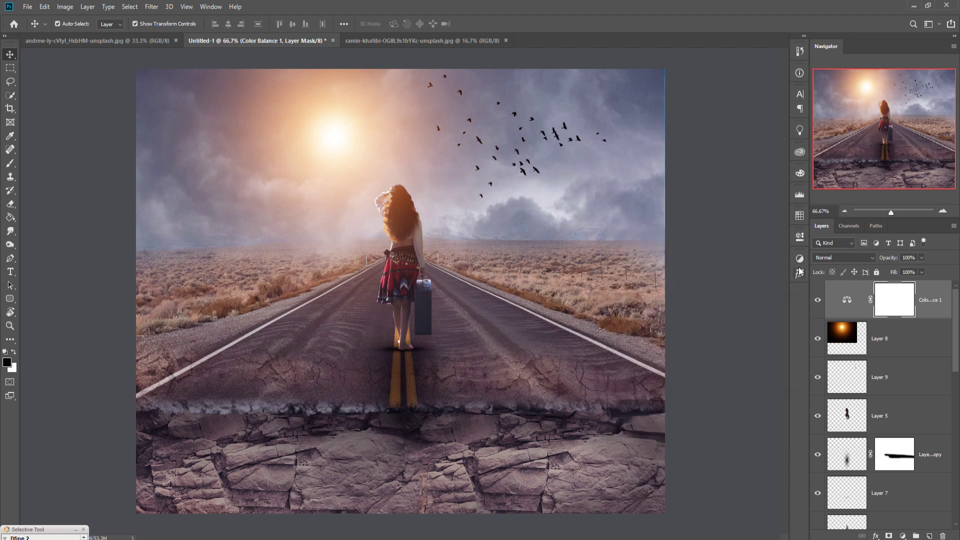
Step: Stamp all visible layers into a new merged layer above the Color Balance adjustment
click(932, 312)
key(shift+ctrl+alt+e)
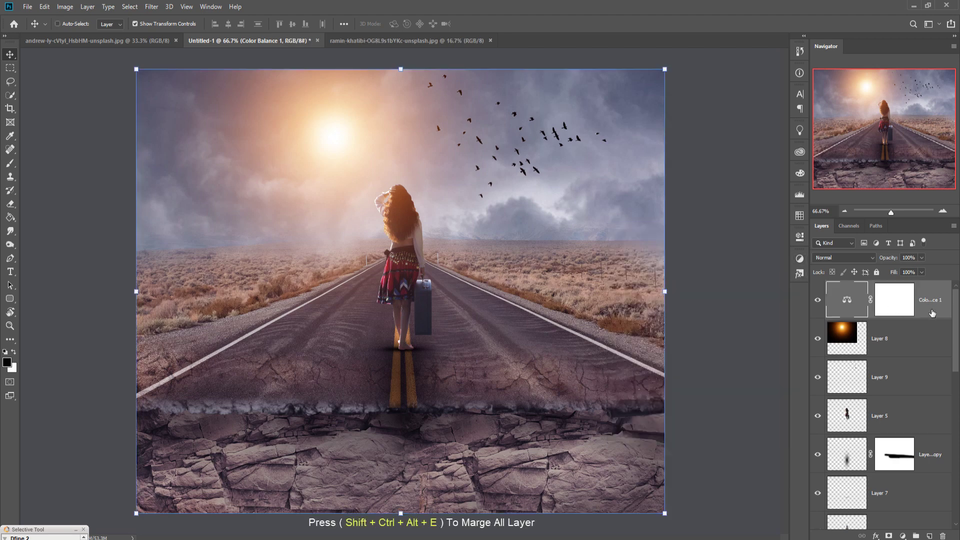
Step: Duplicate the newly stamped merged layer above the Color Balance adjustment
right_click(908, 299)
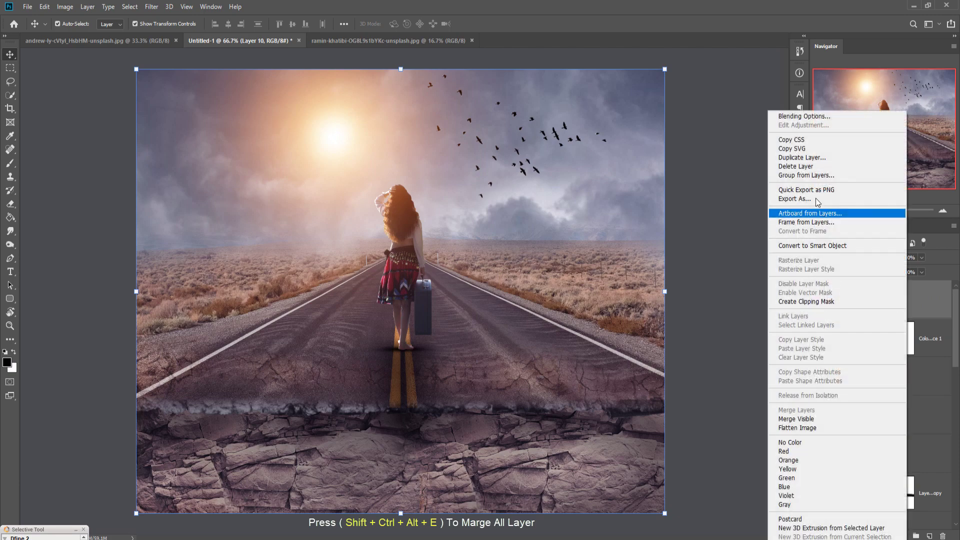
click(815, 156)
key(Return)
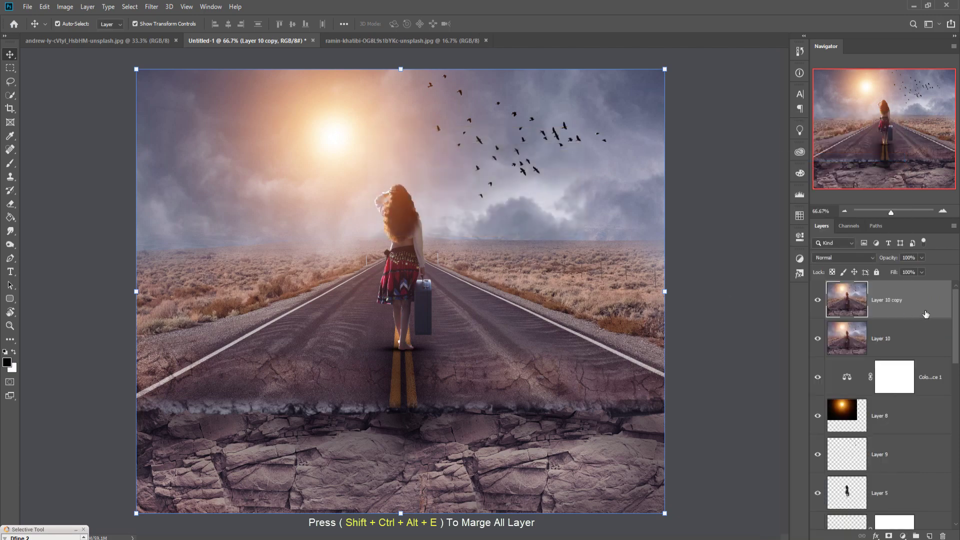
click(903, 535)
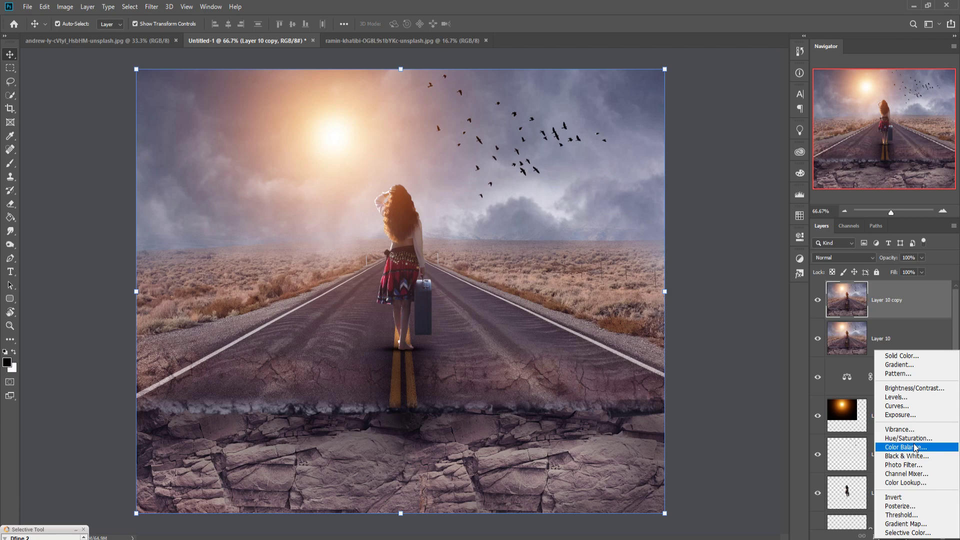
click(770, 412)
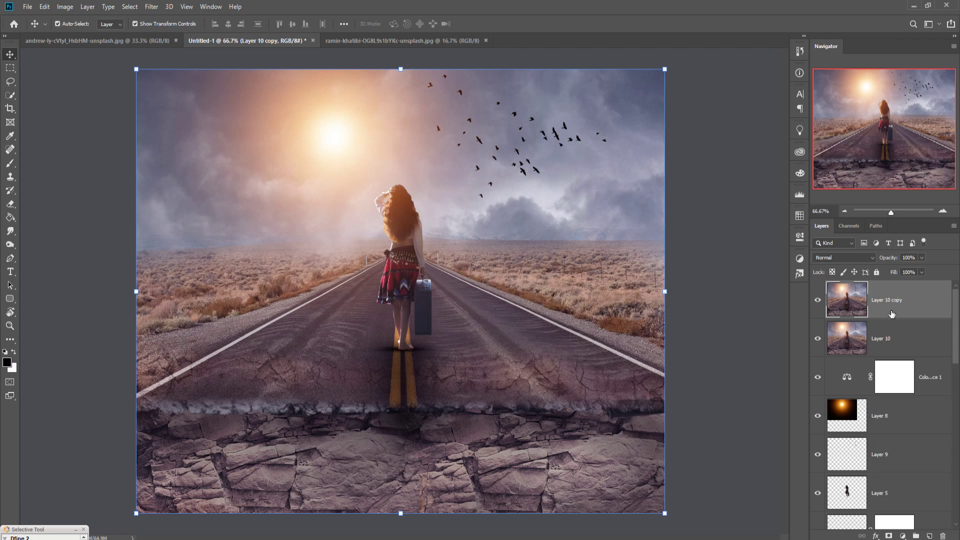
Step: Open the duplicated merged layer in the Camera Raw Filter and set Saturation to +19 and the sharpening amount to 28
click(149, 6)
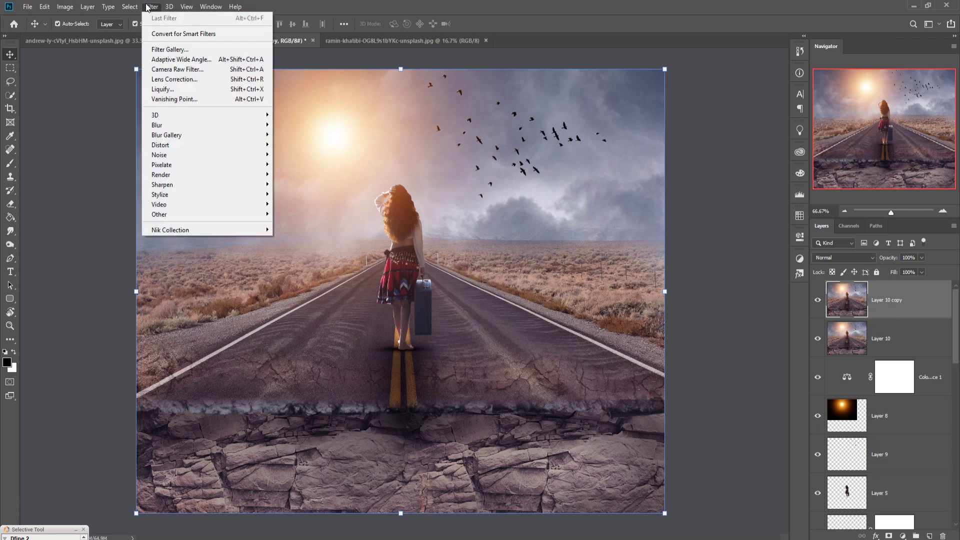
click(178, 69)
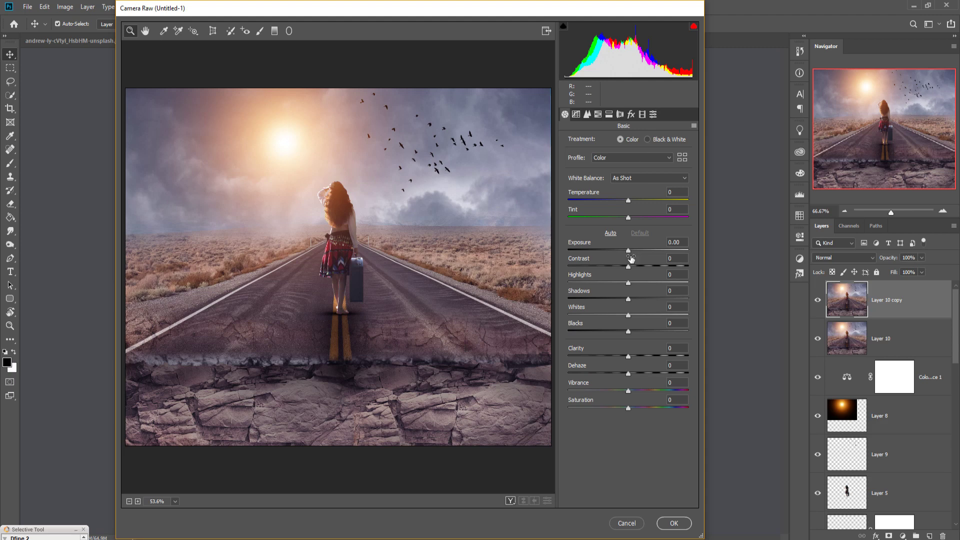
drag(629, 409, 640, 409)
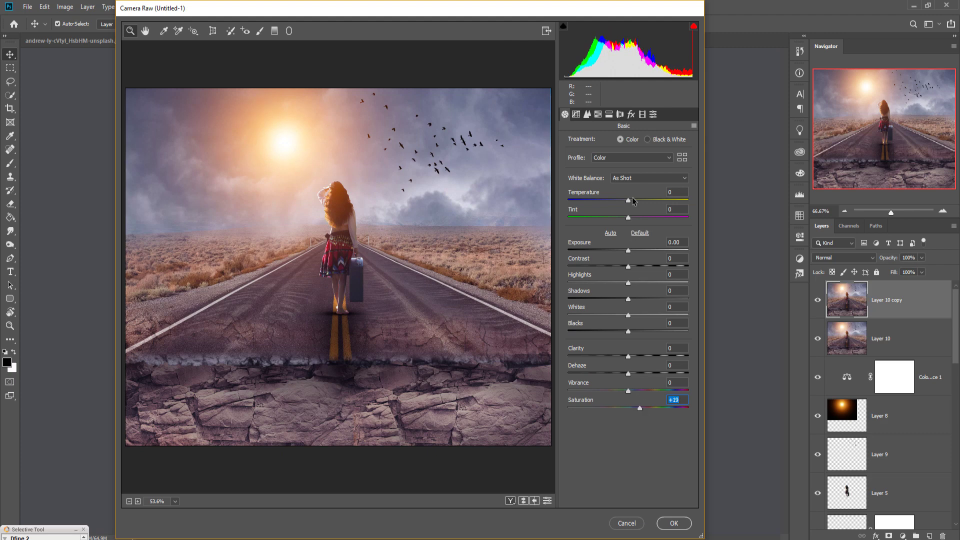
click(588, 115)
drag(568, 158, 591, 157)
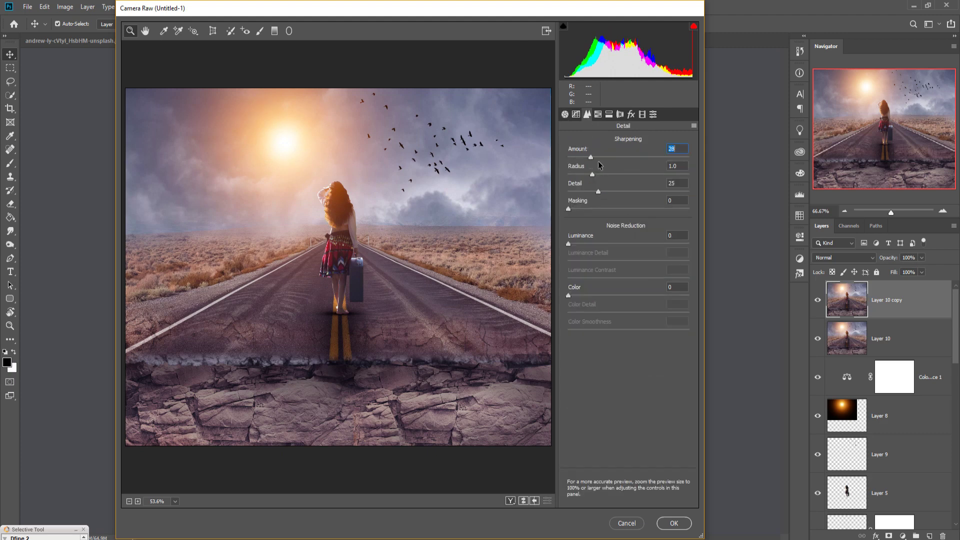
Step: Set the post-crop vignetting amount to -29 and apply the Camera Raw Filter
click(631, 115)
drag(629, 250, 613, 257)
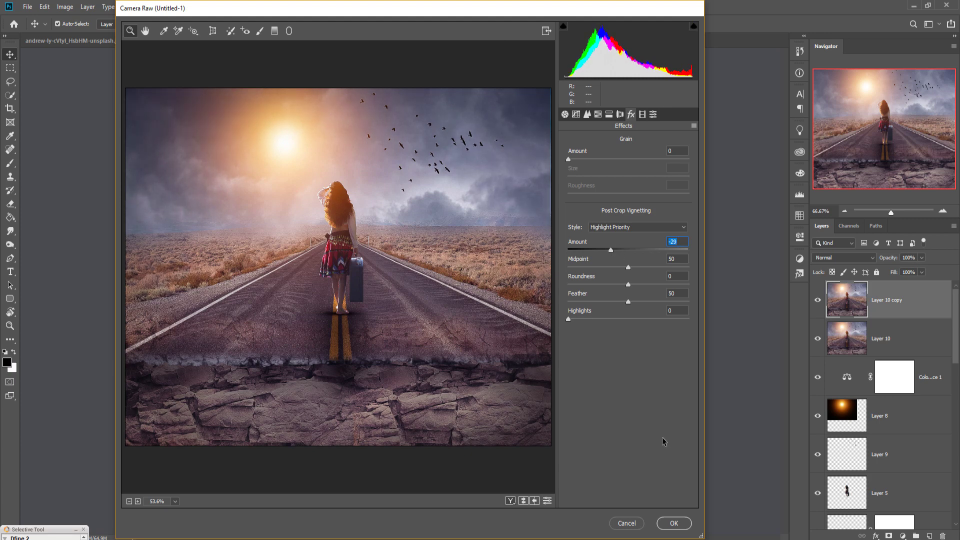
click(674, 523)
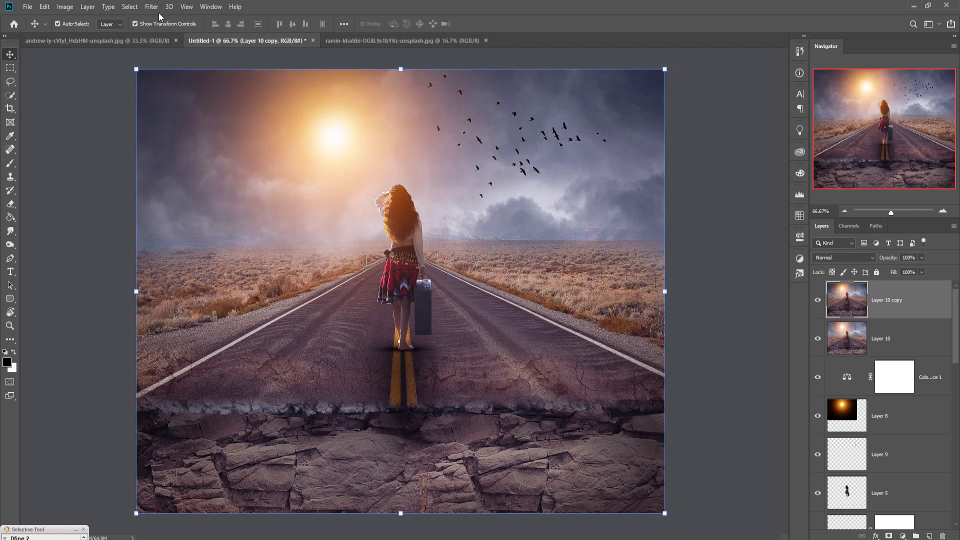
Step: Apply the Color Efex Pro 4 Cross Processing filter with method L02, strength 35% and shadows at 22%
click(151, 6)
mouse_move(181, 230)
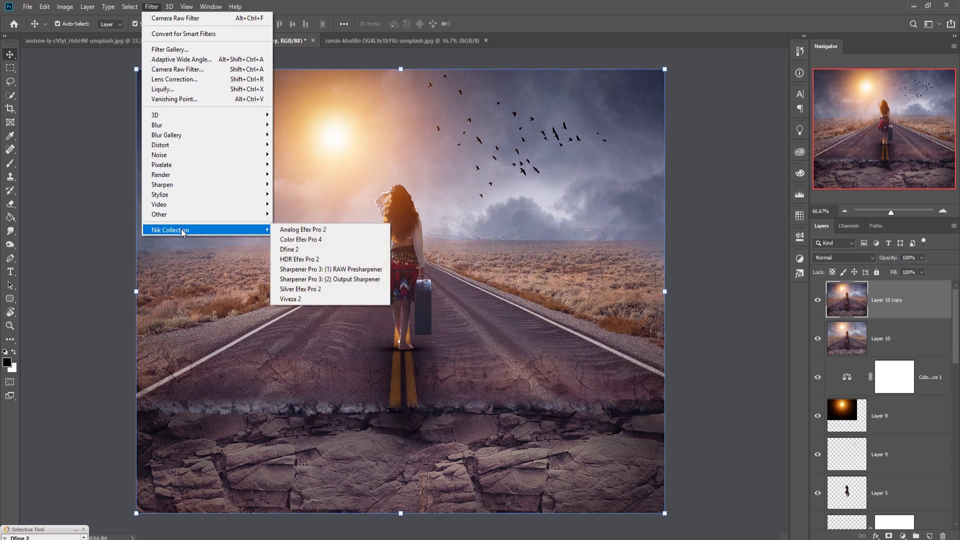
click(292, 240)
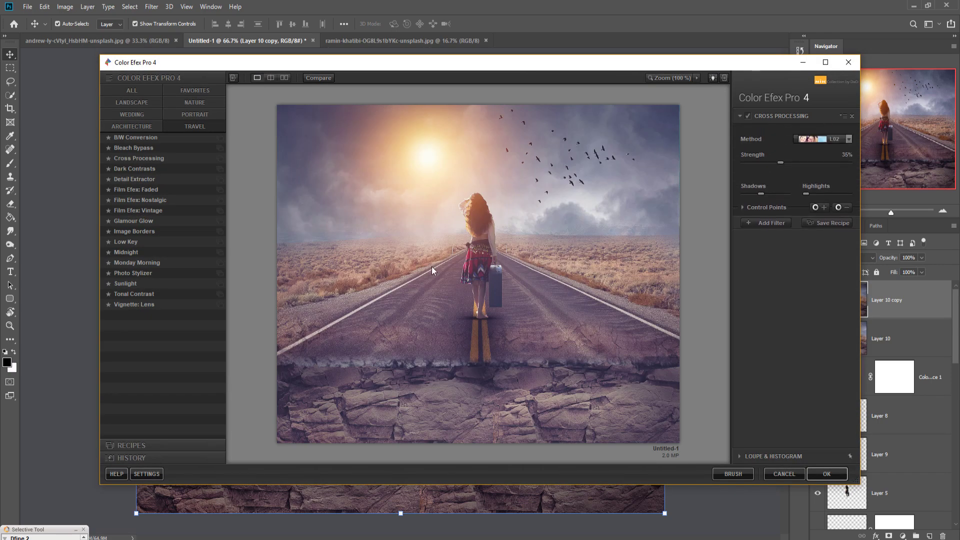
drag(761, 194, 754, 194)
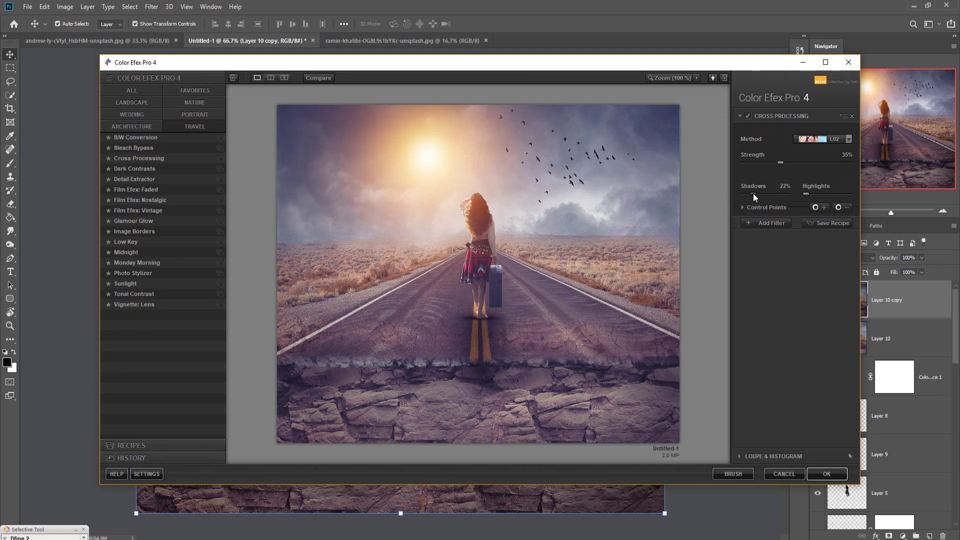
click(830, 474)
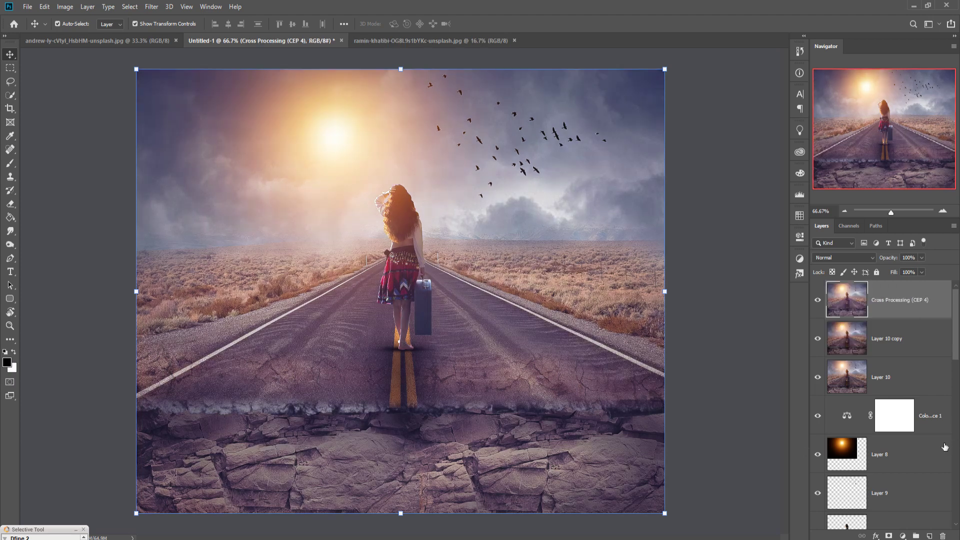
Step: Add a Photo Filter adjustment with Warming Filter (85) at 25% density above the Cross Processing layer
click(903, 536)
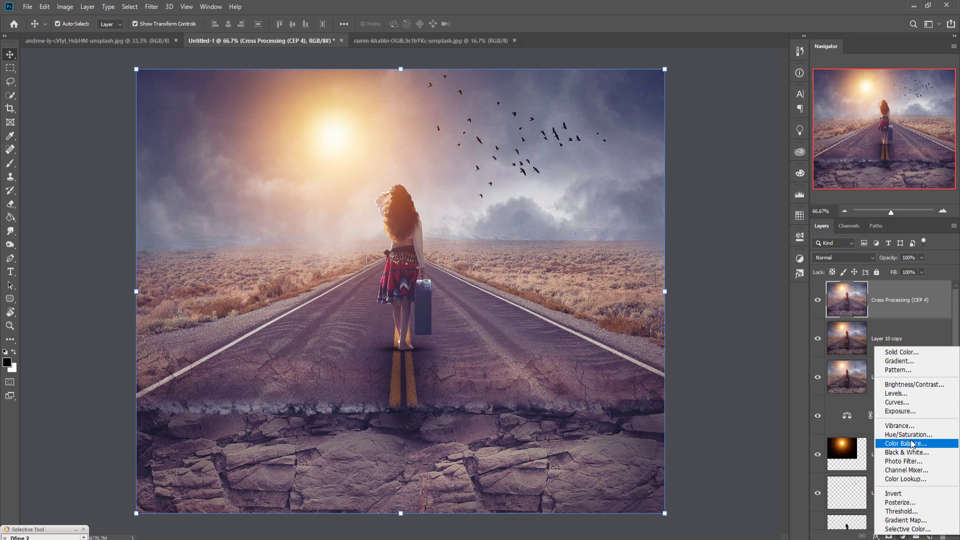
click(748, 402)
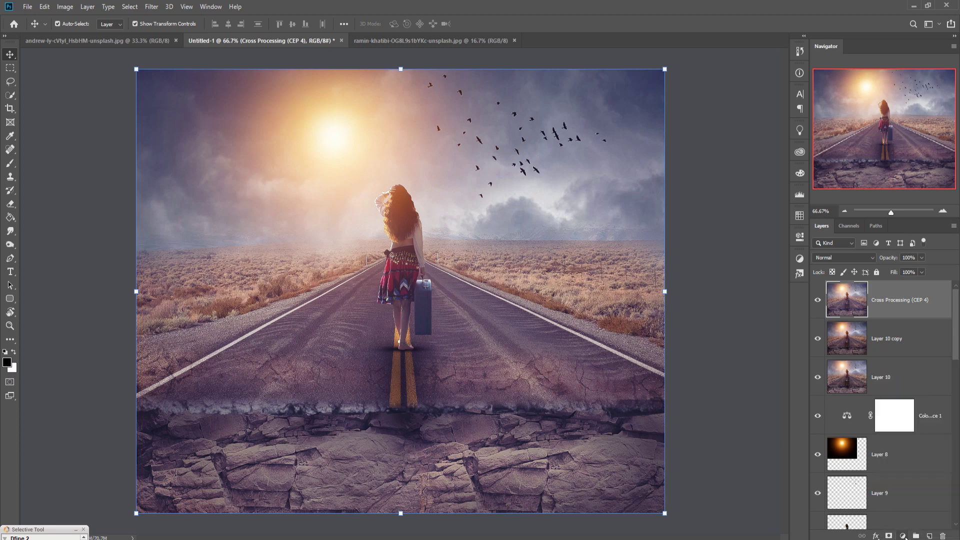
click(903, 536)
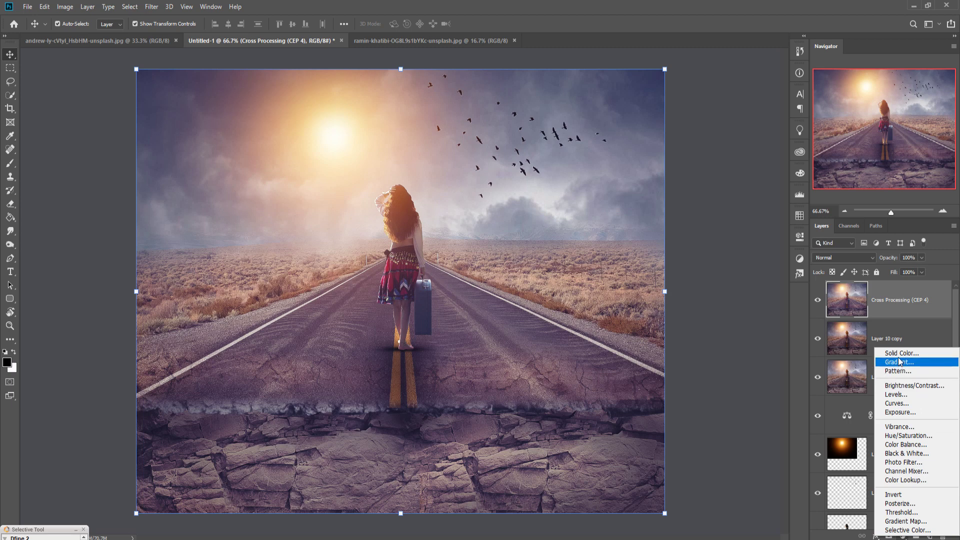
click(913, 466)
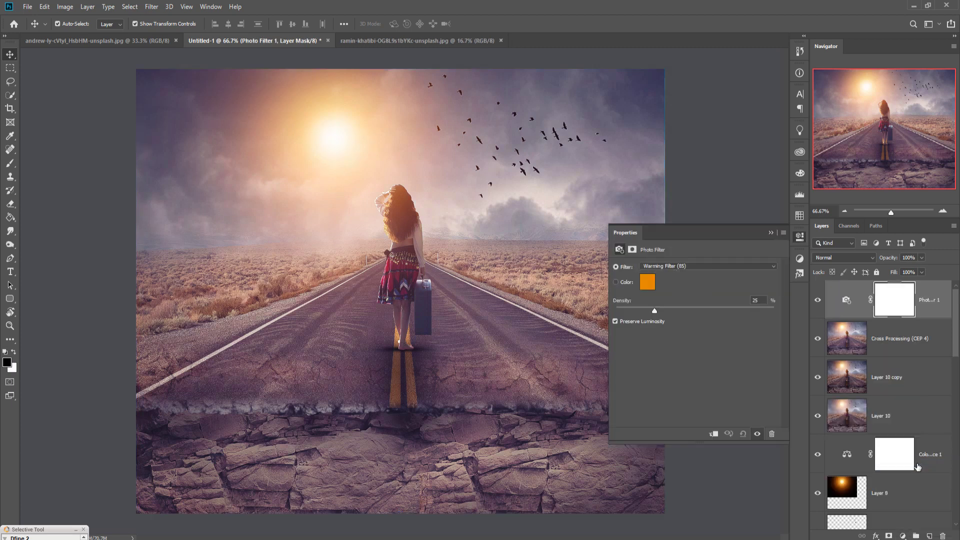
click(769, 232)
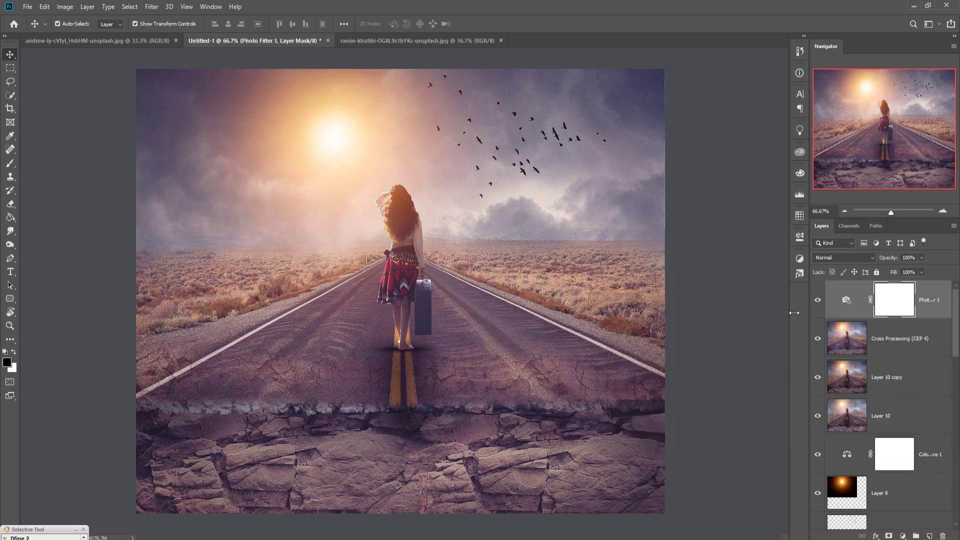
Step: Start a Gradient Fill layer above the Photo Filter adjustment and replace the gradient presets with the Neutral Density set
click(931, 309)
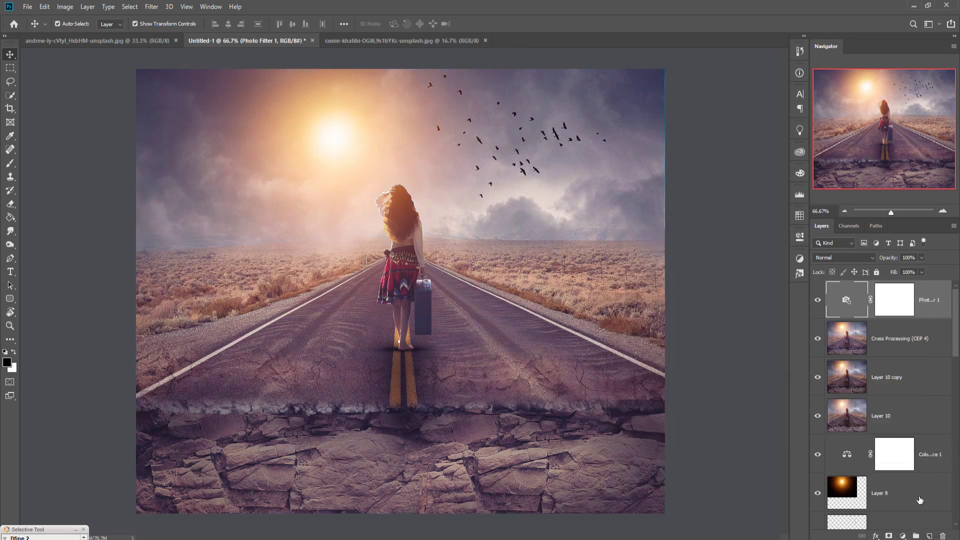
click(903, 535)
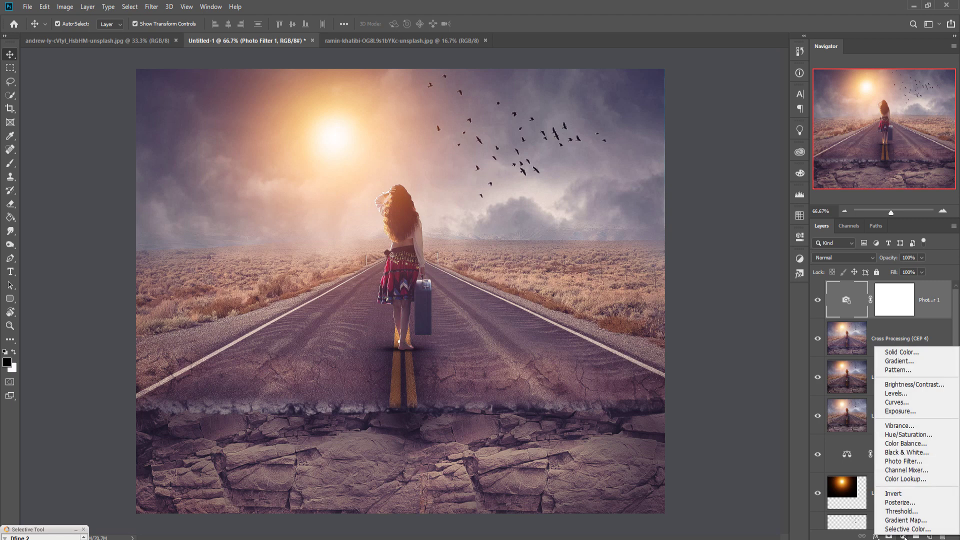
click(913, 361)
click(773, 151)
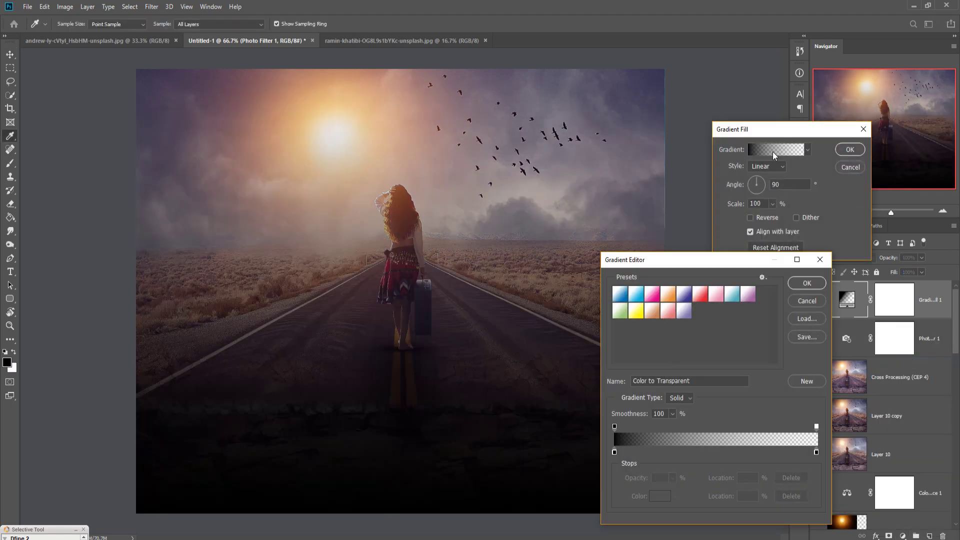
click(763, 277)
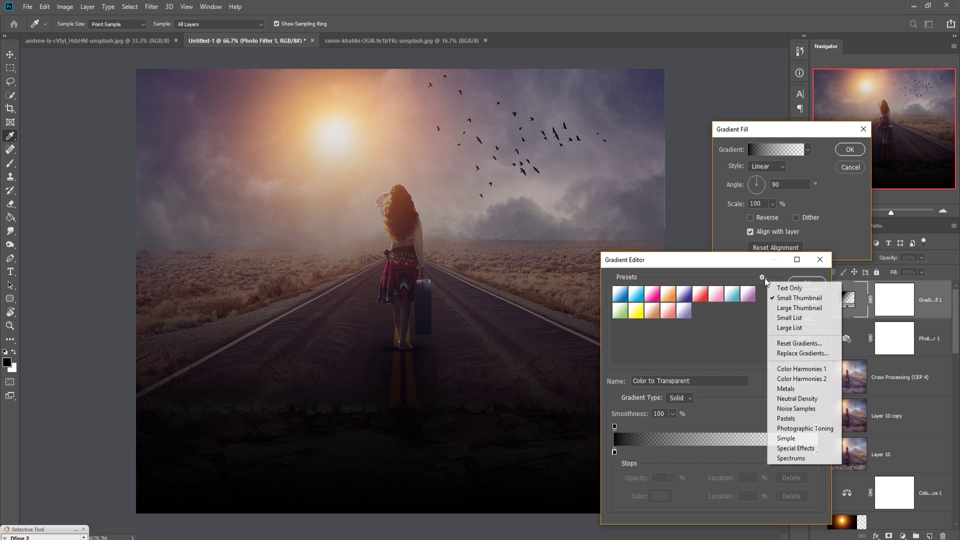
click(797, 399)
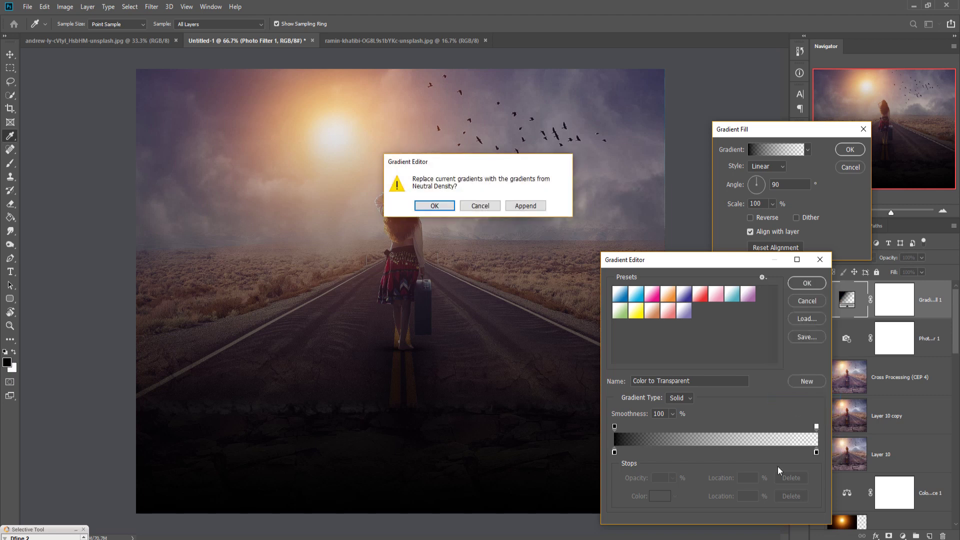
click(434, 209)
Step: Choose the Neutral Density Light 3 gradient and create the linear 90° Gradient Fill layer
click(669, 313)
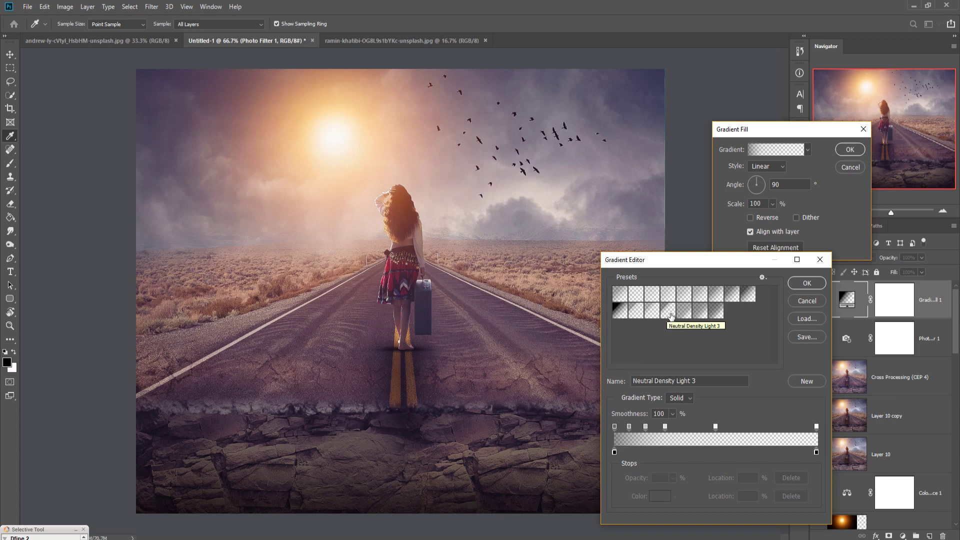
click(653, 312)
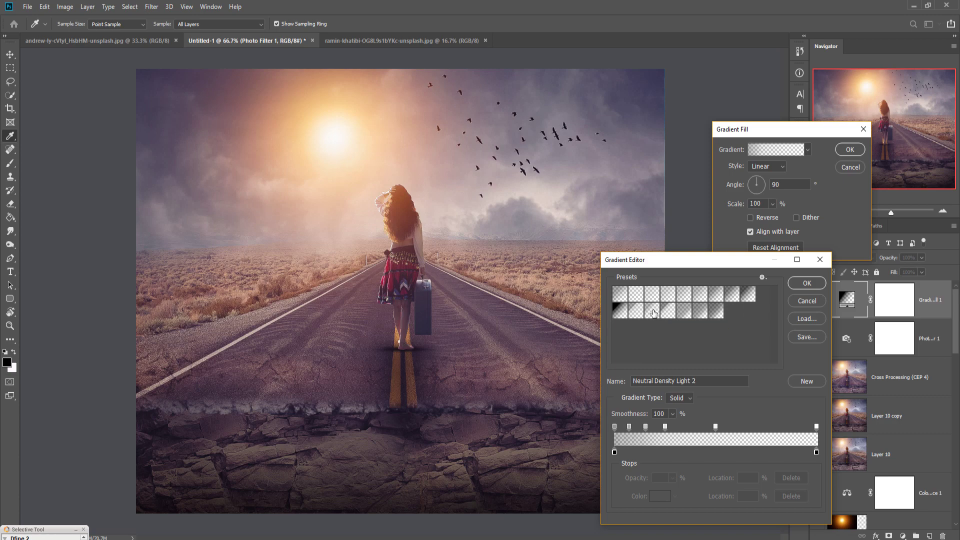
click(671, 314)
click(806, 284)
click(842, 152)
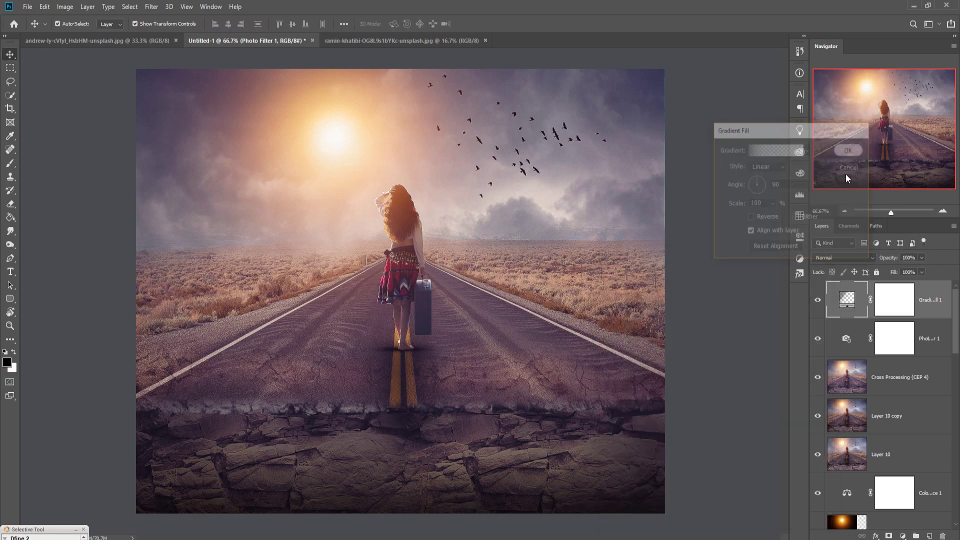
Step: Set the Gradient Fill layer's blend mode to Soft Light
click(866, 257)
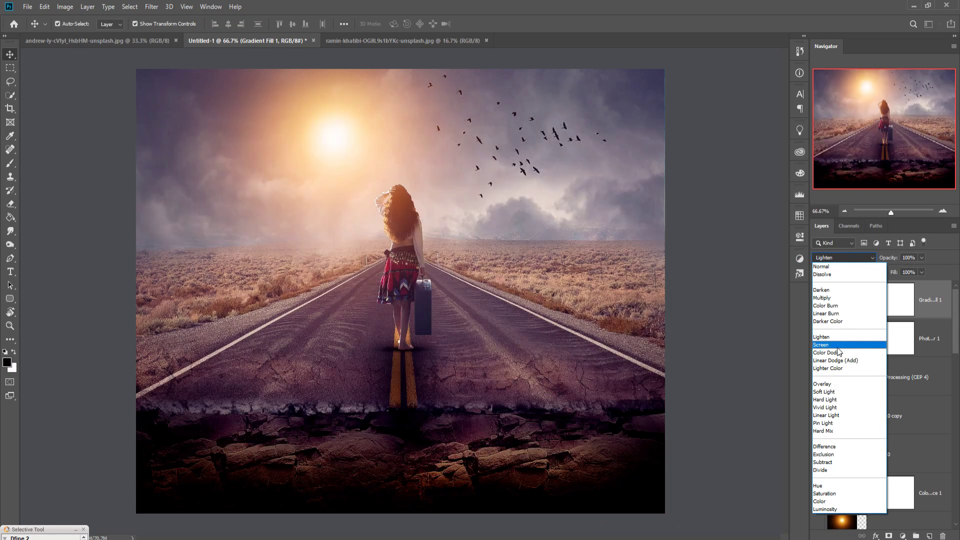
click(833, 394)
click(770, 379)
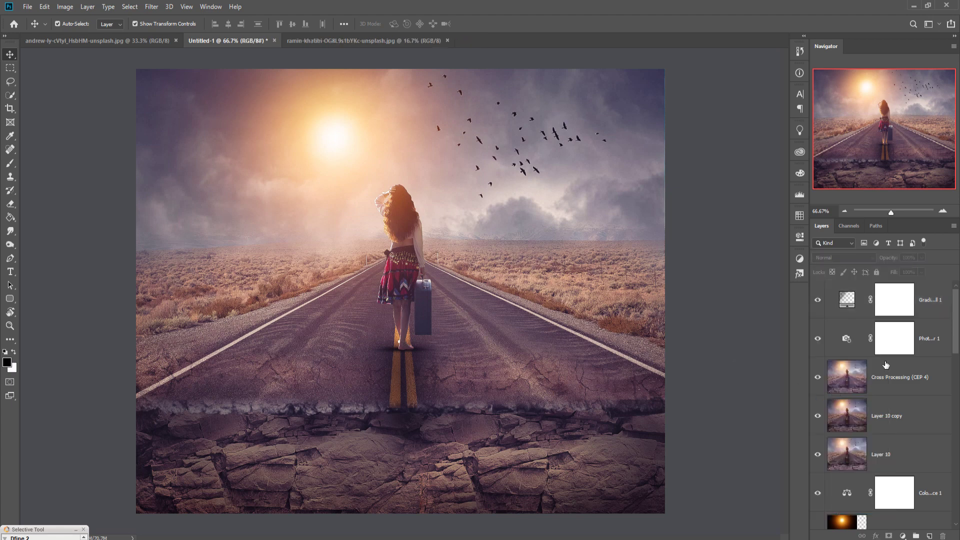
Step: Stamp all visible layers into a new merged layer above the Gradient Fill layer
click(937, 300)
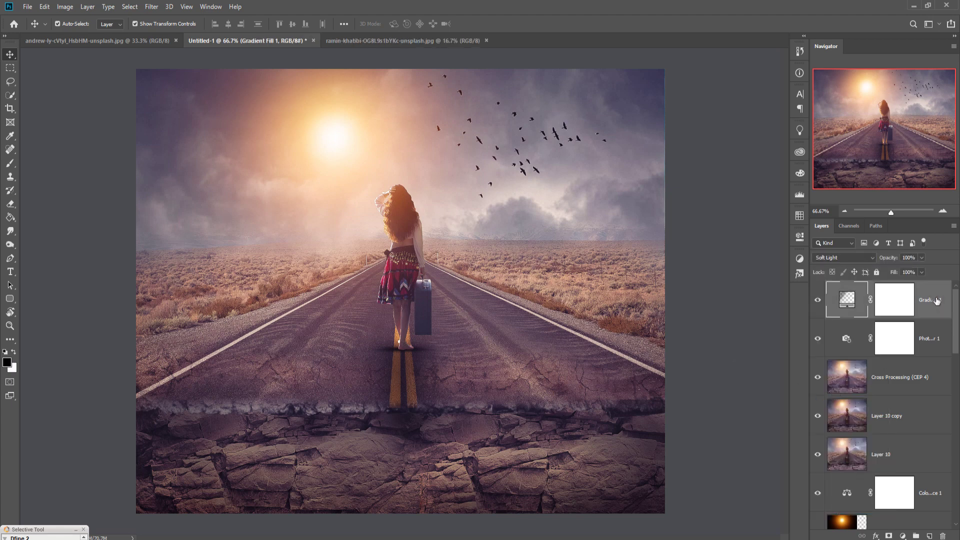
key(ctrl+shift+alt+e)
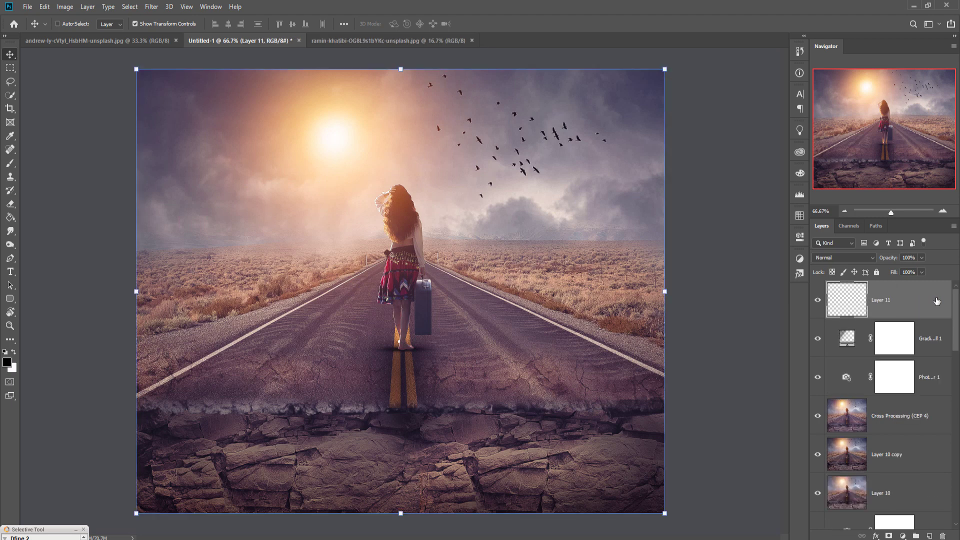